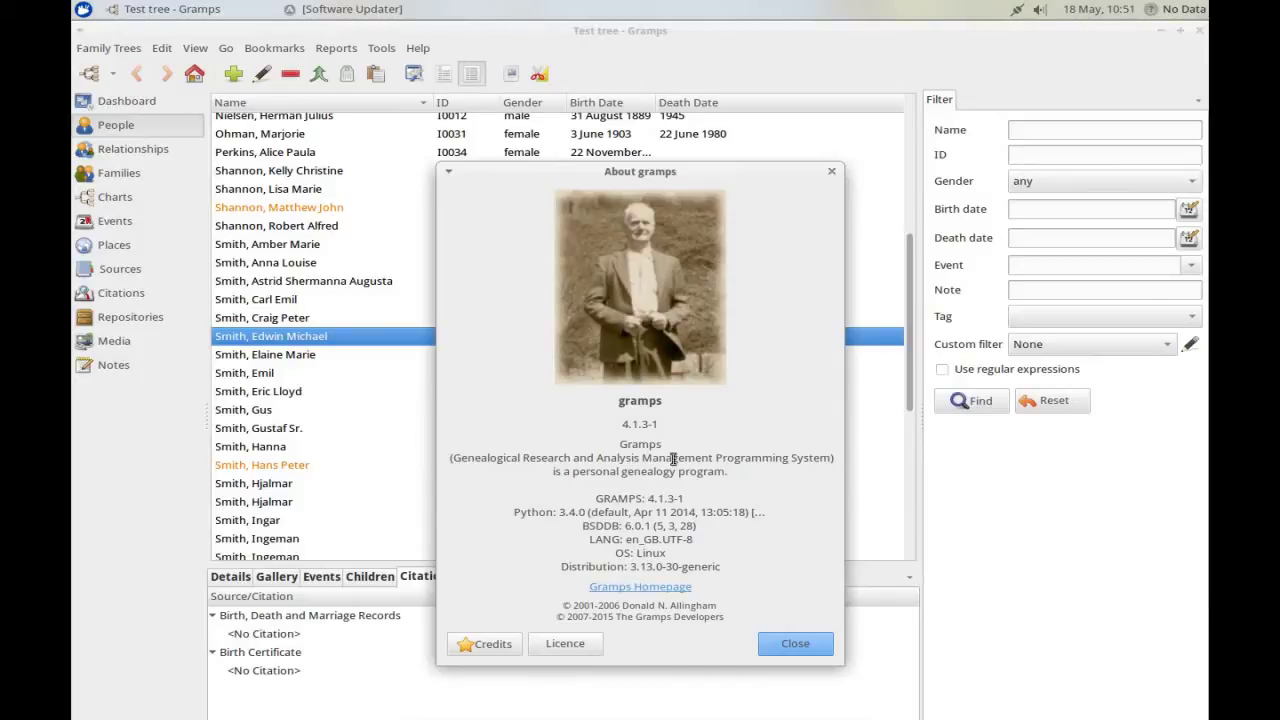
Create a new empty family tree named 'Testing Places' and load it
click(805, 643)
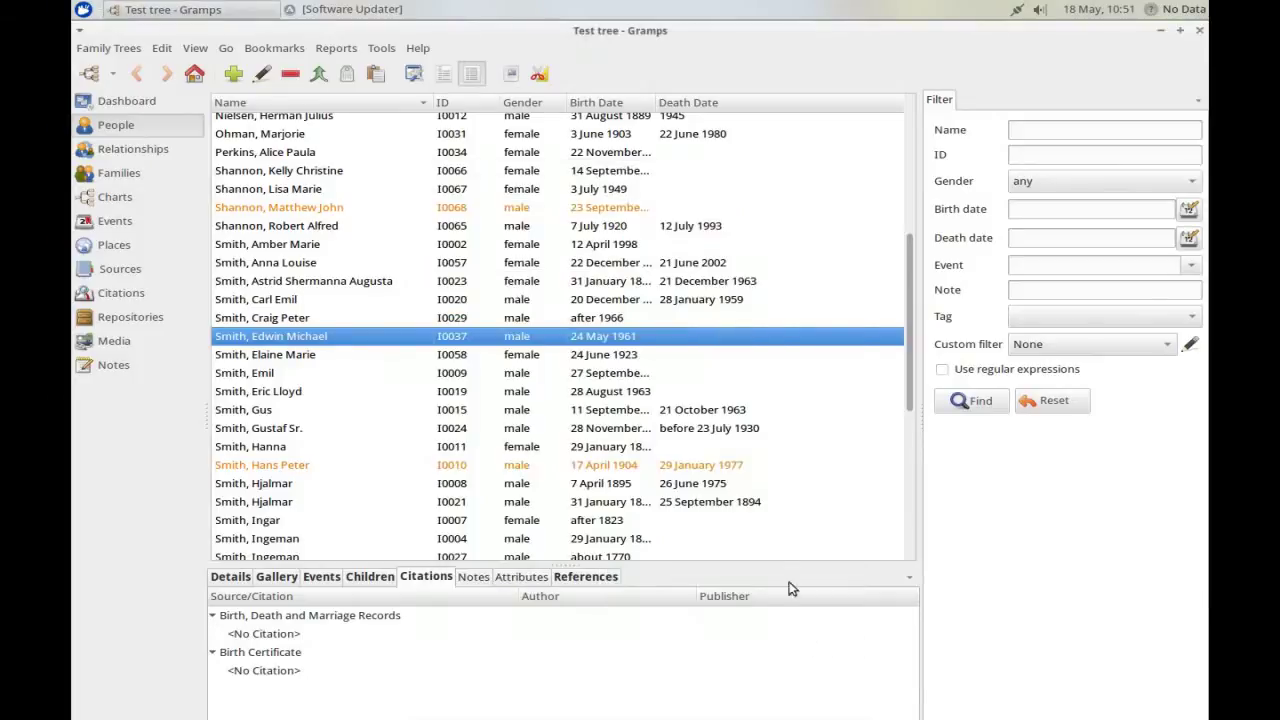
click(104, 48)
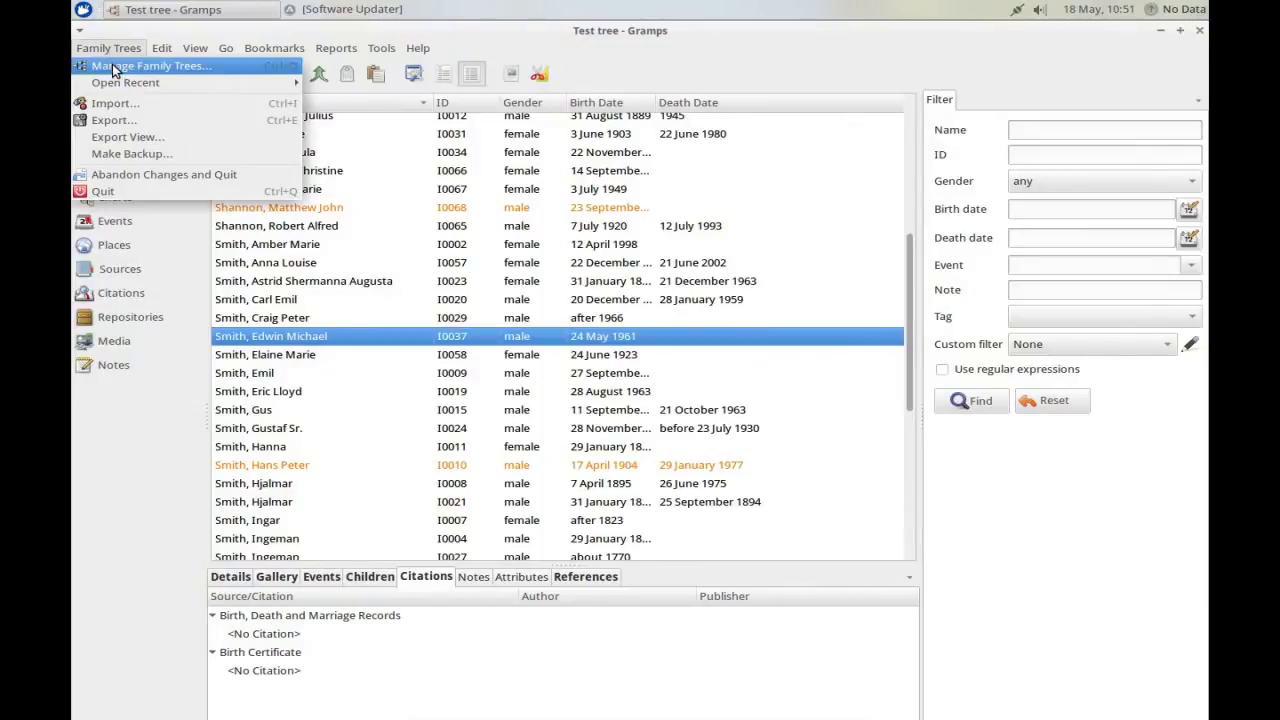
click(113, 66)
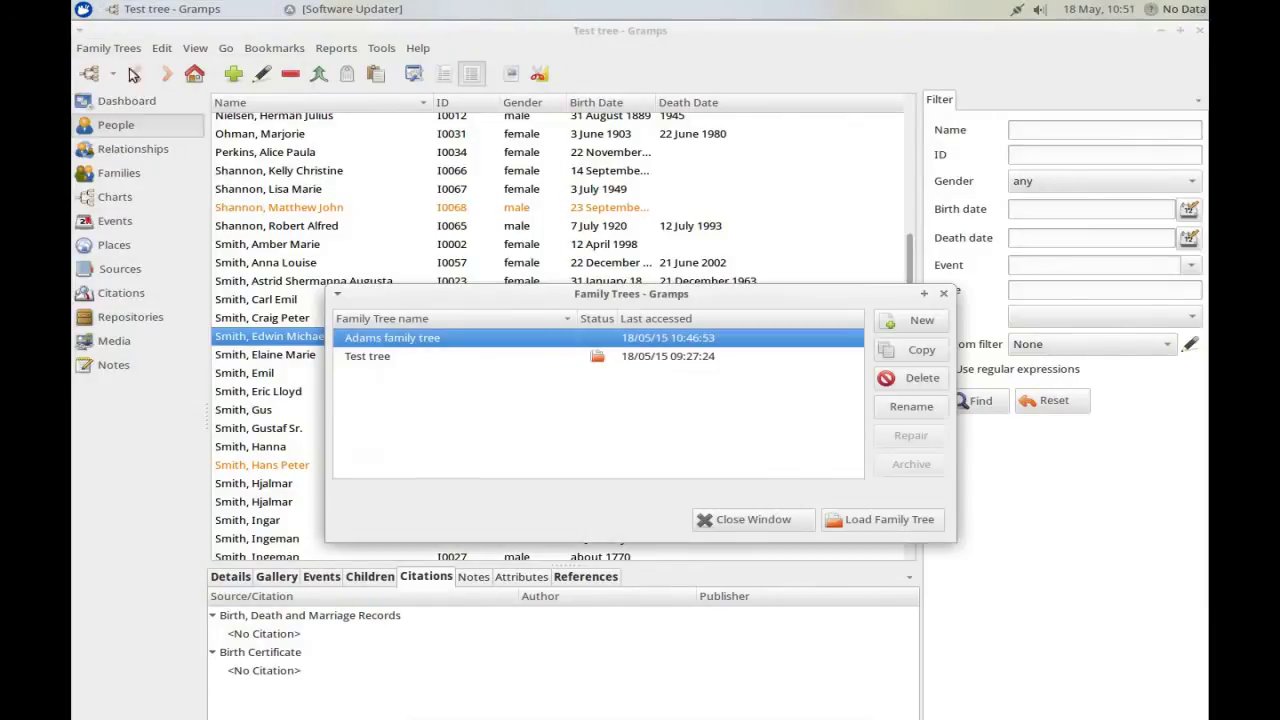
click(917, 323)
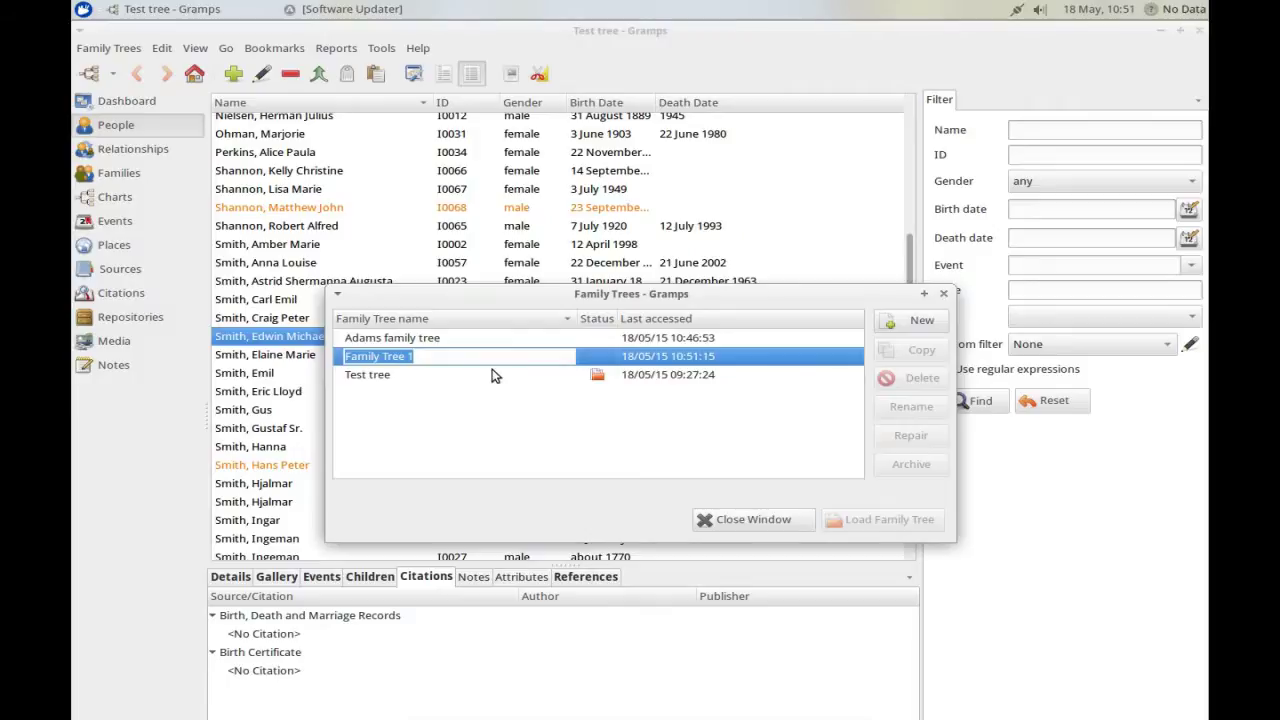
text(Testi)
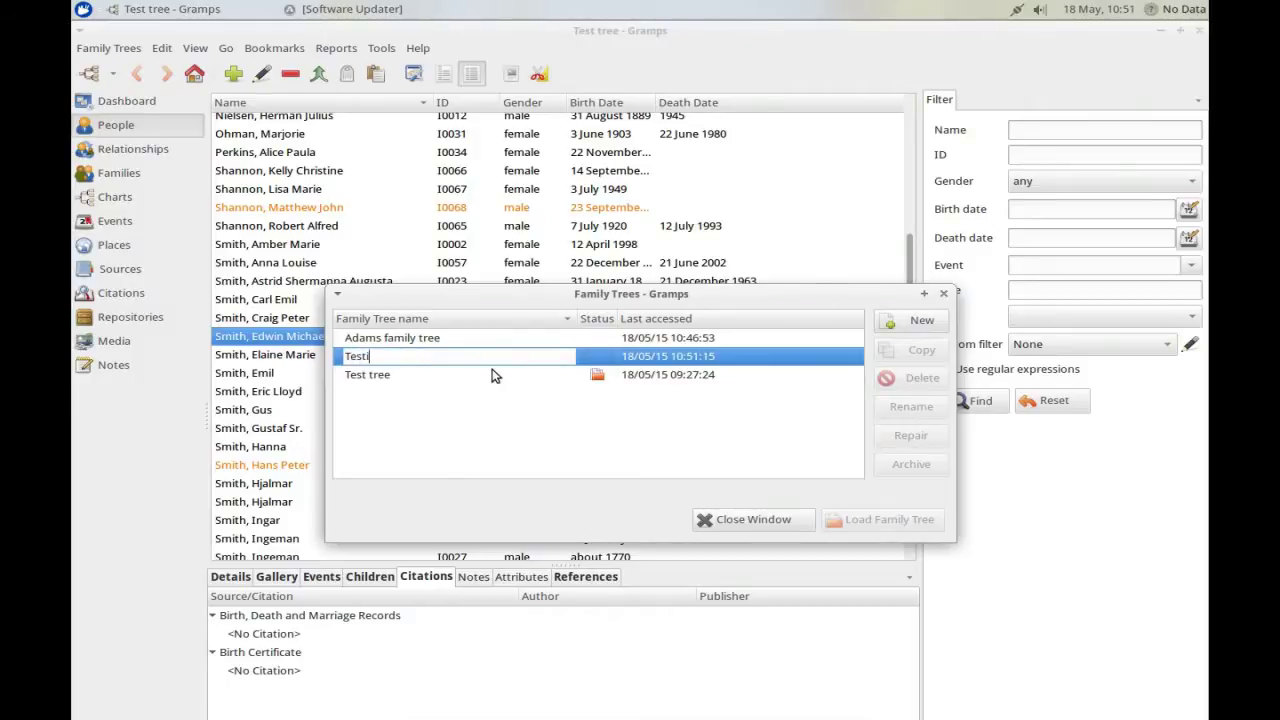
text(ng Places)
key(Return)
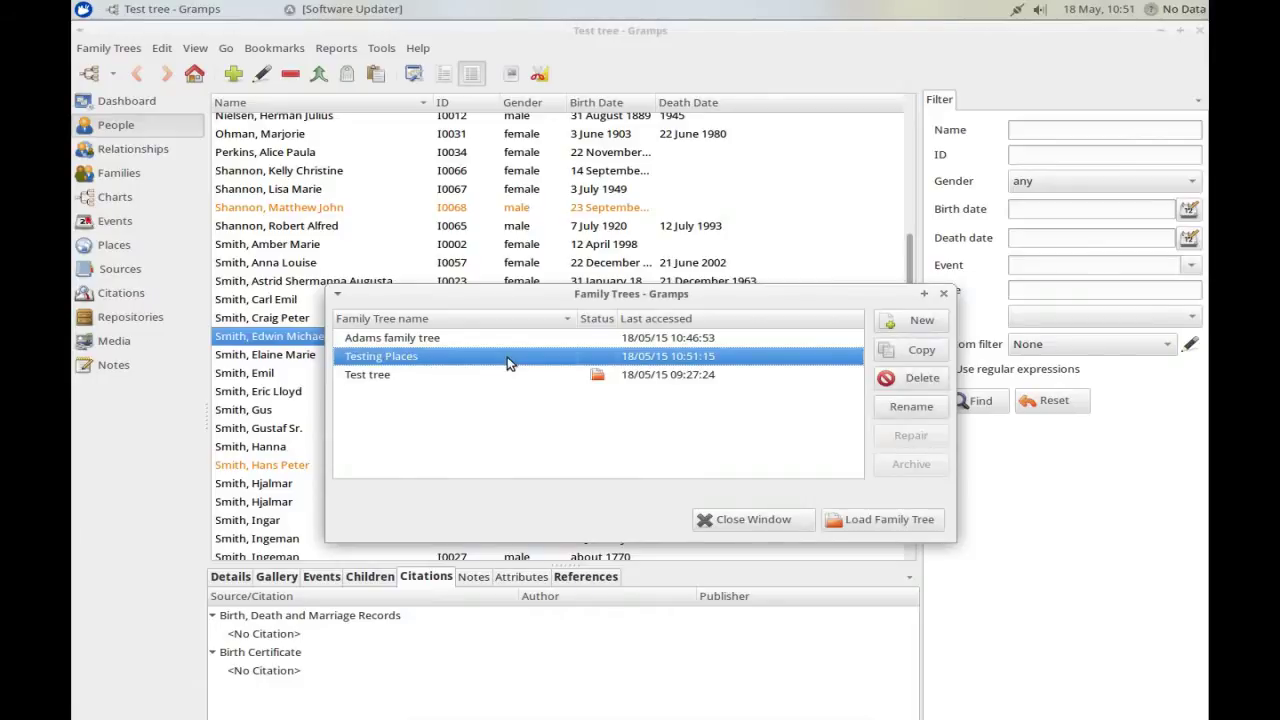
double_click(507, 356)
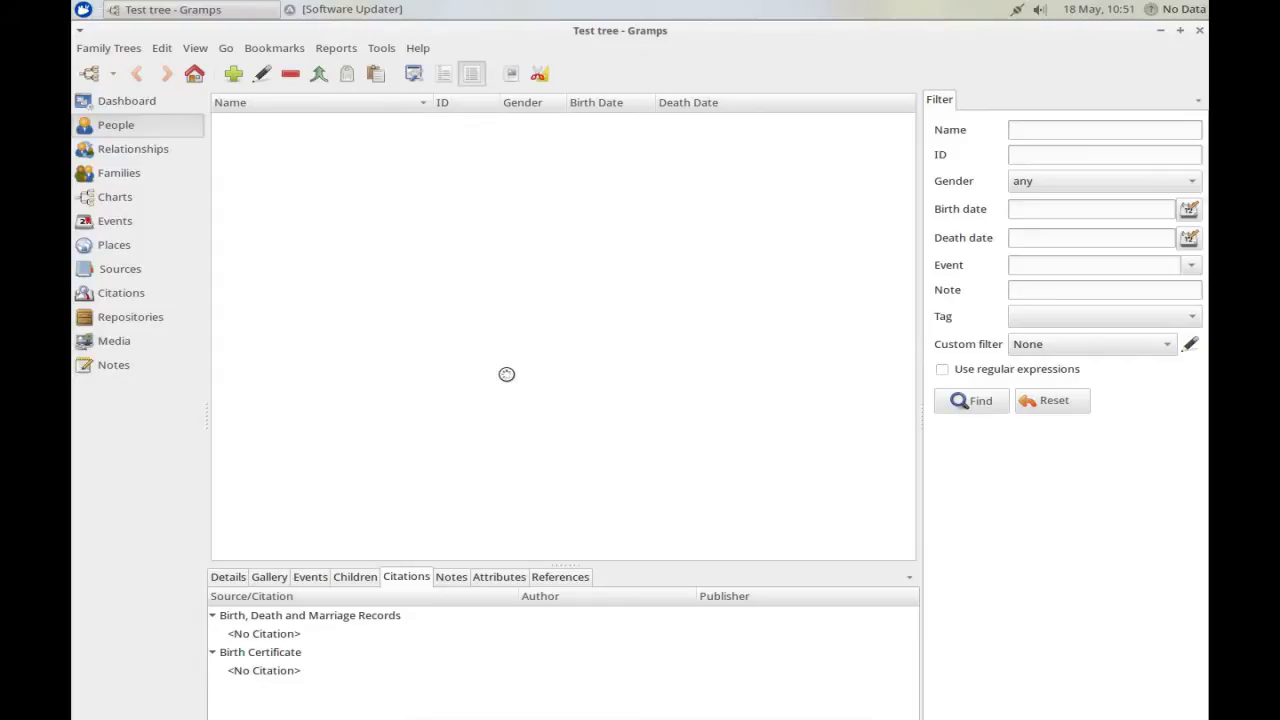
click(127, 103)
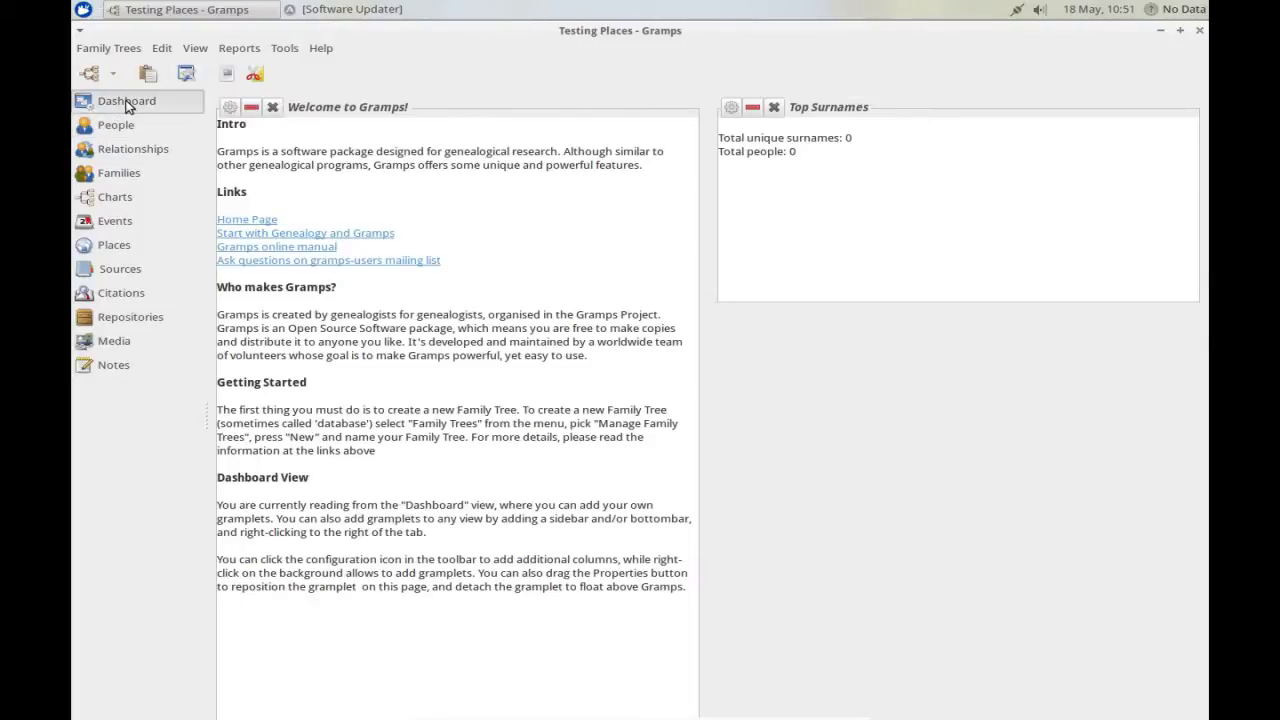
In the Places view, add the place UK with type Country
click(108, 253)
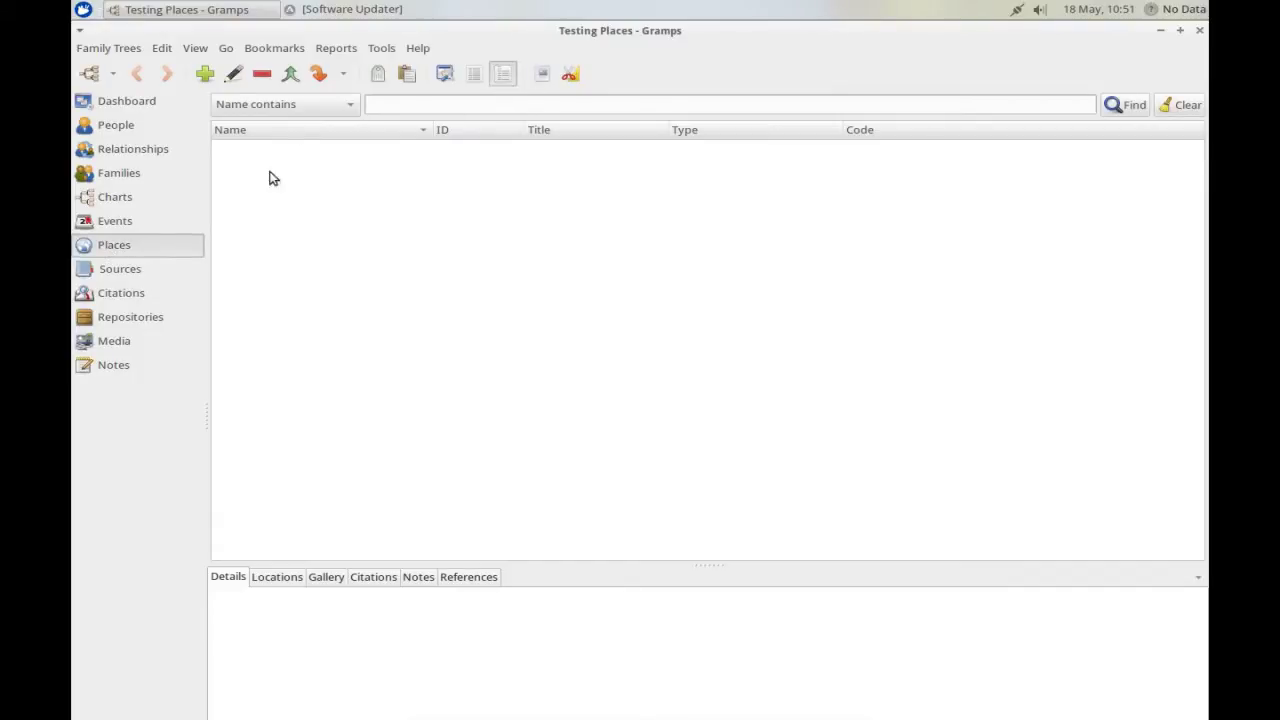
click(205, 74)
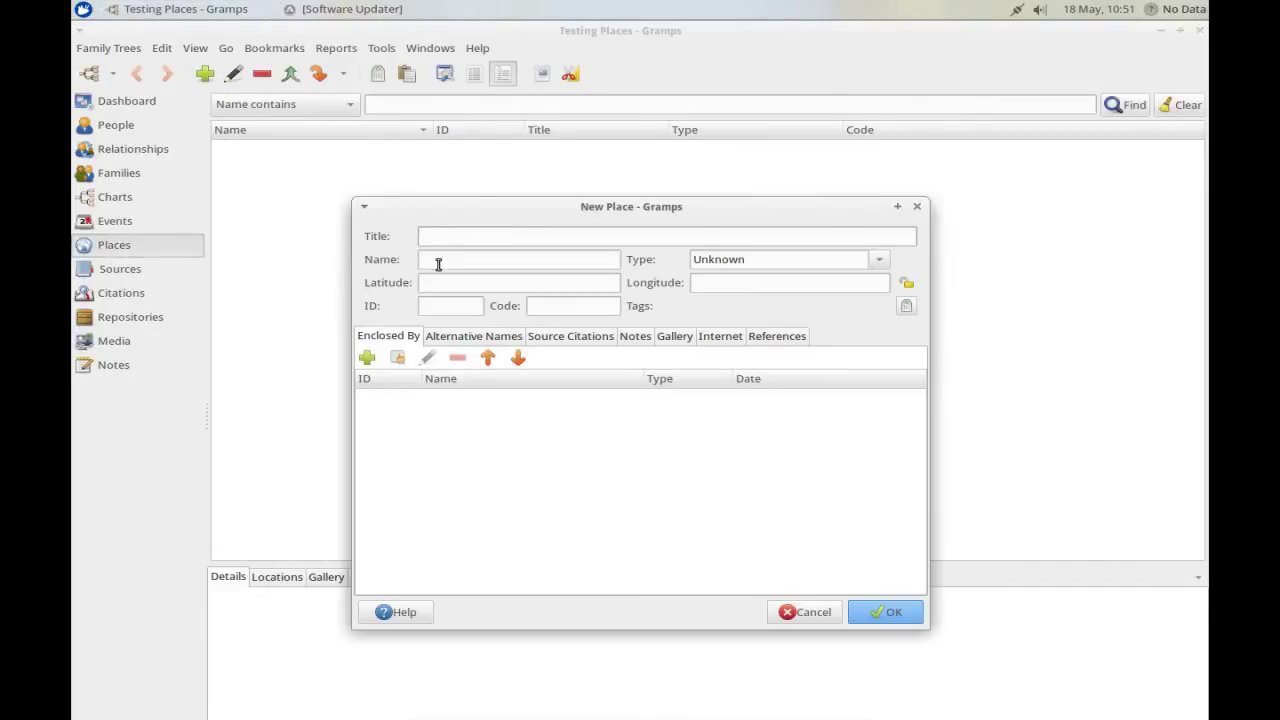
click(432, 260)
text(UK)
key(Tab)
text(c)
key(Down)
key(Down)
key(Return)
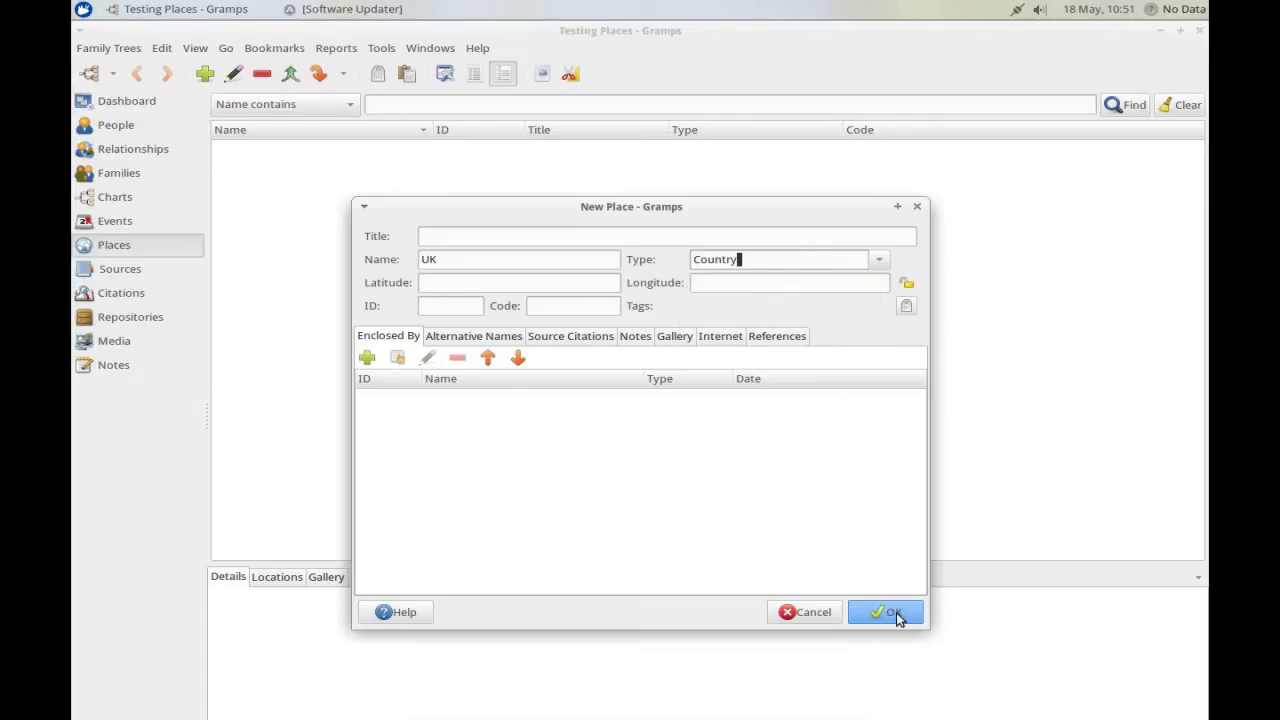
click(755, 286)
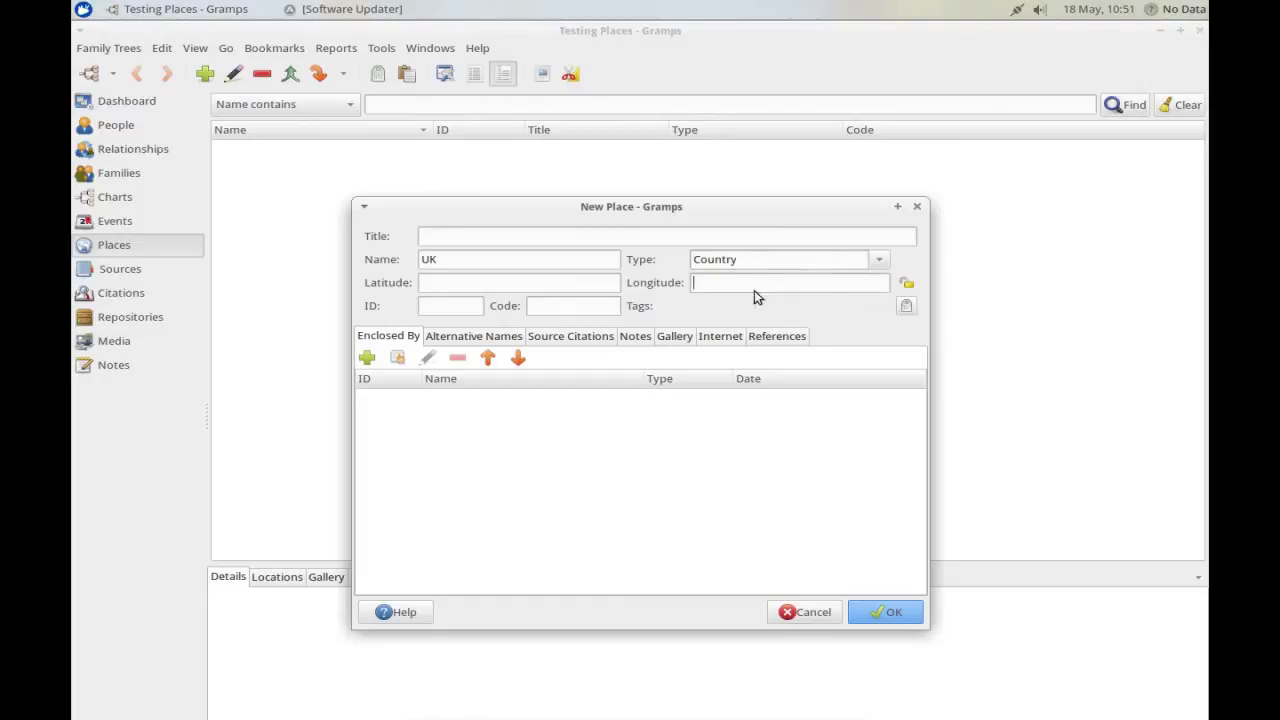
click(881, 613)
click(239, 154)
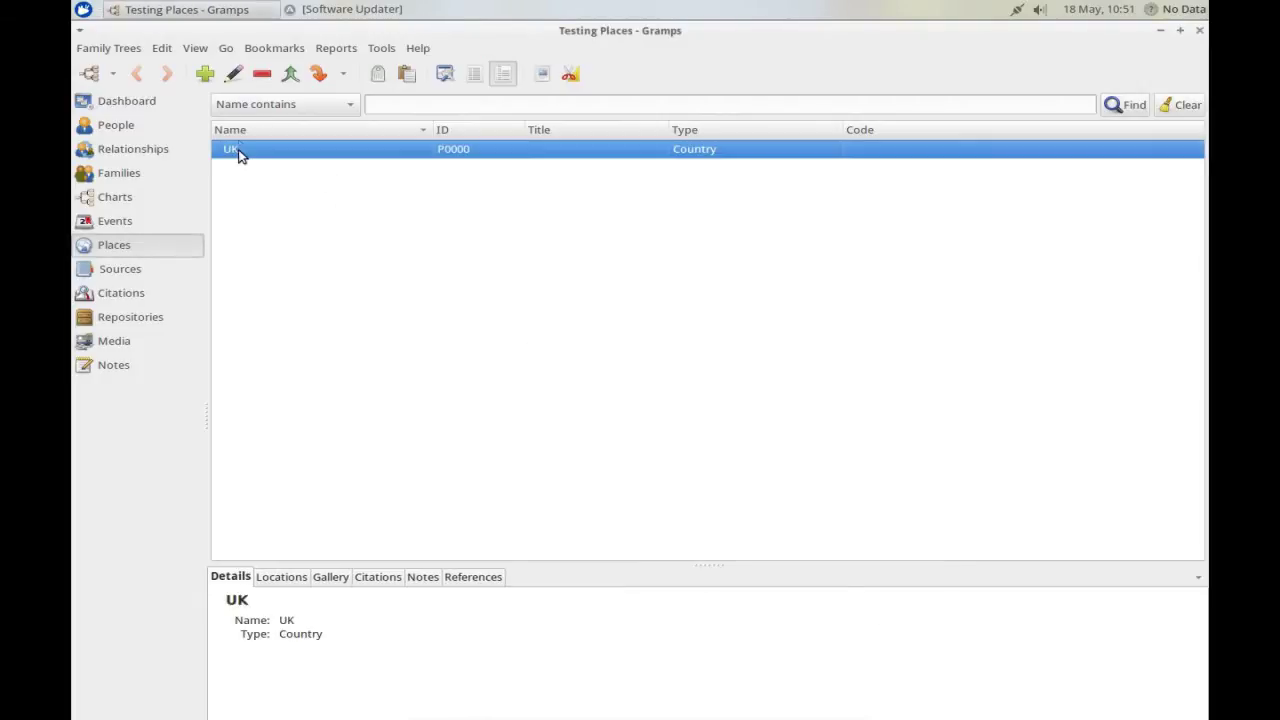
Add County Durham, type County, as a place enclosed by UK
click(203, 74)
click(490, 259)
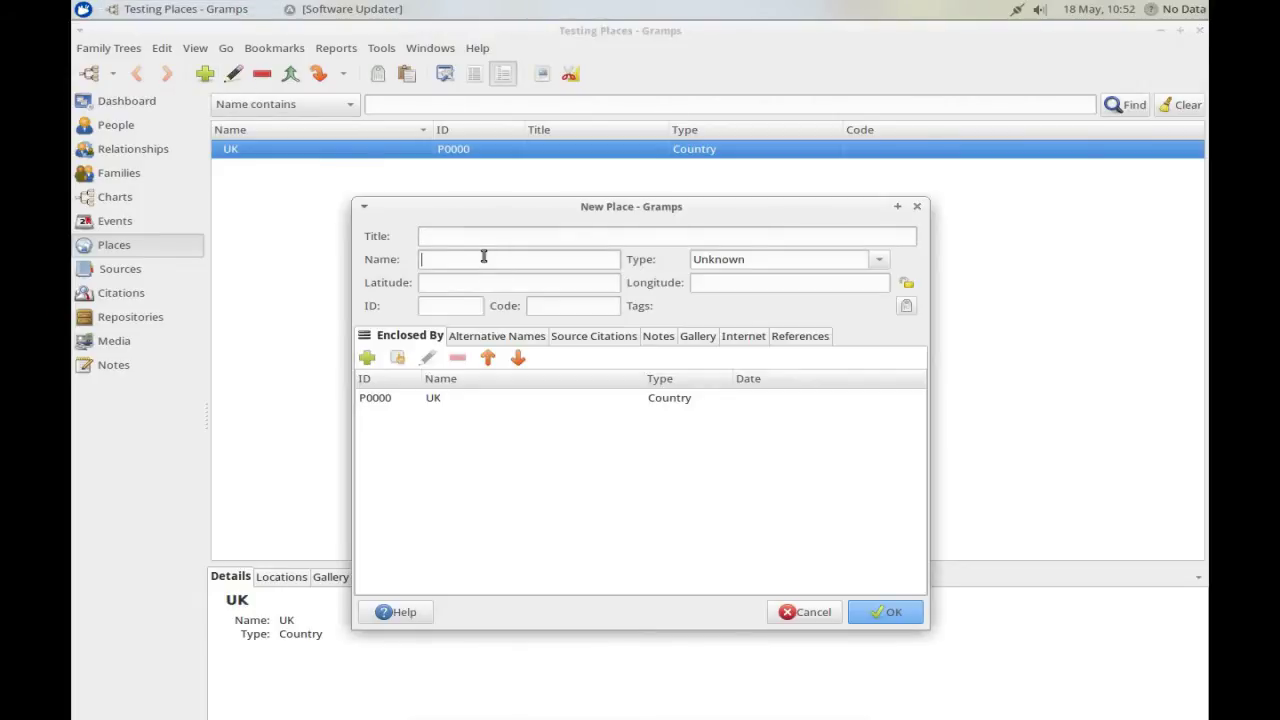
text(County Durham)
key(Tab)
text(c)
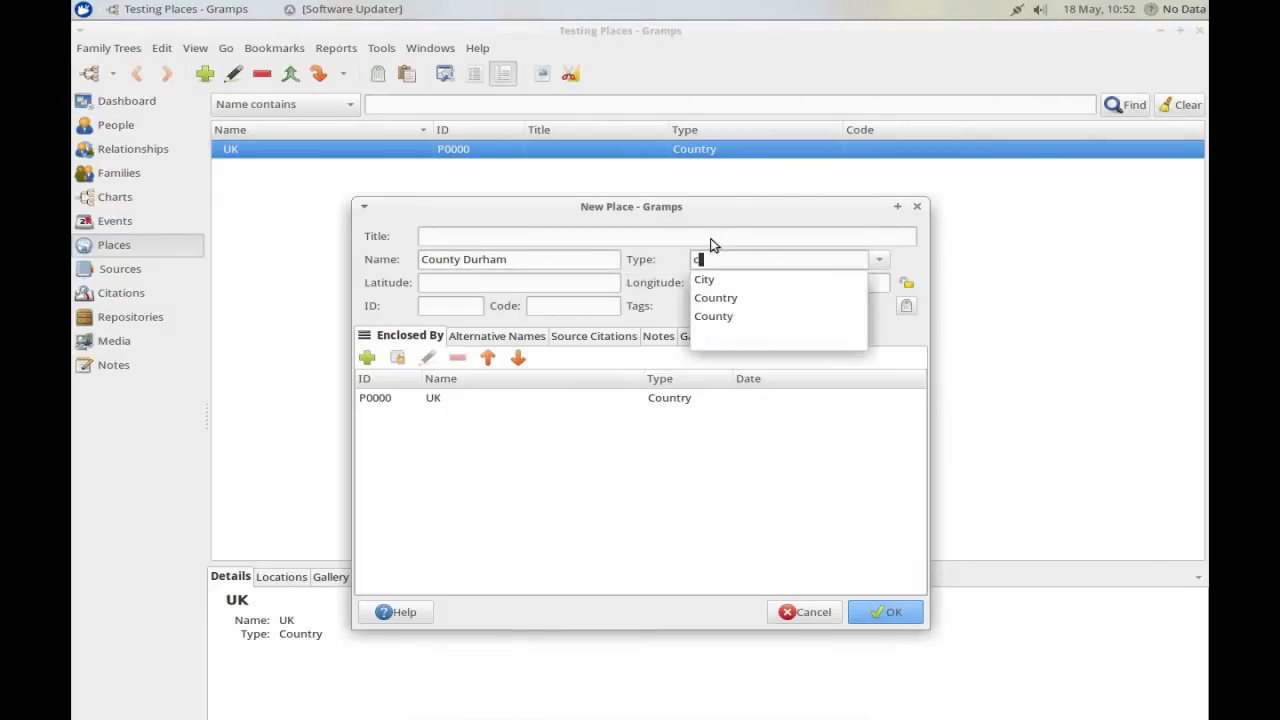
key(Down)
key(Down)
key(Down)
key(Return)
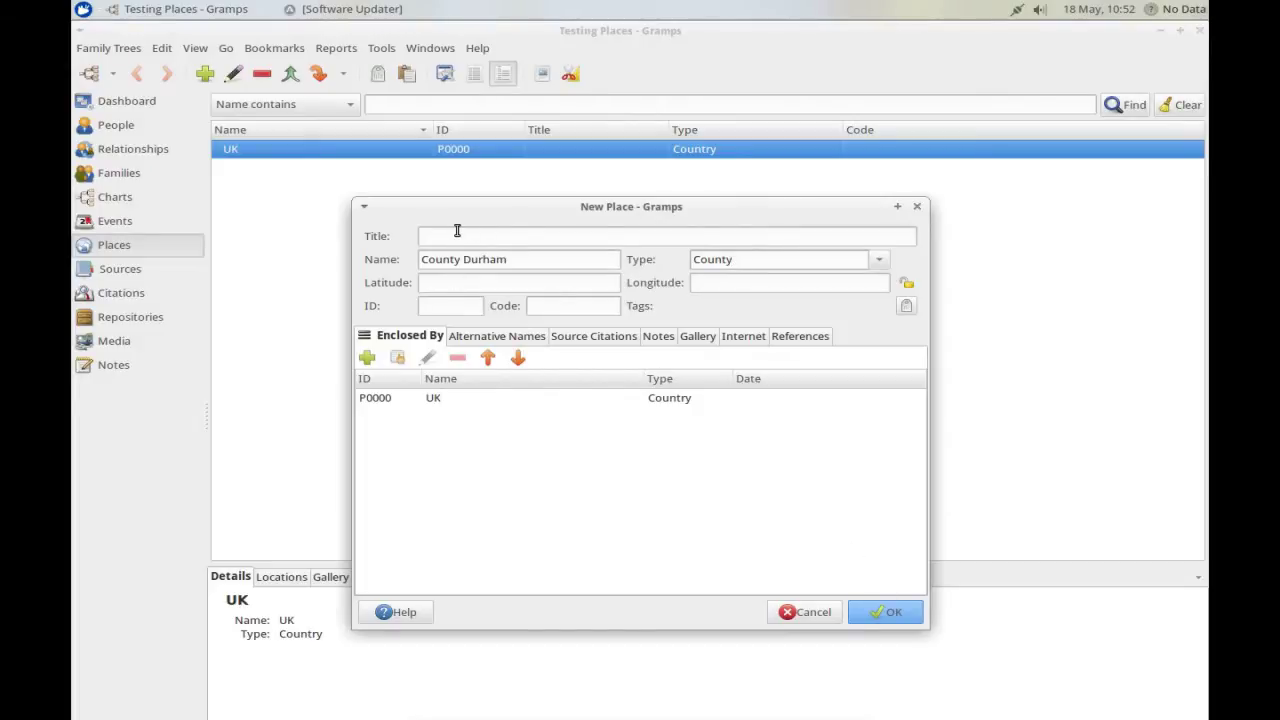
click(890, 612)
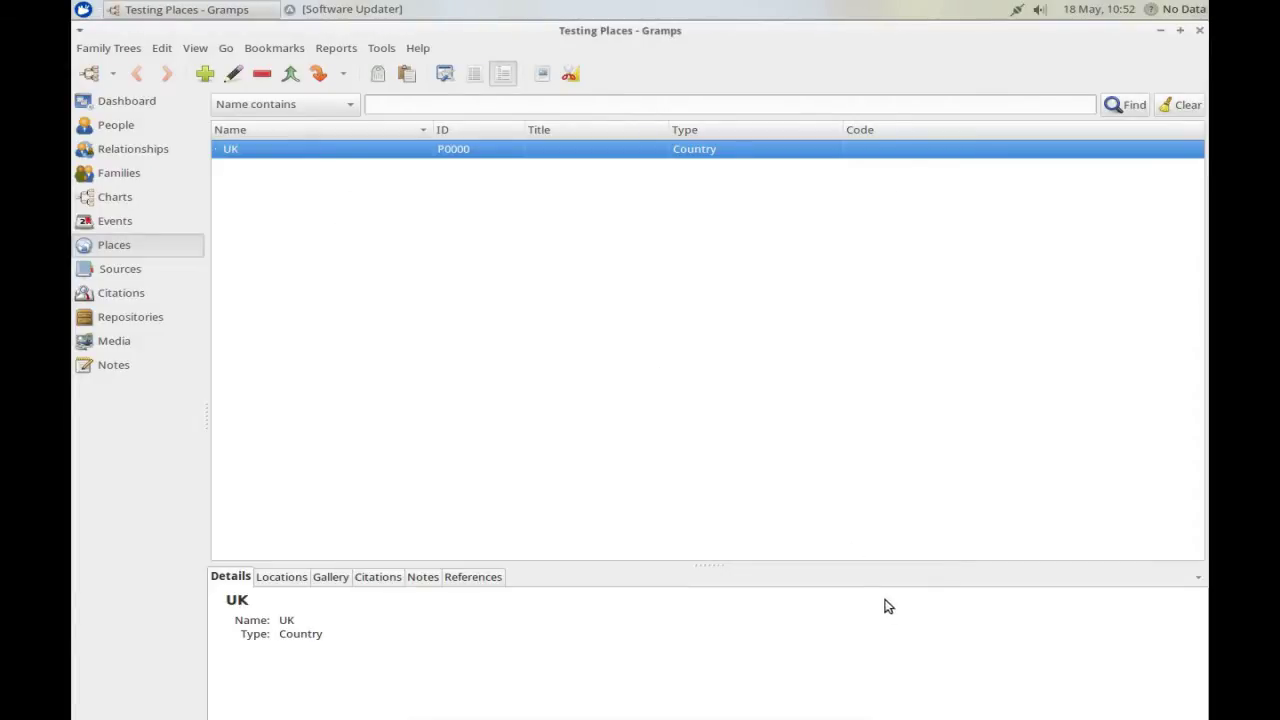
click(216, 149)
Add Jarrow, type Town, as a place enclosed by County Durham
click(266, 171)
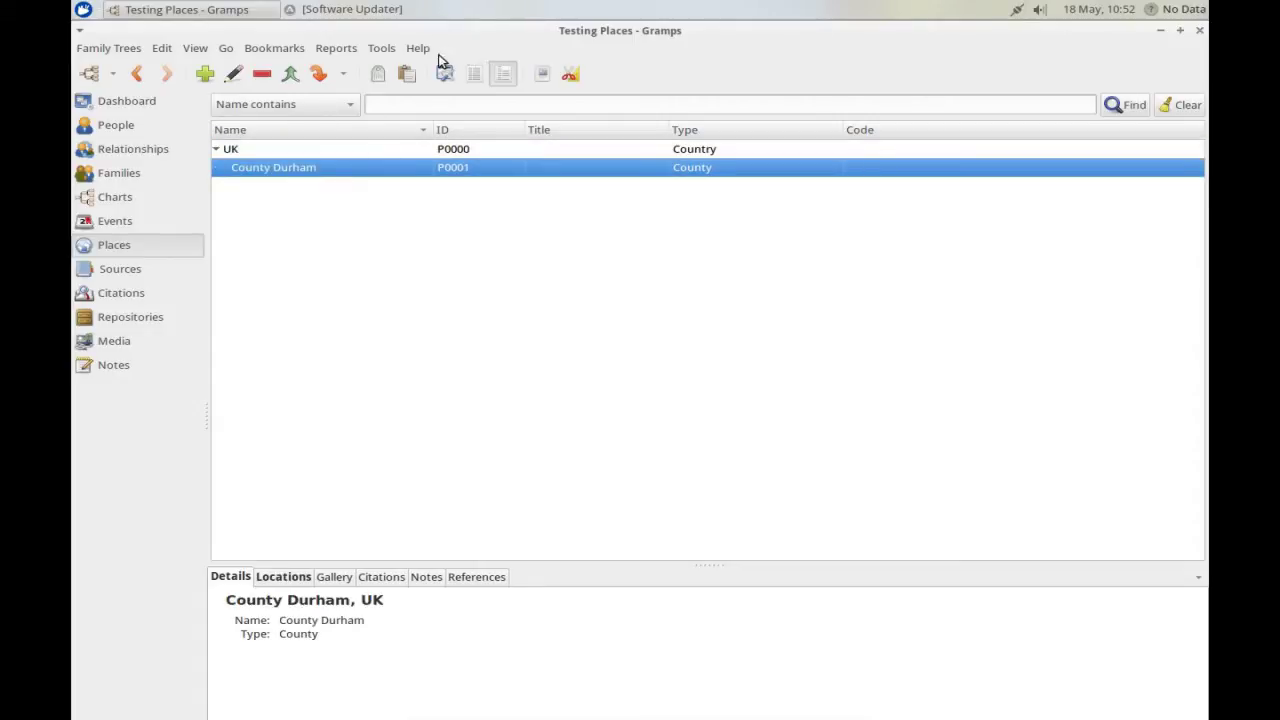
click(204, 73)
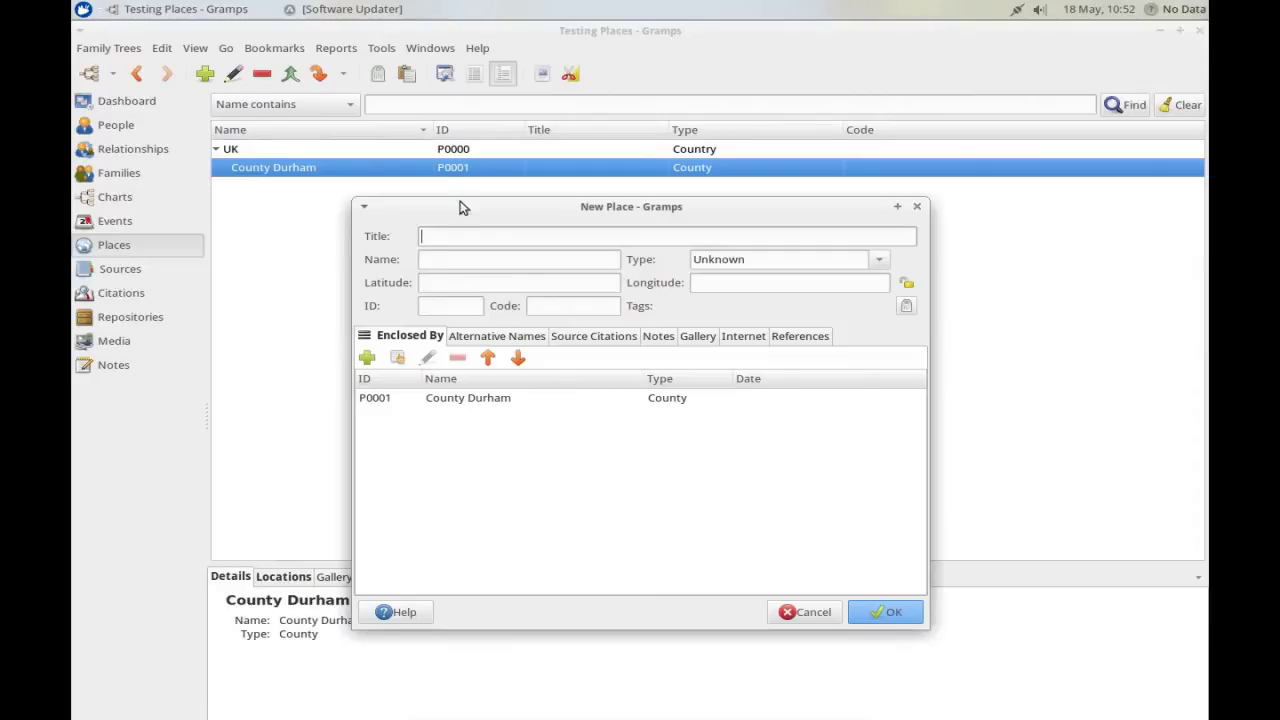
click(460, 260)
text(Jarrow)
key(Tab)
text(T)
key(Down)
key(Return)
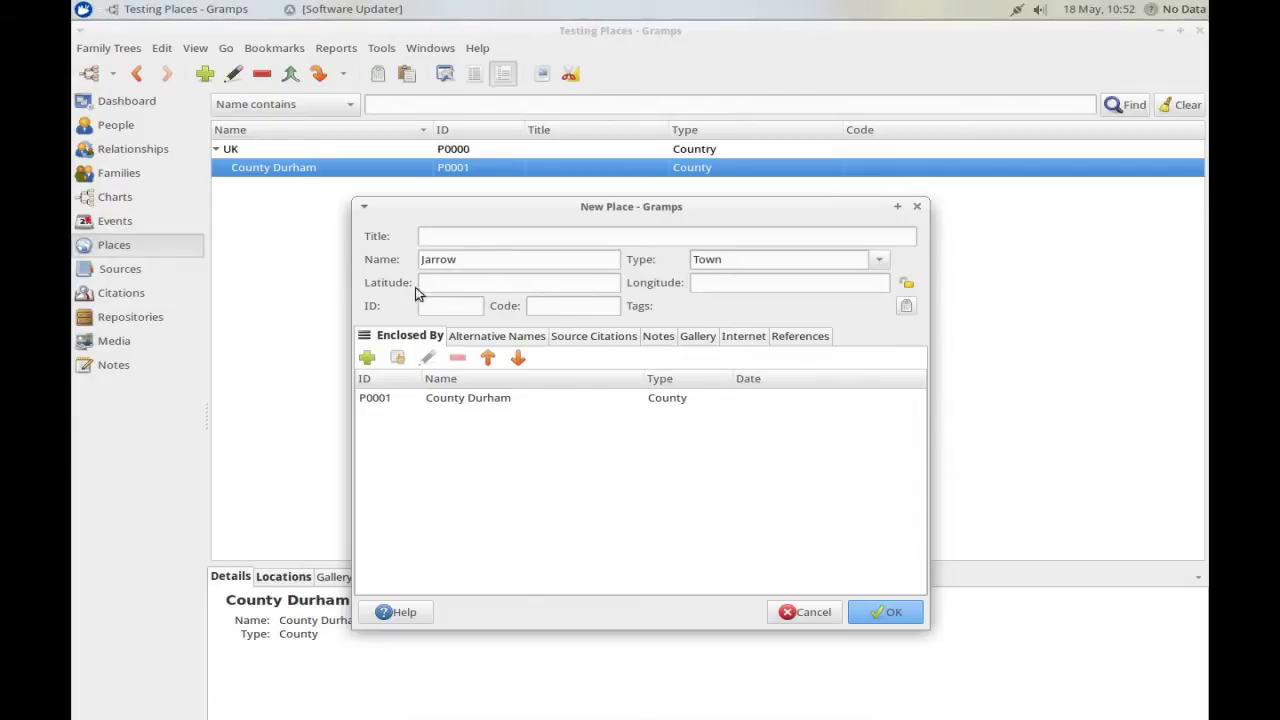
click(884, 614)
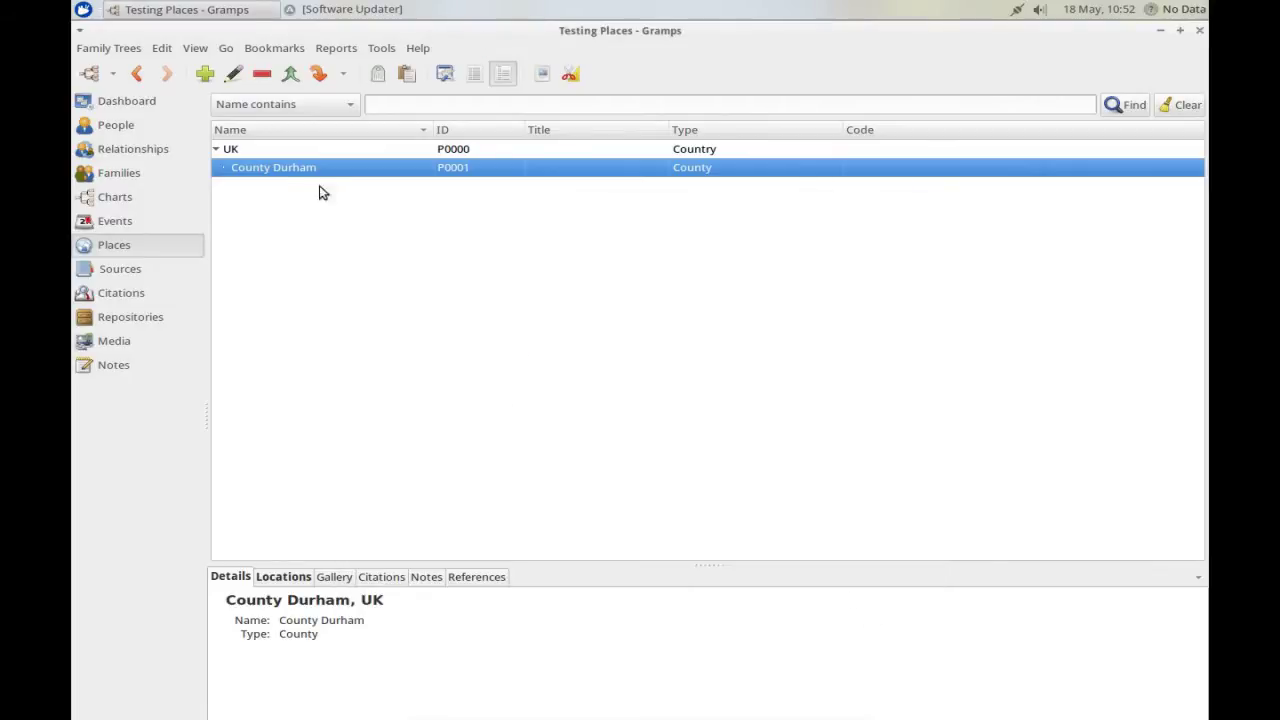
click(224, 168)
click(262, 190)
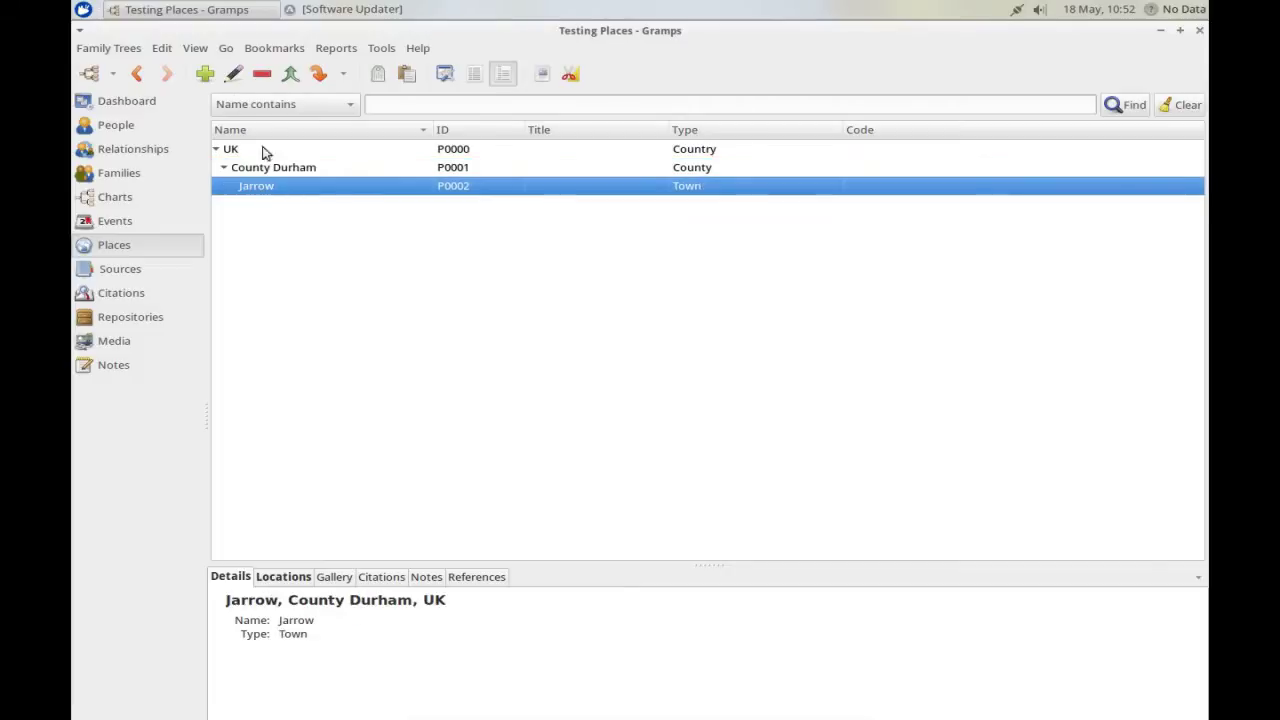
Add Dover Street, type Street, inside Jarrow and expand Jarrow to show it
click(205, 74)
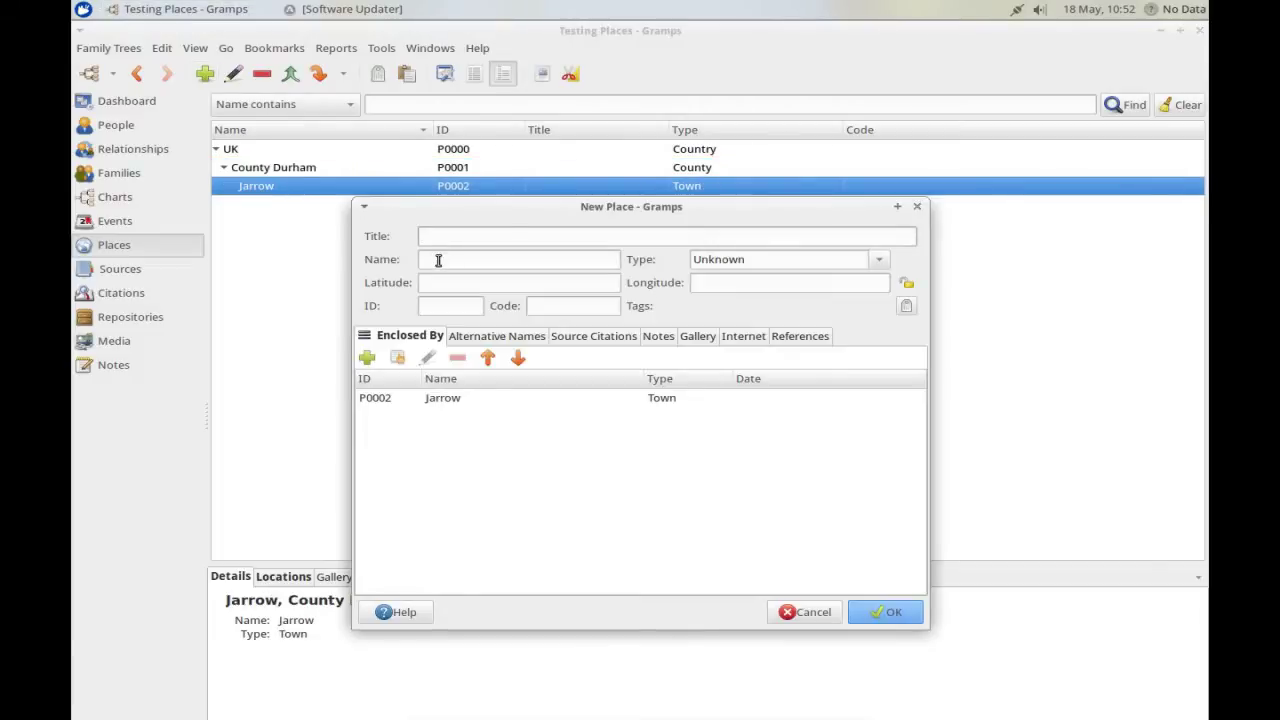
text(Dover Street)
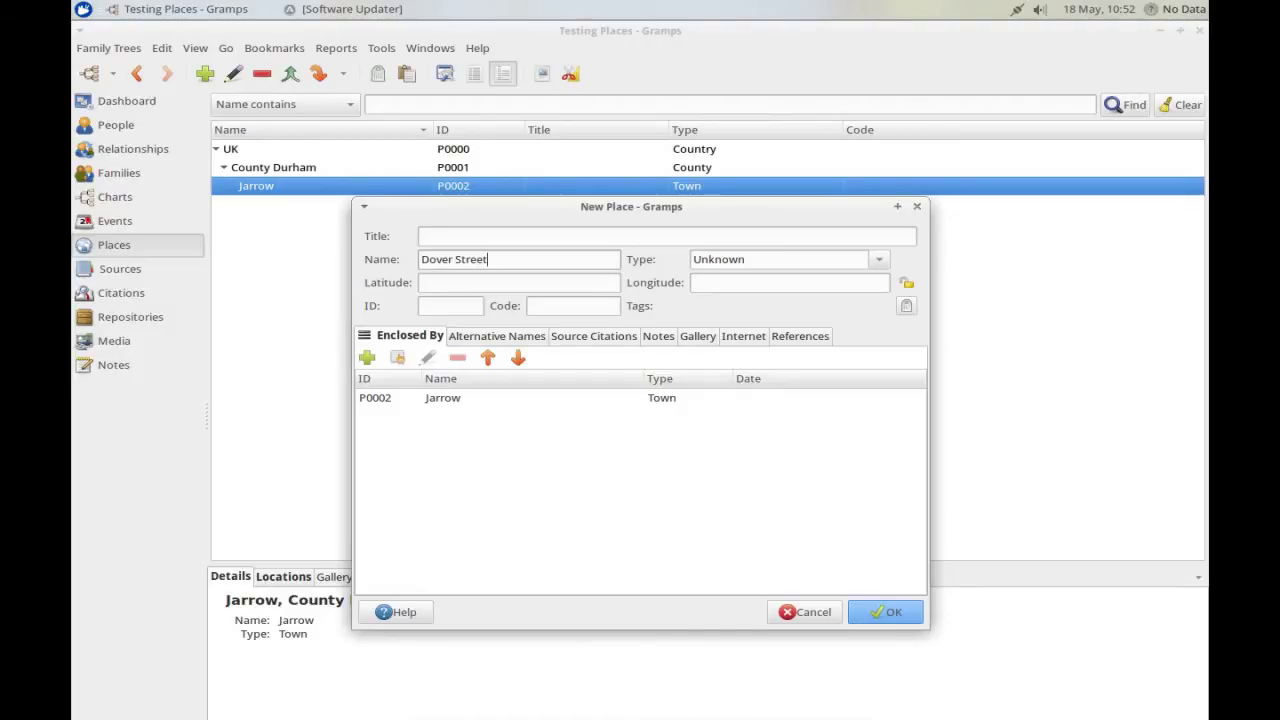
key(Tab)
text(S)
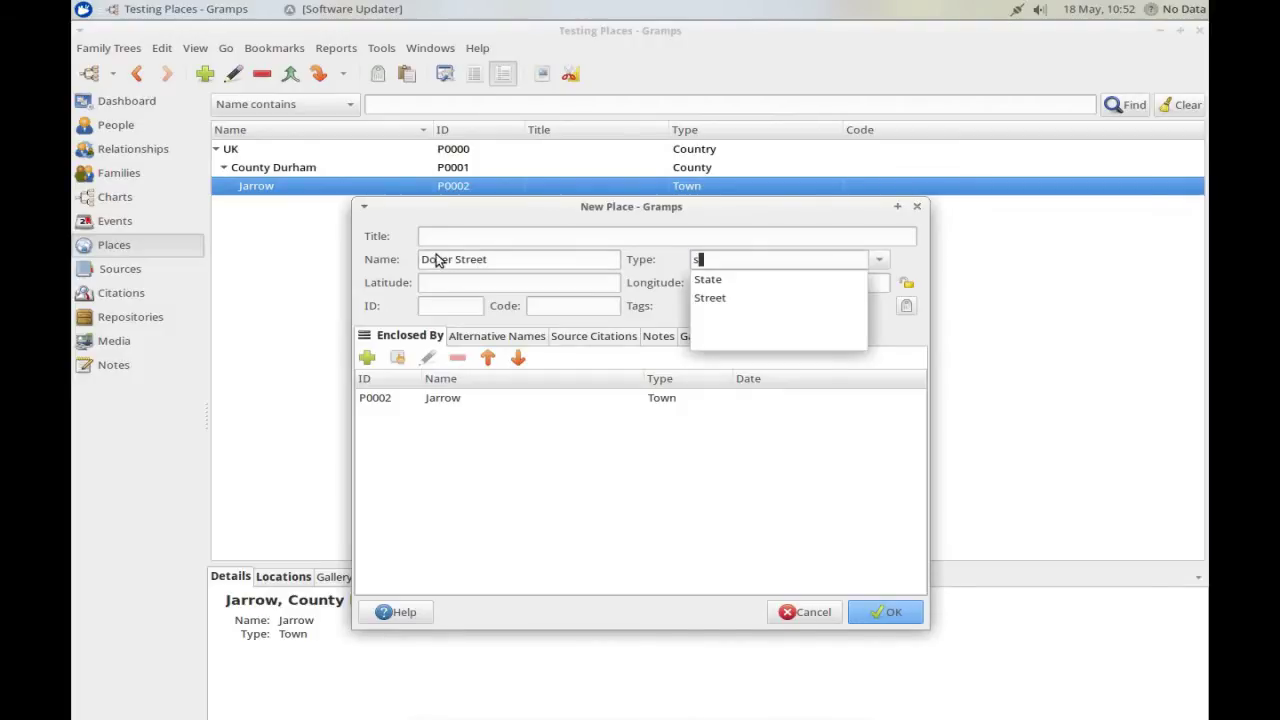
click(744, 298)
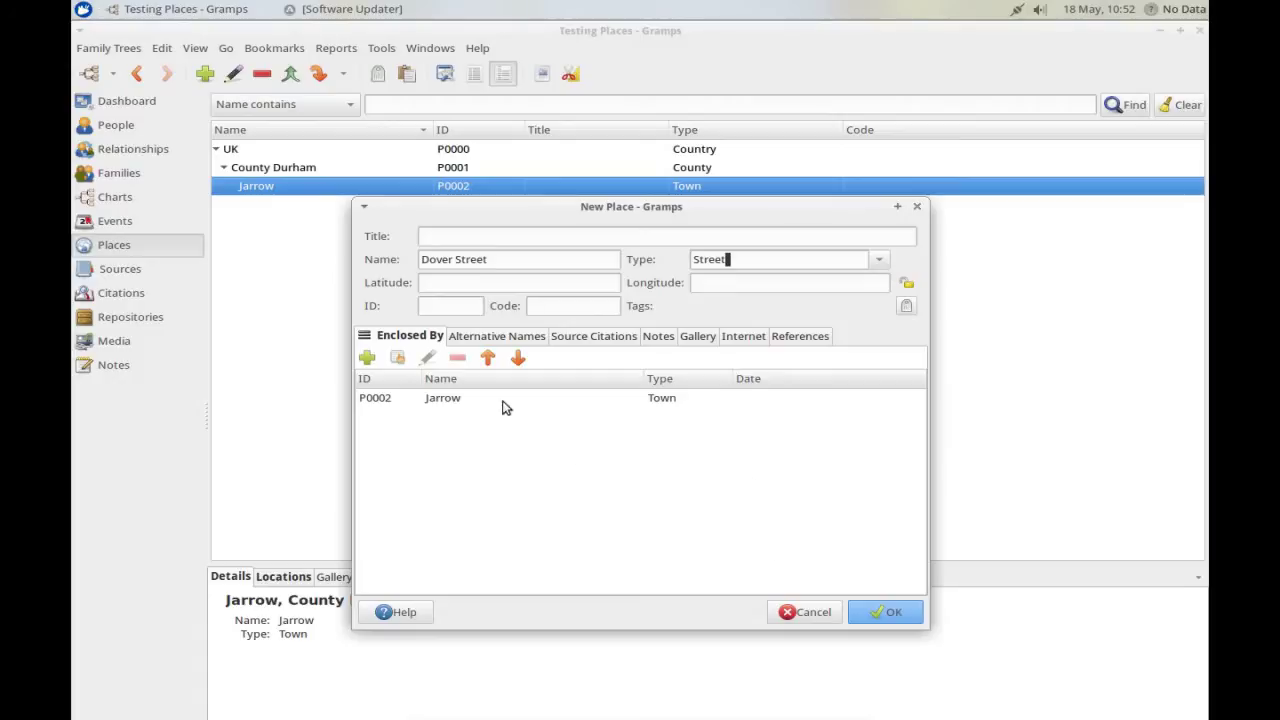
click(888, 614)
click(231, 187)
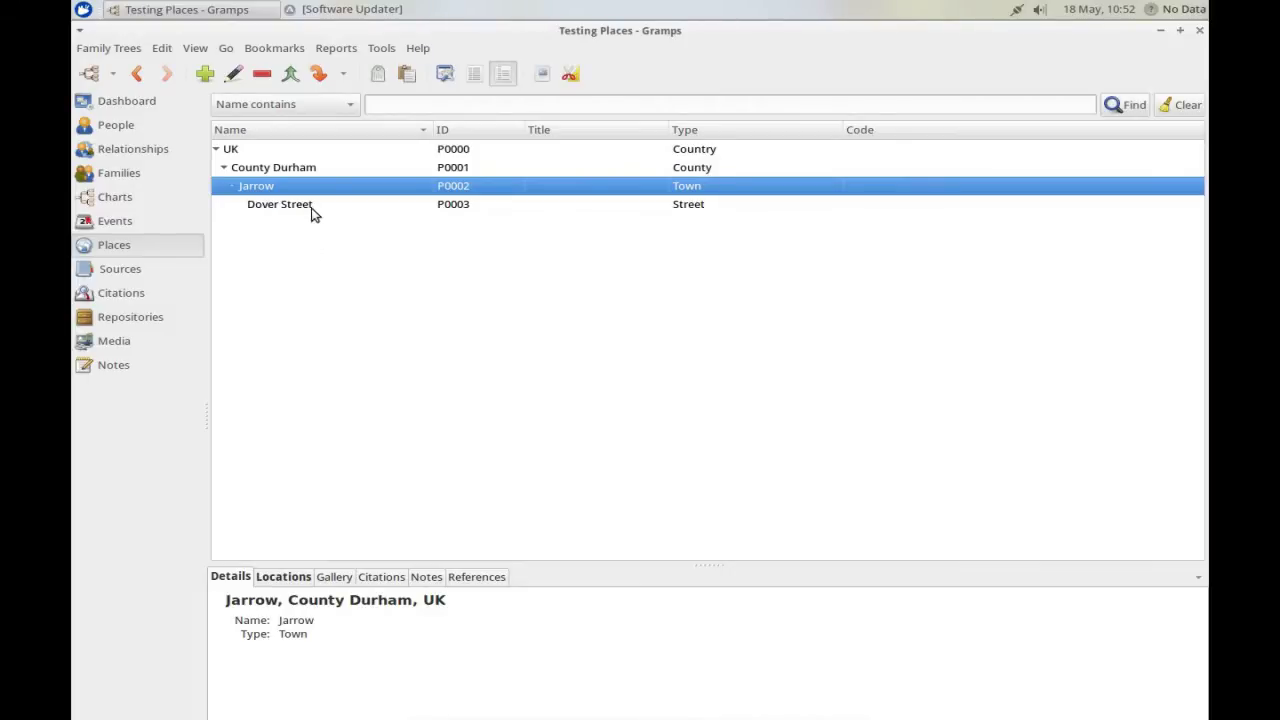
Start a new person, entering a given name and surname, with gender male
click(116, 126)
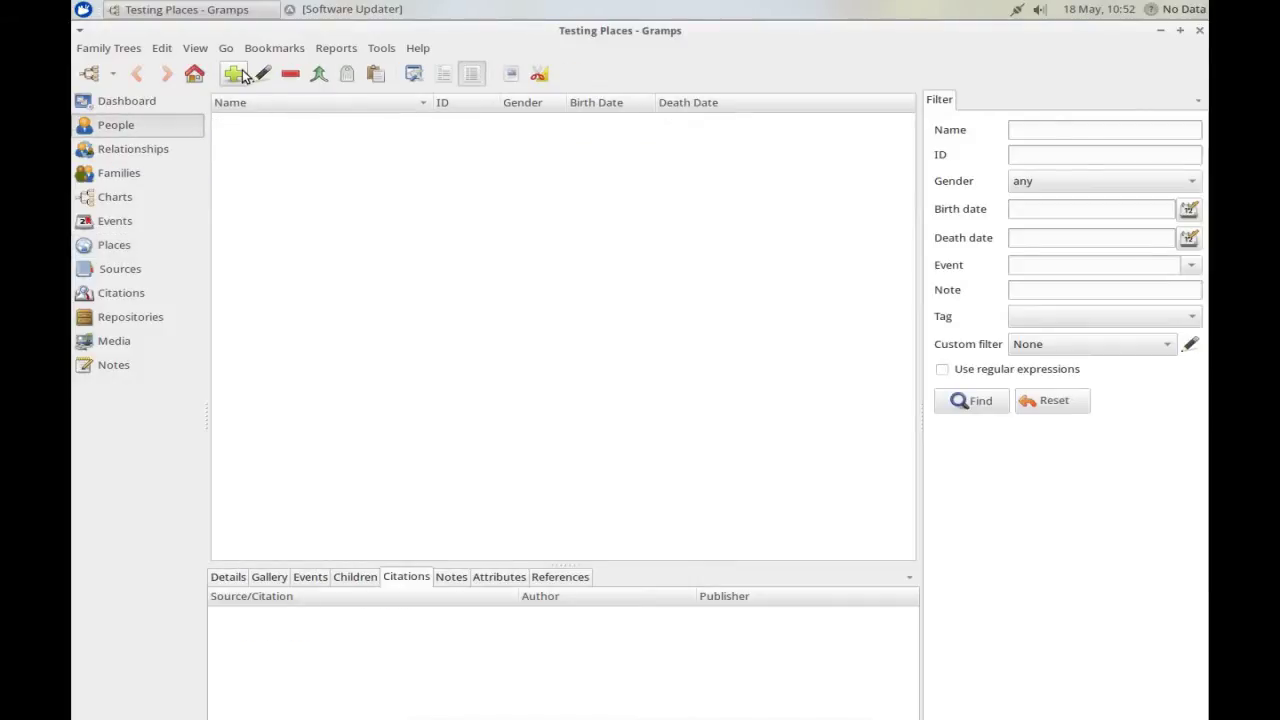
click(240, 75)
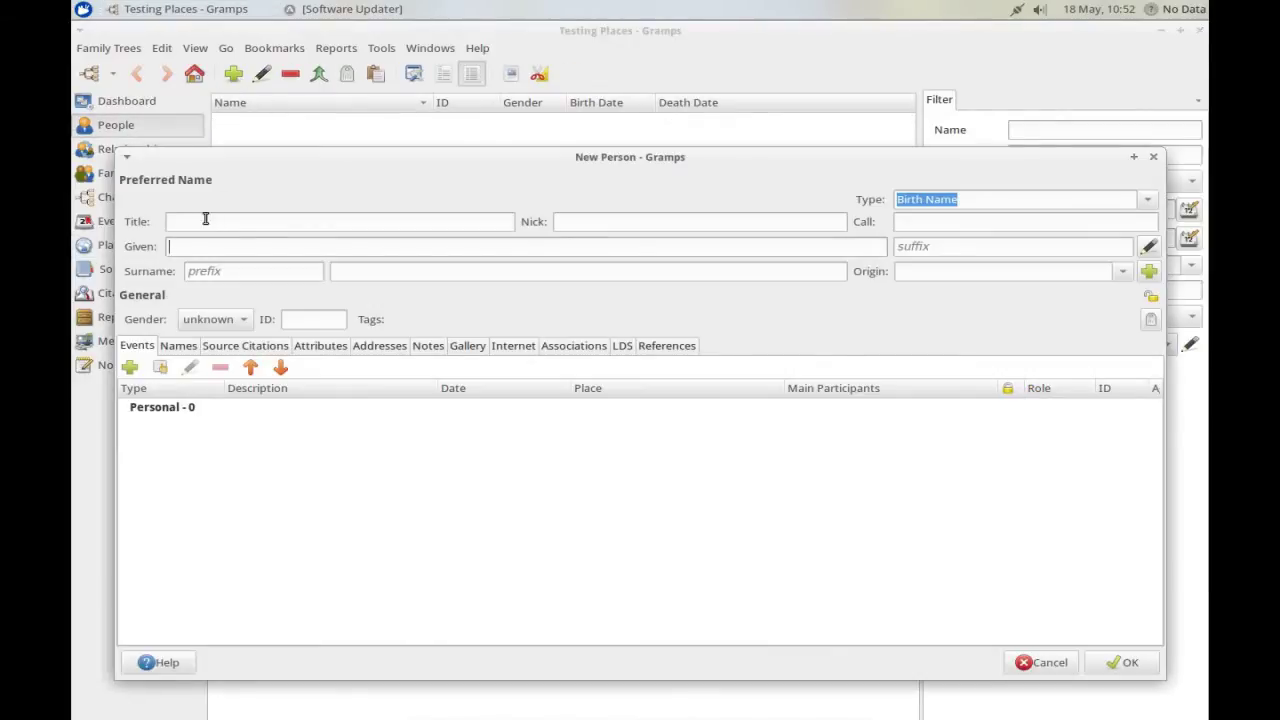
text(John)
key(Tab)
click(206, 271)
text(Smith)
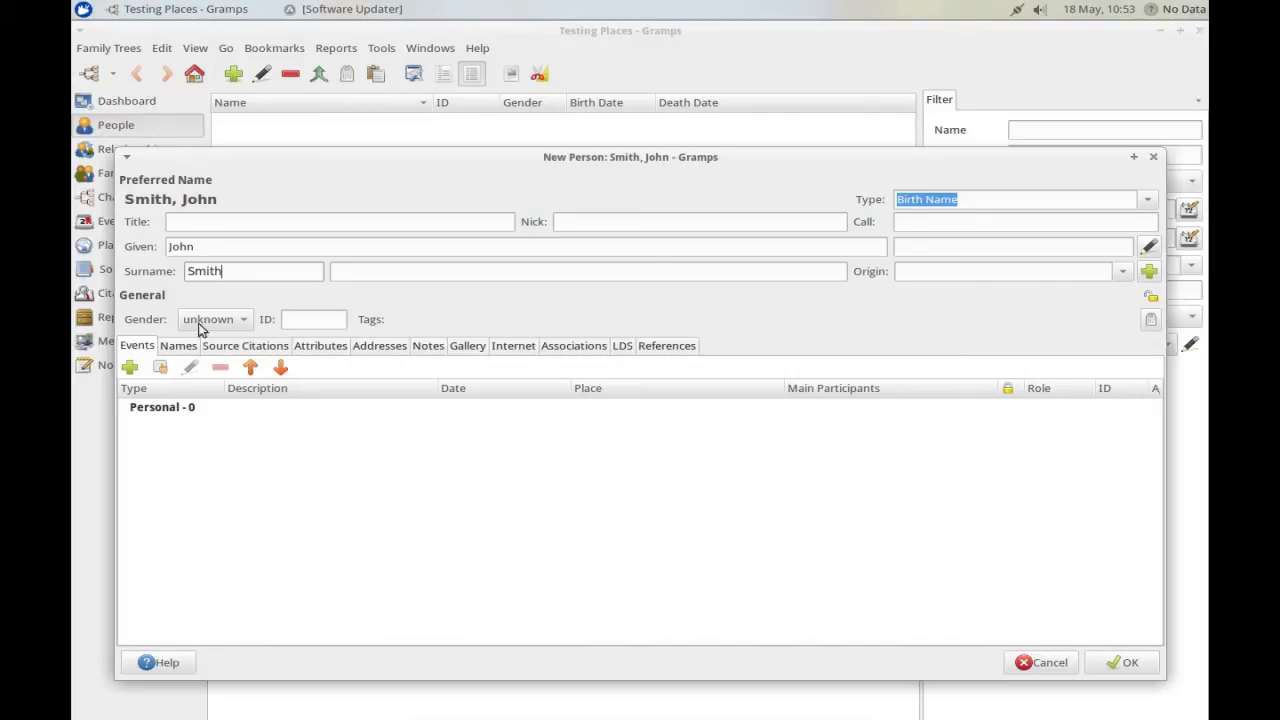
click(207, 320)
click(195, 296)
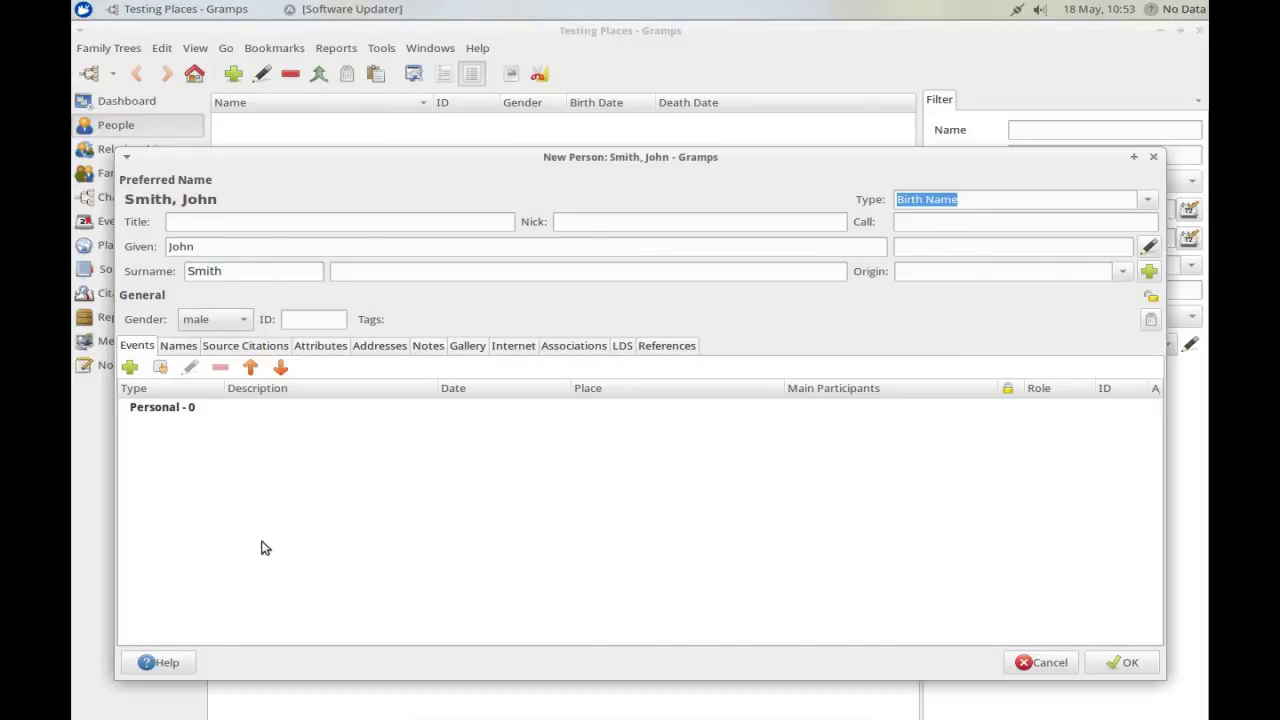
Add a Birth event dated 23 Sept 1973 at Dover Street
click(130, 368)
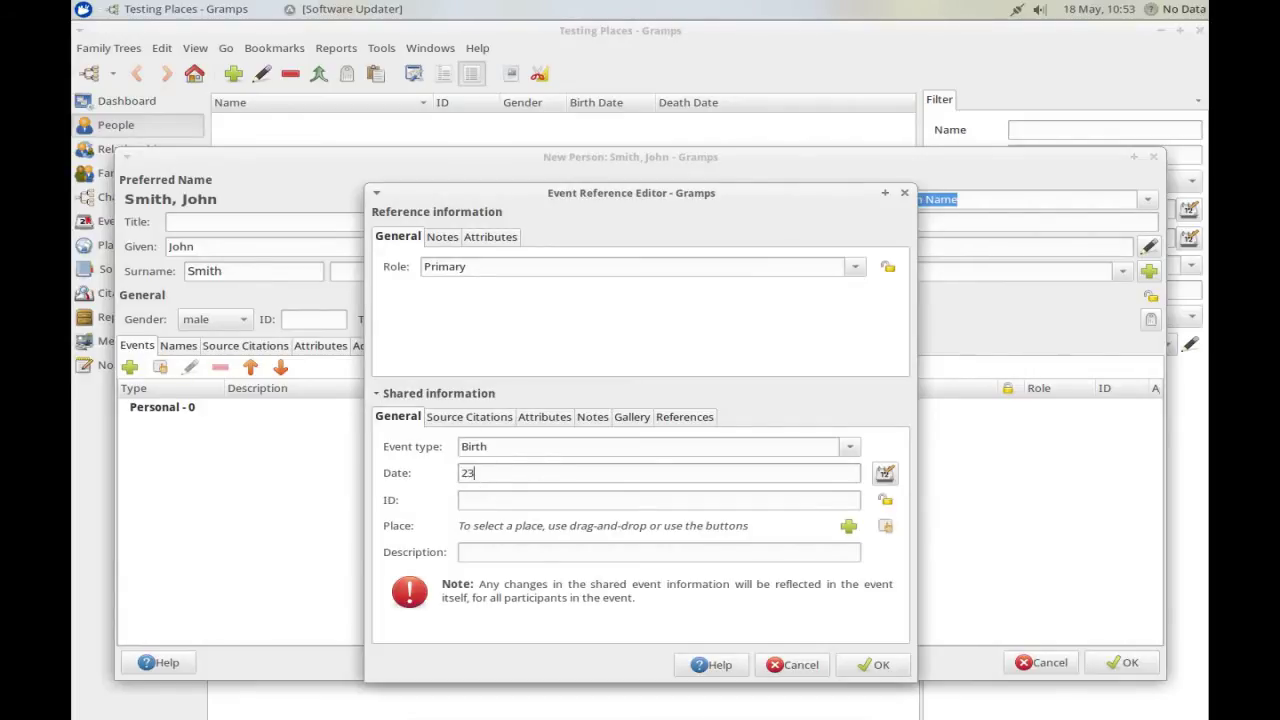
text(23 sEPT 19)
key(BackSpace)
key(BackSpace)
key(BackSpace)
key(BackSpace)
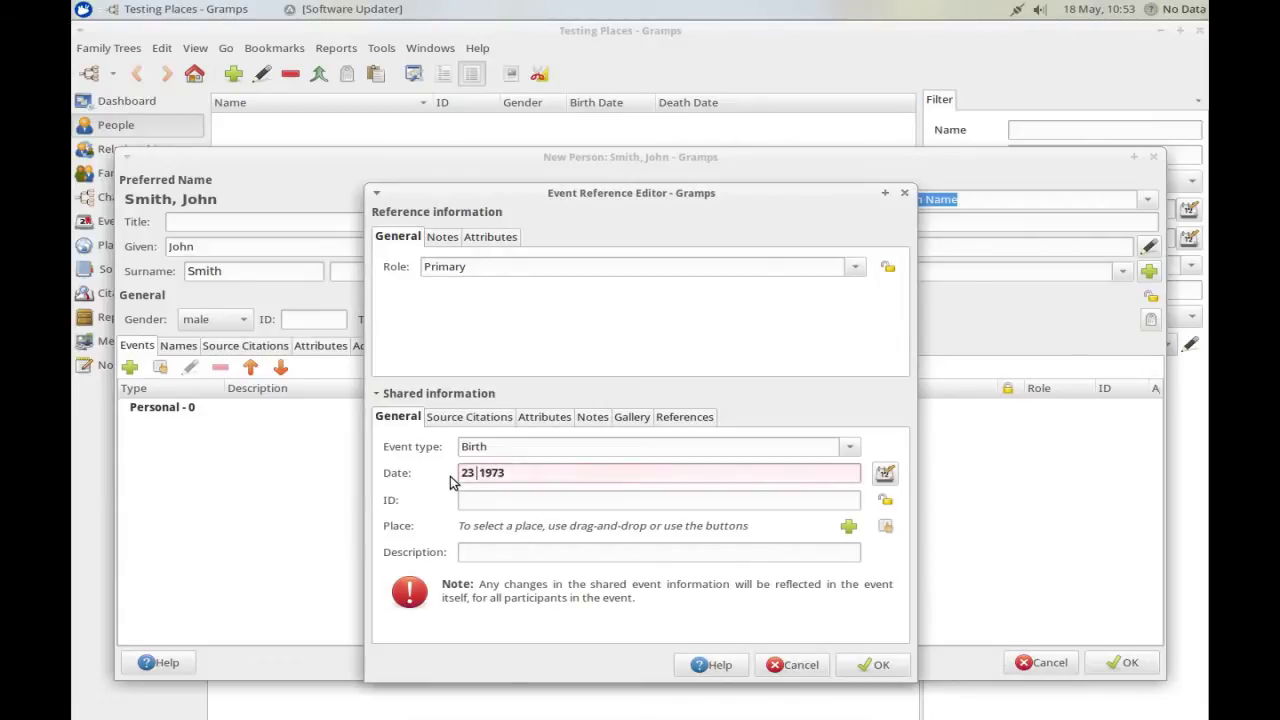
text(Sept)
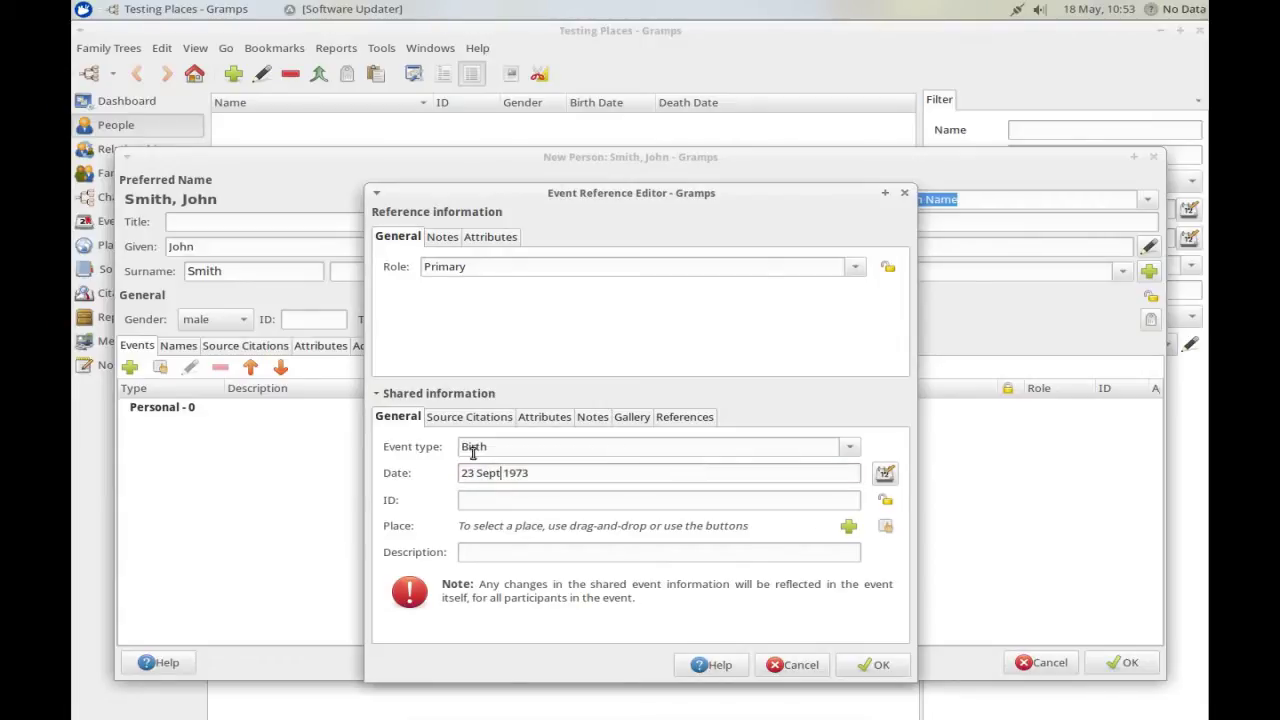
click(885, 526)
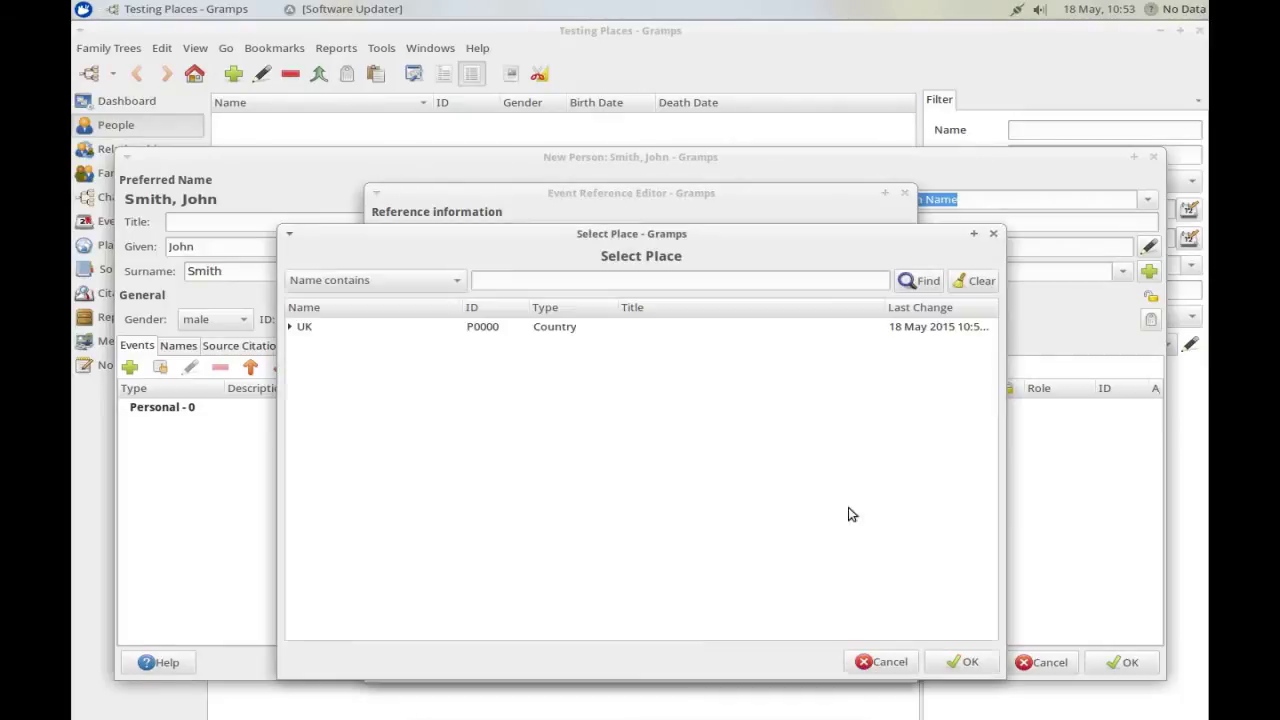
text(d)
key(BackSpace)
key(BackSpace)
text(do)
key(Return)
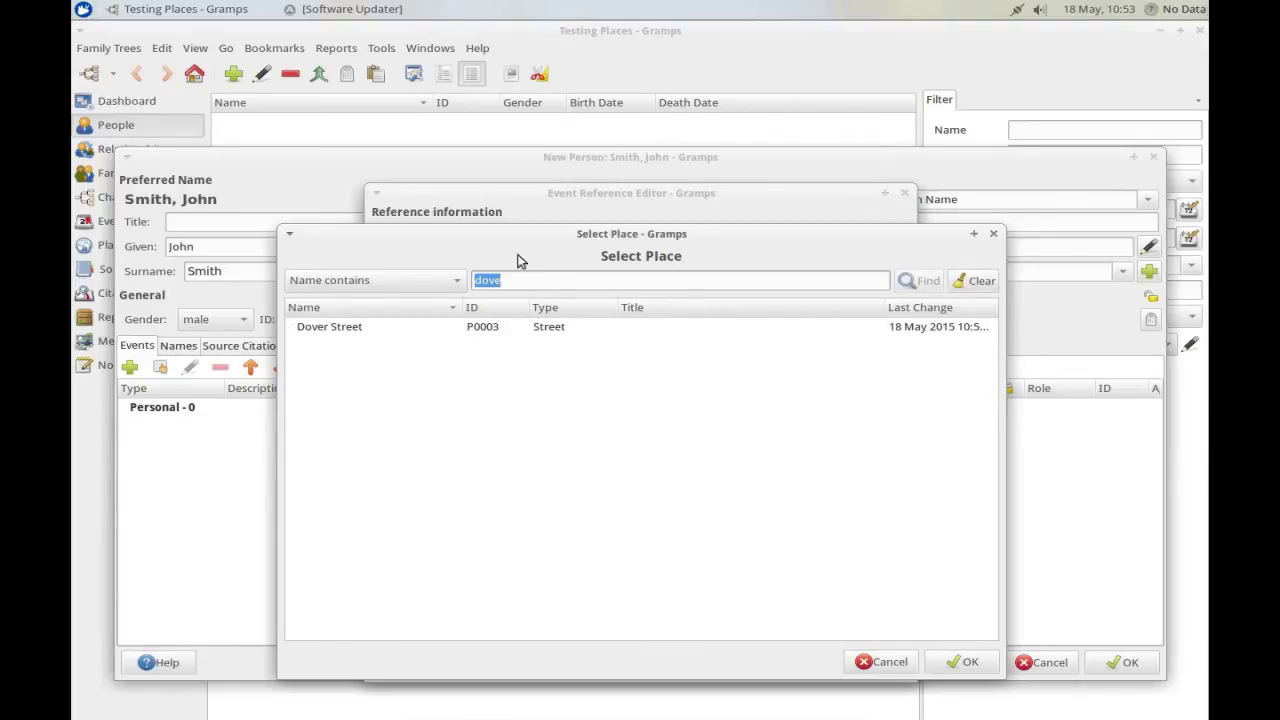
click(351, 328)
double_click(351, 328)
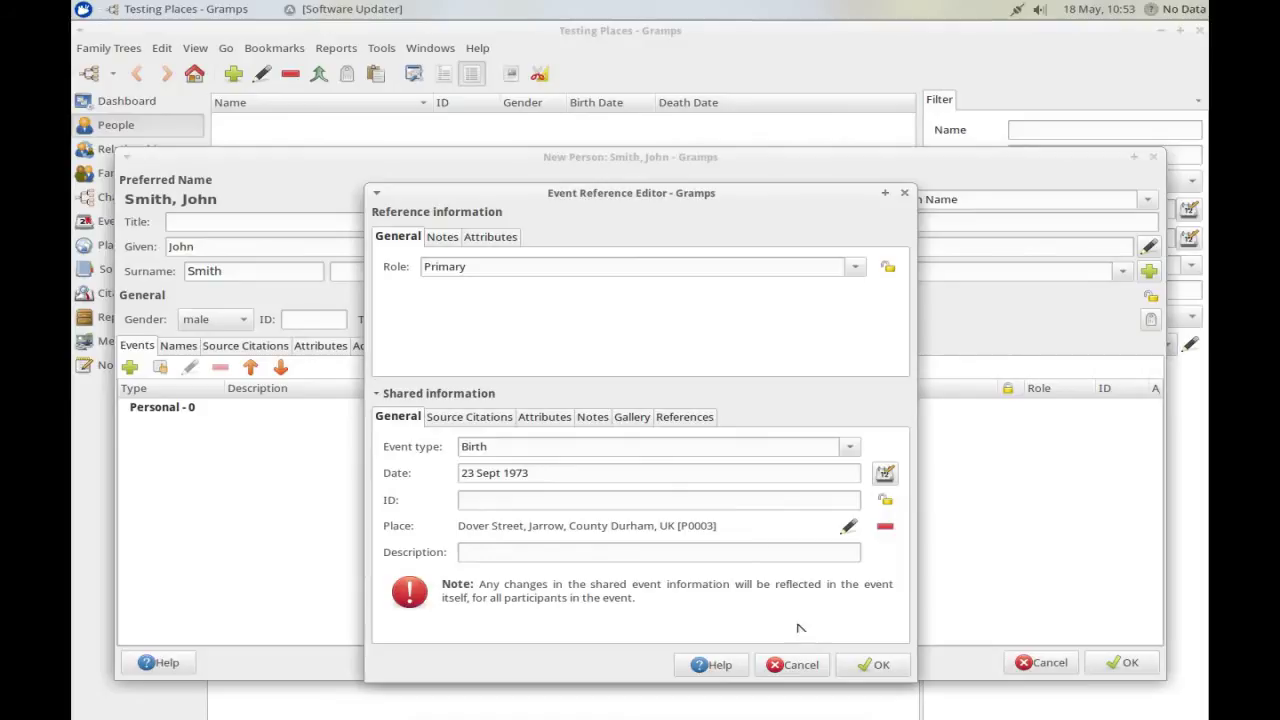
click(873, 666)
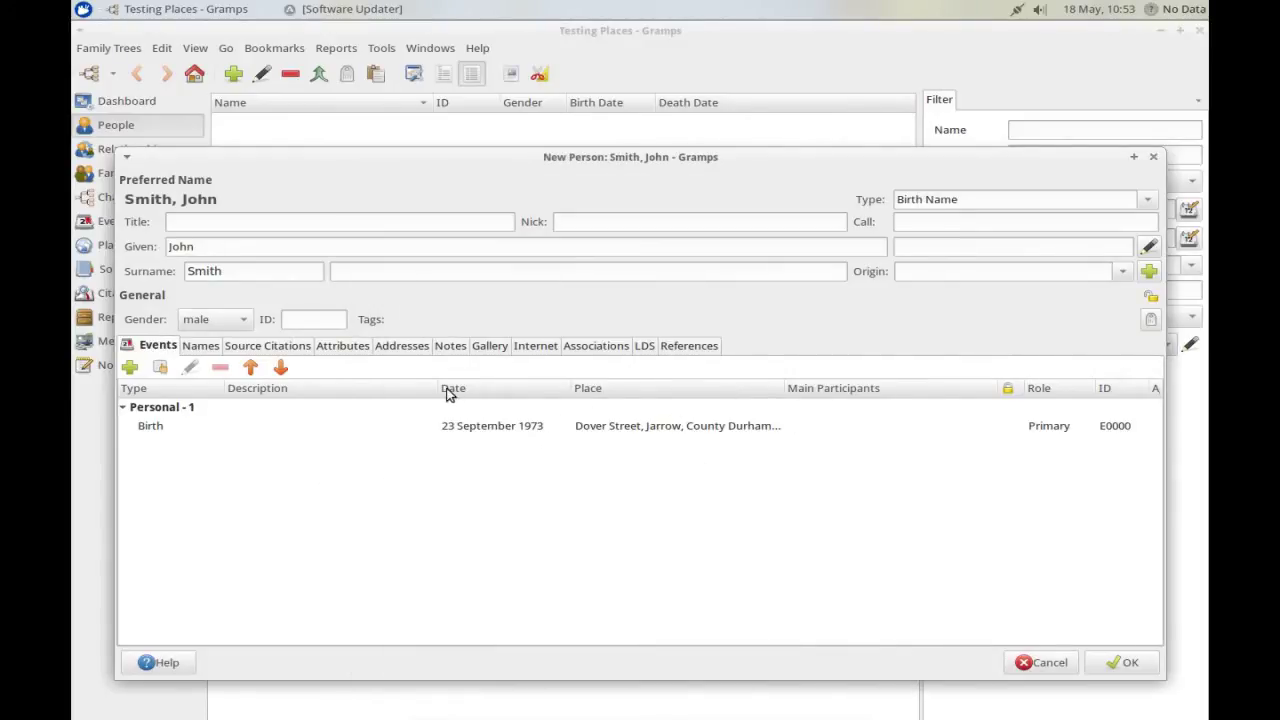
Widen the events Place column, save the person, and reopen his record from People
drag(440, 387, 418, 391)
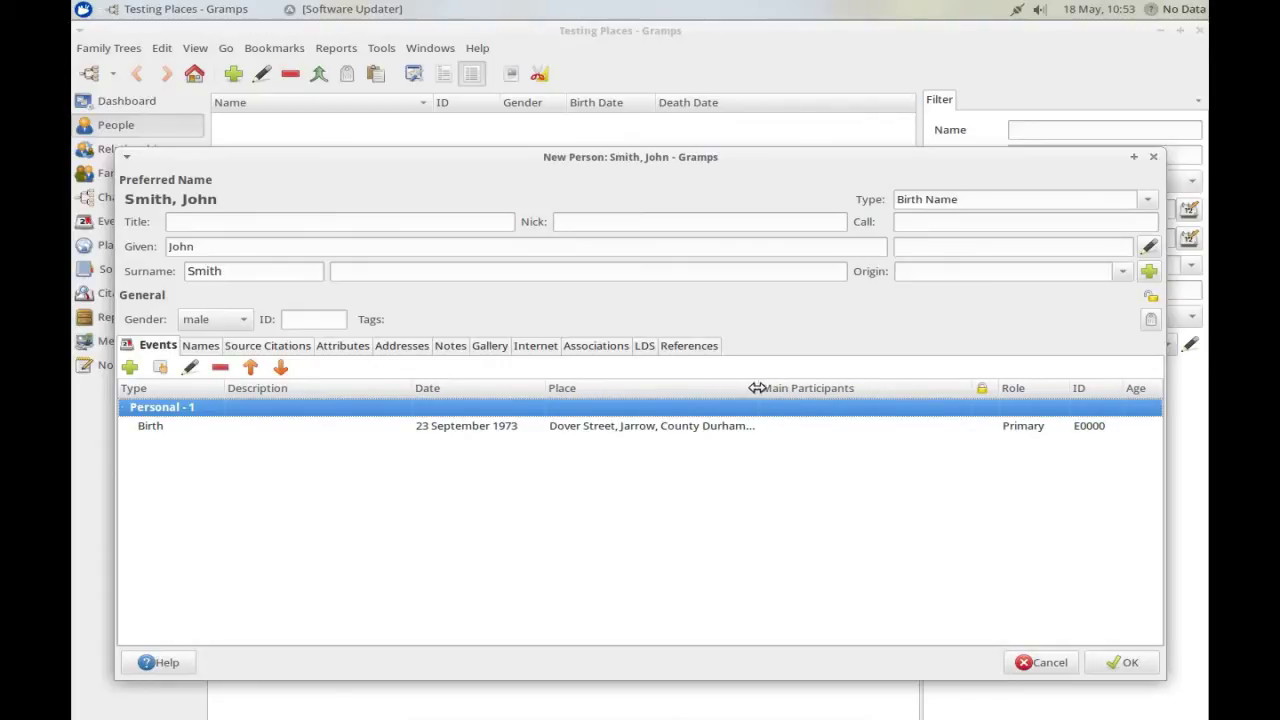
drag(760, 388, 828, 390)
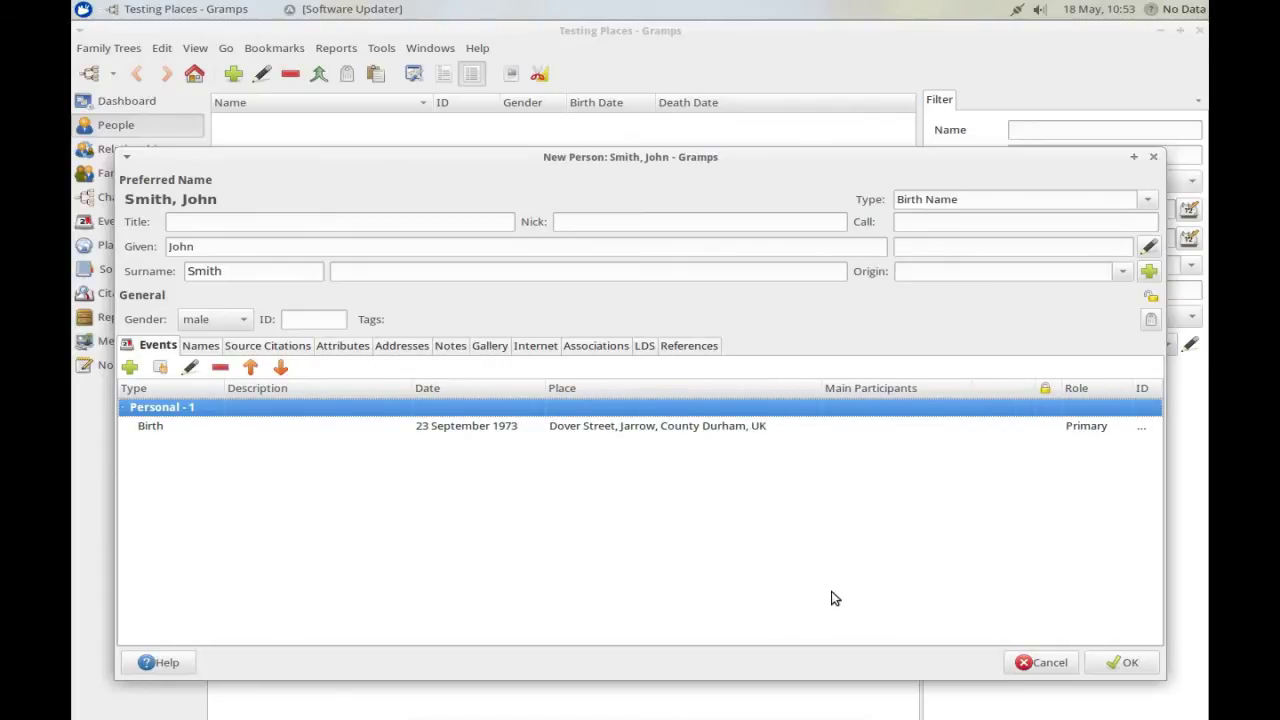
click(1130, 663)
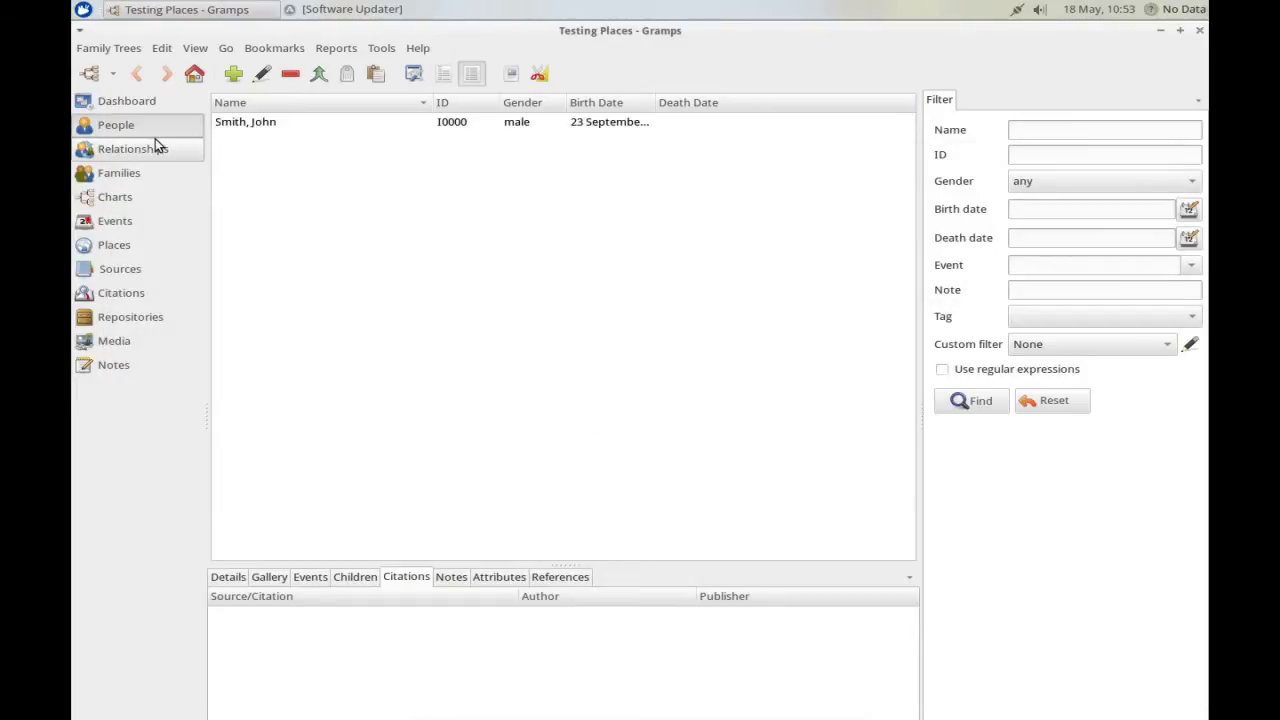
double_click(257, 122)
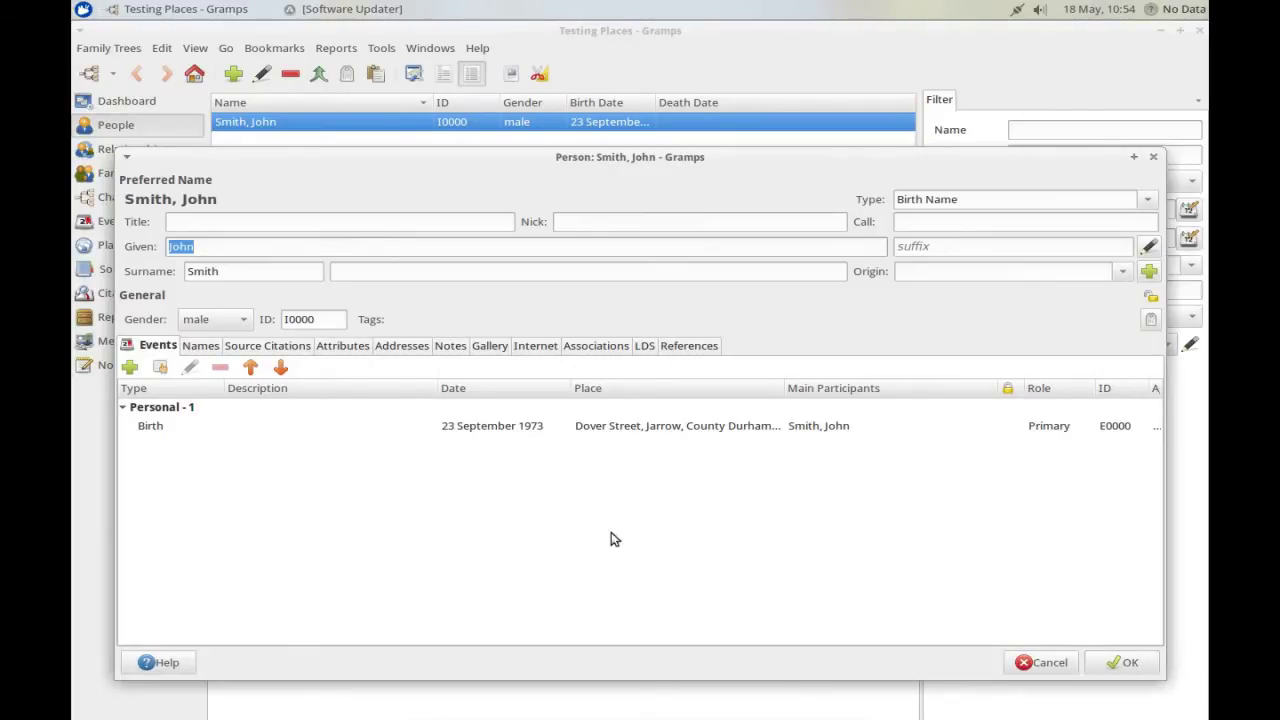
Add a Baptism event on 23 Feb 1974 at Jarrow and save the person
click(130, 367)
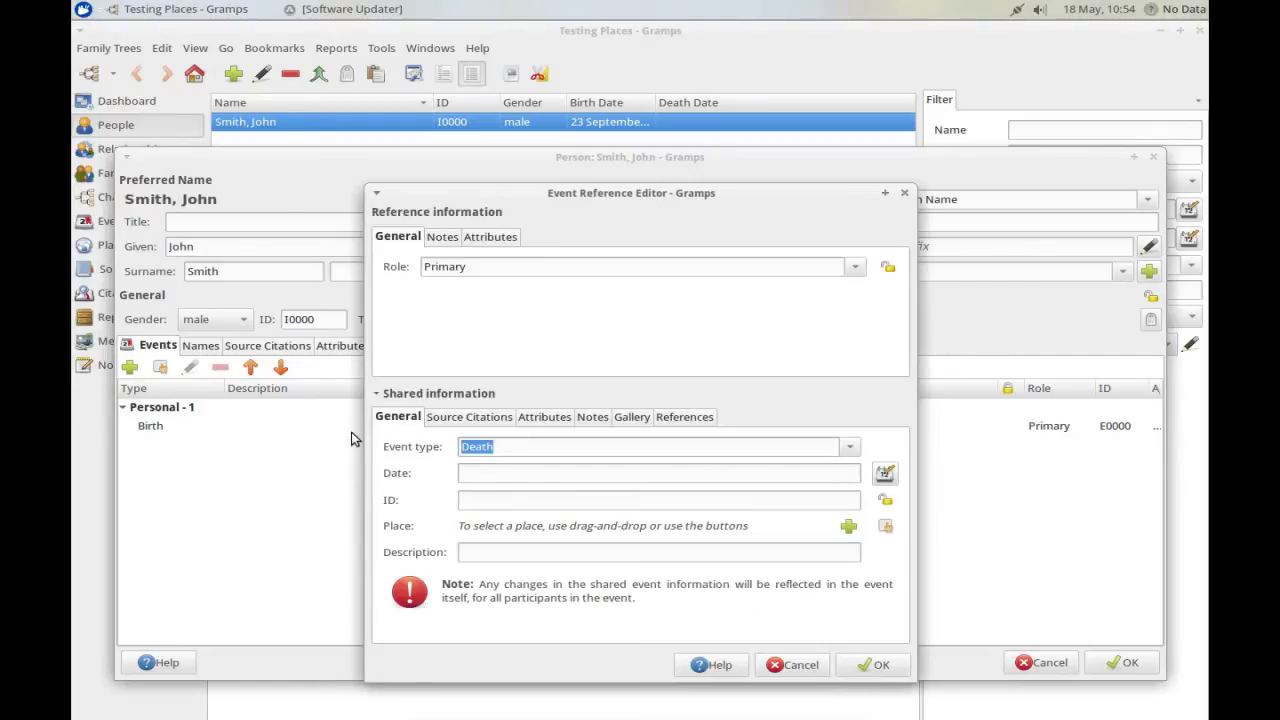
text(Bapt)
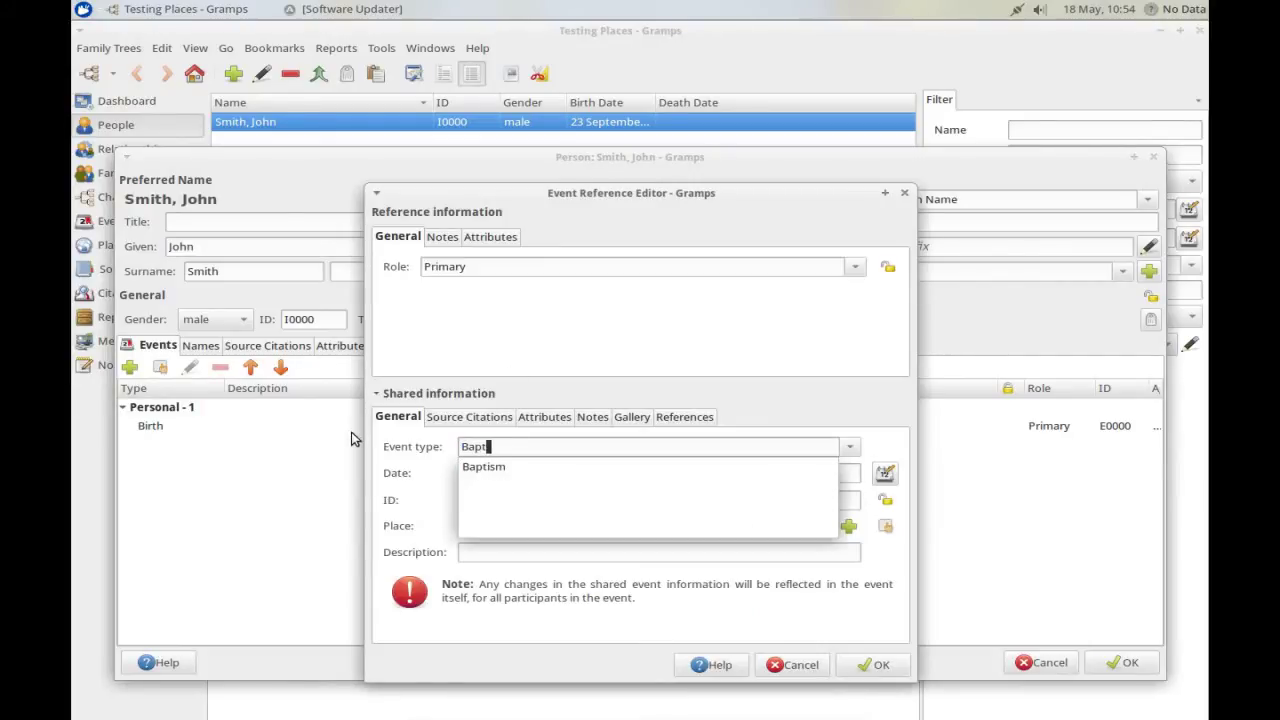
click(500, 466)
click(531, 472)
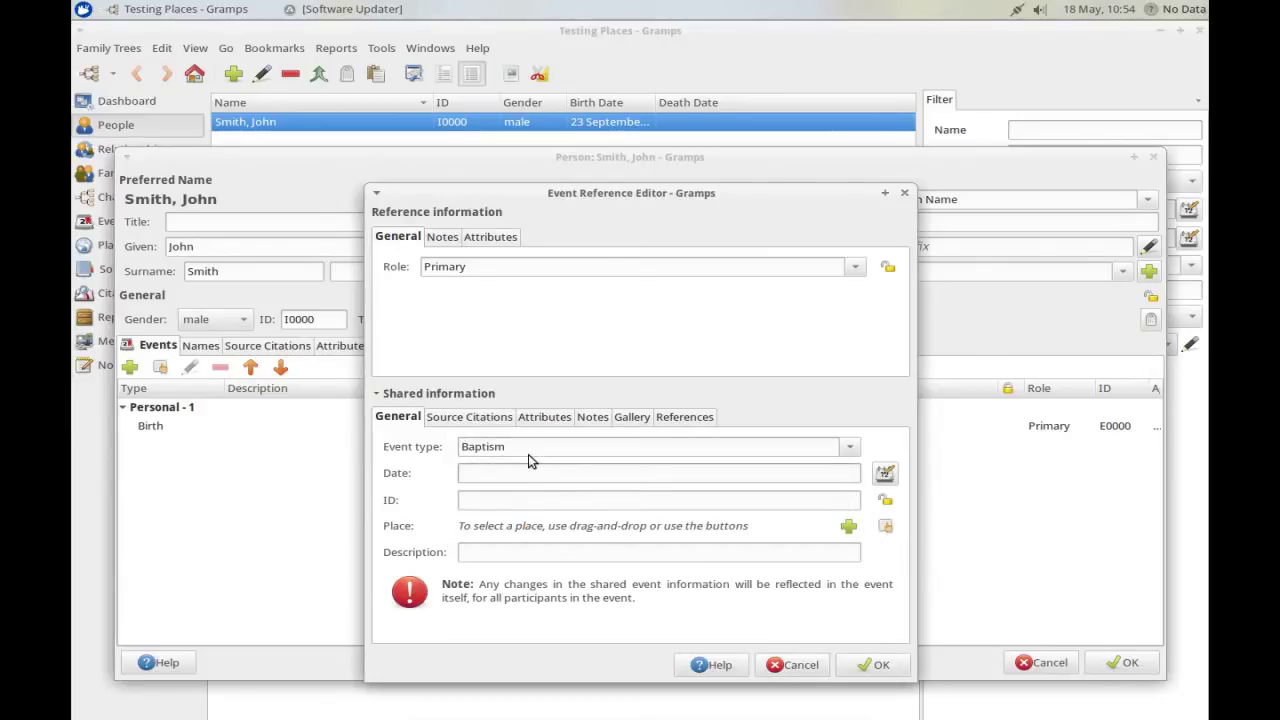
text(23 Feb 1974)
click(884, 528)
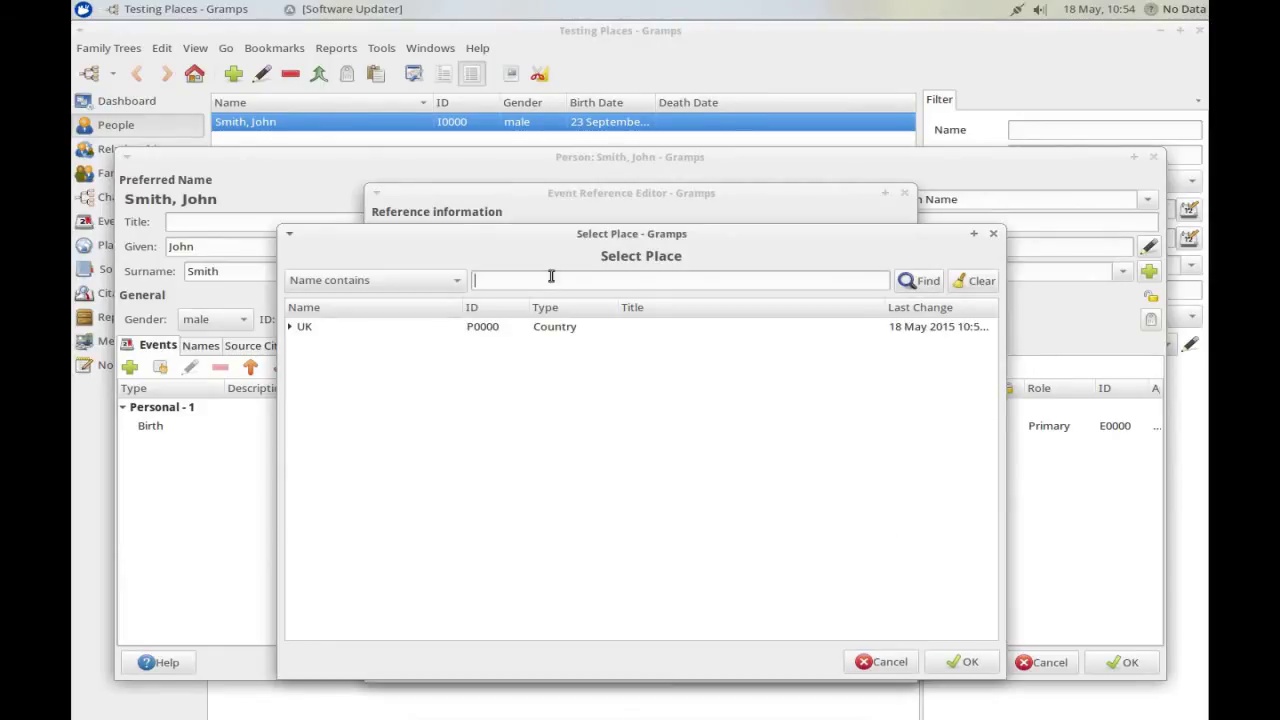
text(jarr)
key(Return)
double_click(320, 327)
click(872, 664)
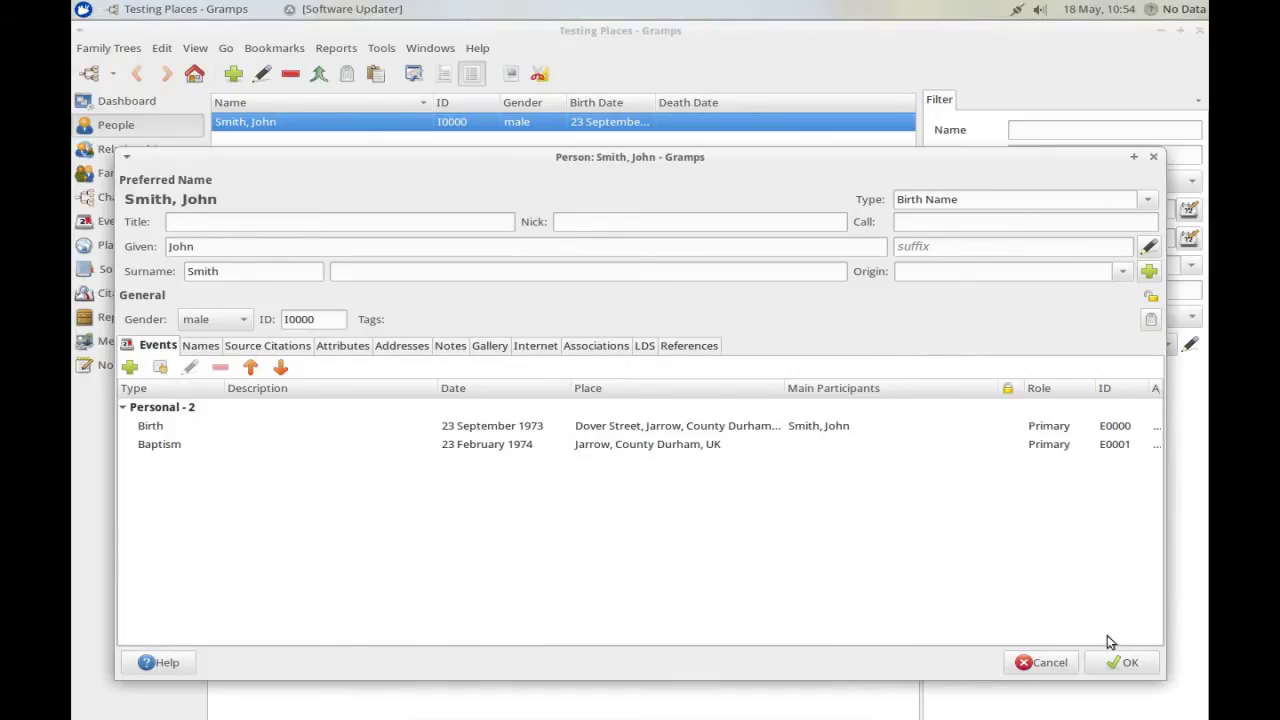
click(1141, 663)
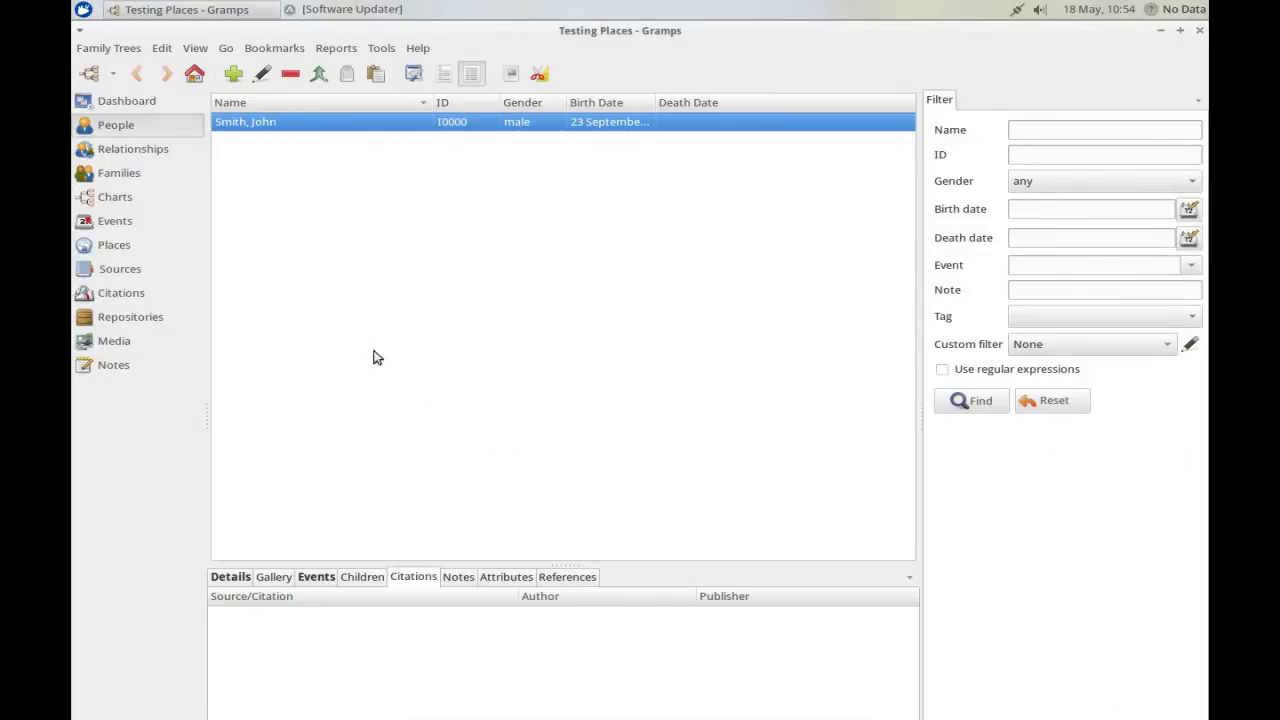
In Places, add Tyne & Wear as a County with UK selected
click(95, 250)
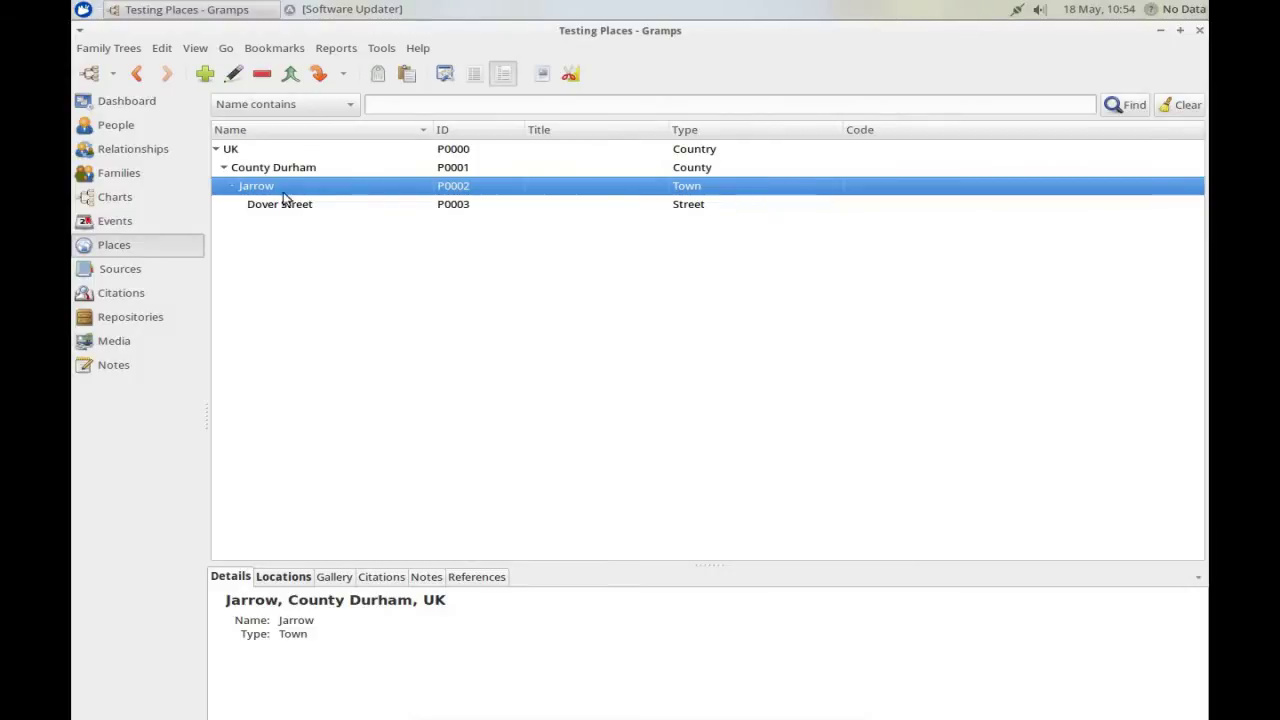
click(238, 152)
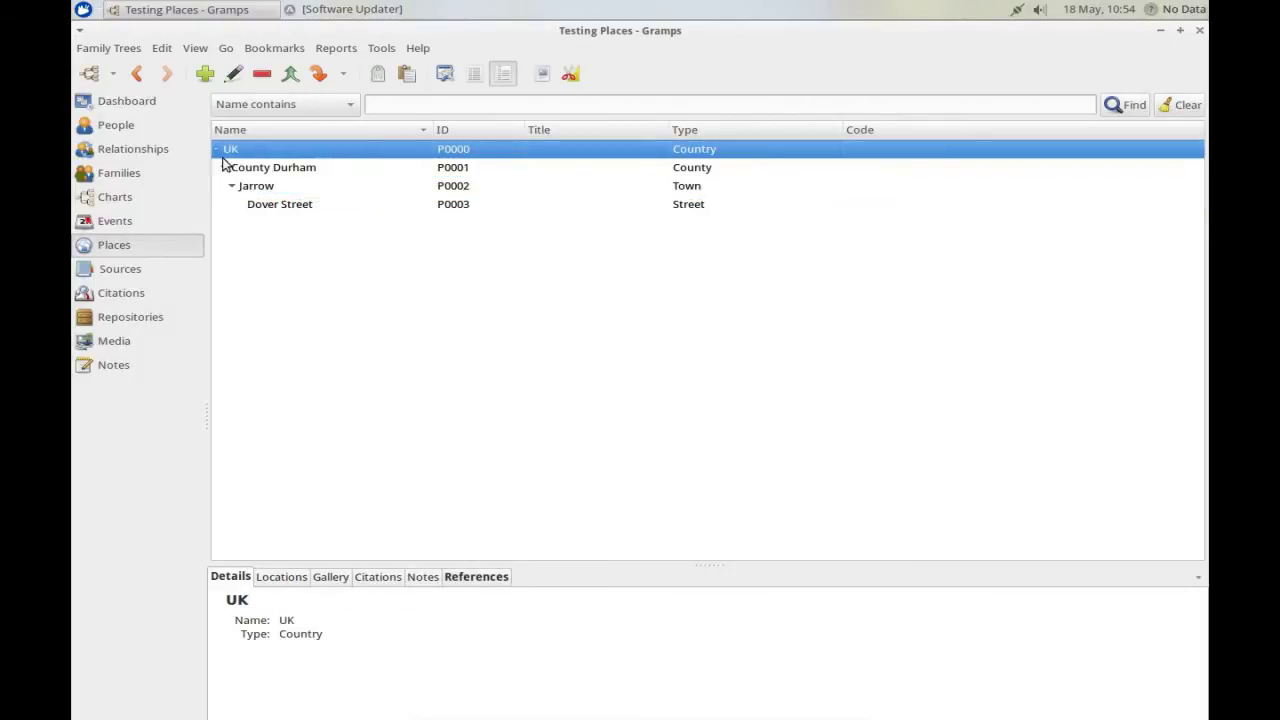
click(205, 74)
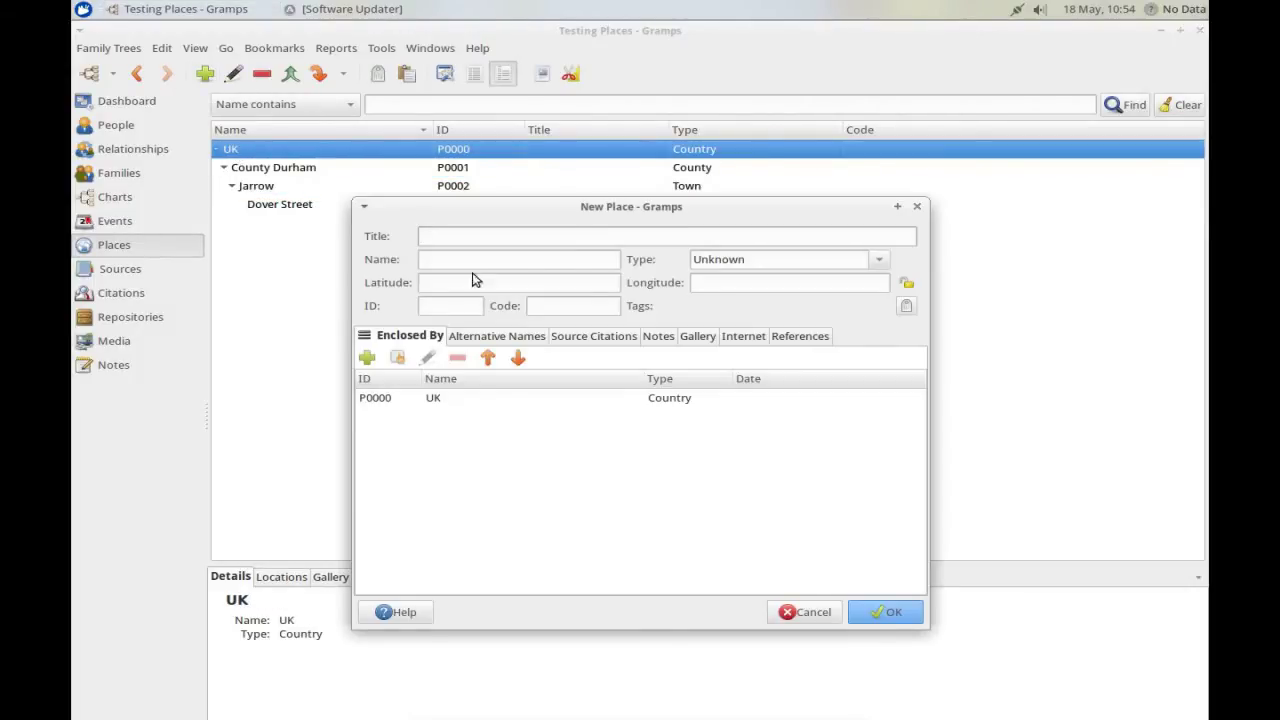
click(463, 260)
text(Tyu)
text(ne & Wear)
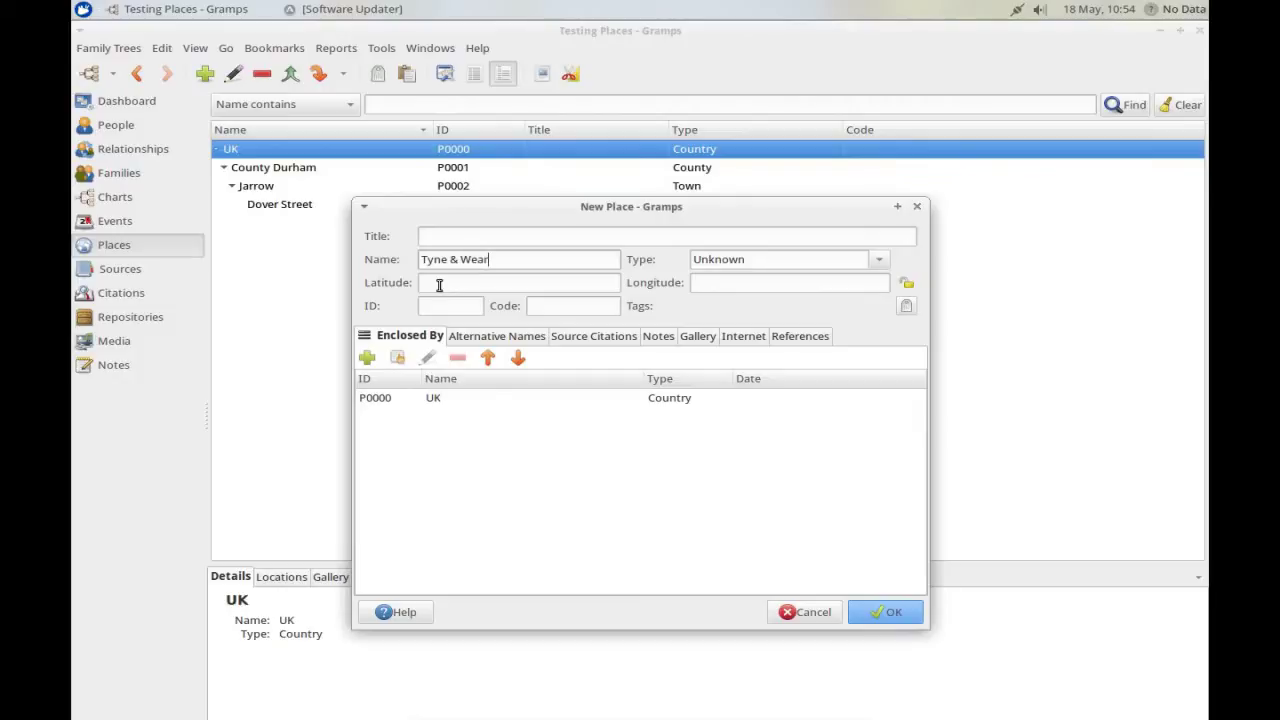
key(Tab)
text(c)
key(Down)
key(Down)
key(Return)
click(888, 616)
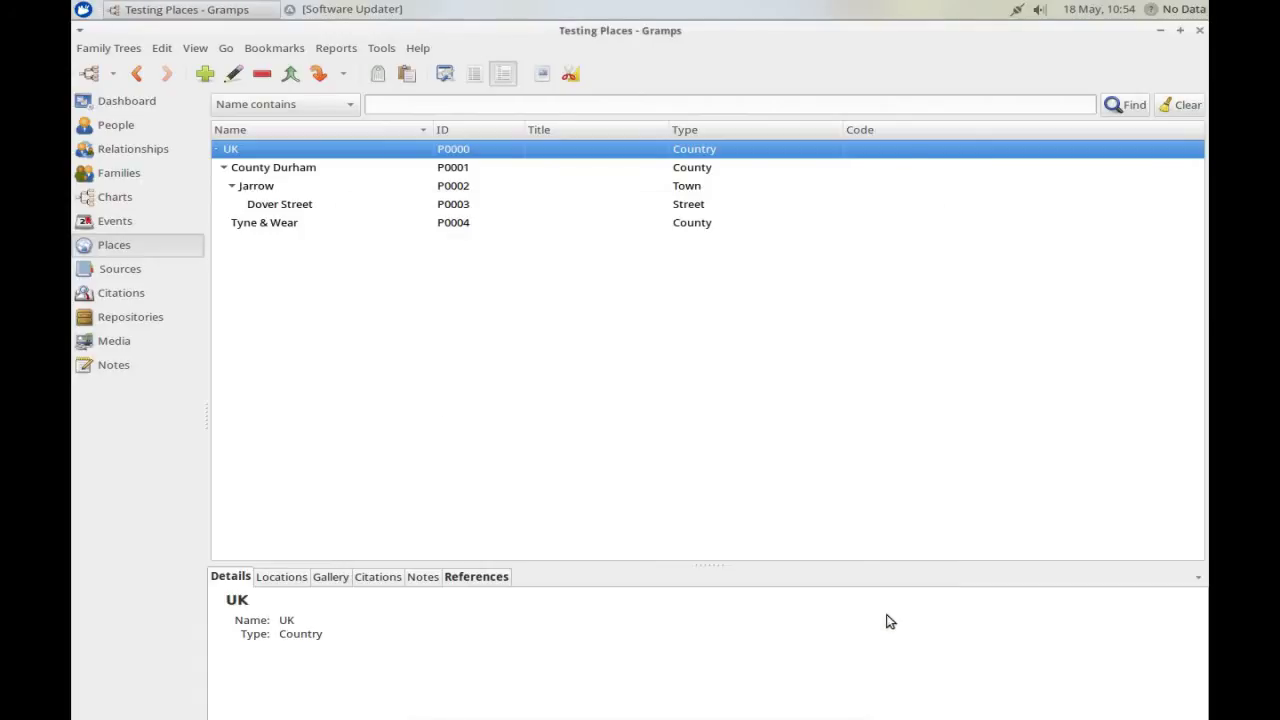
Open Jarrow's place editor and add Tyne & Wear as a second enclosing place
click(263, 190)
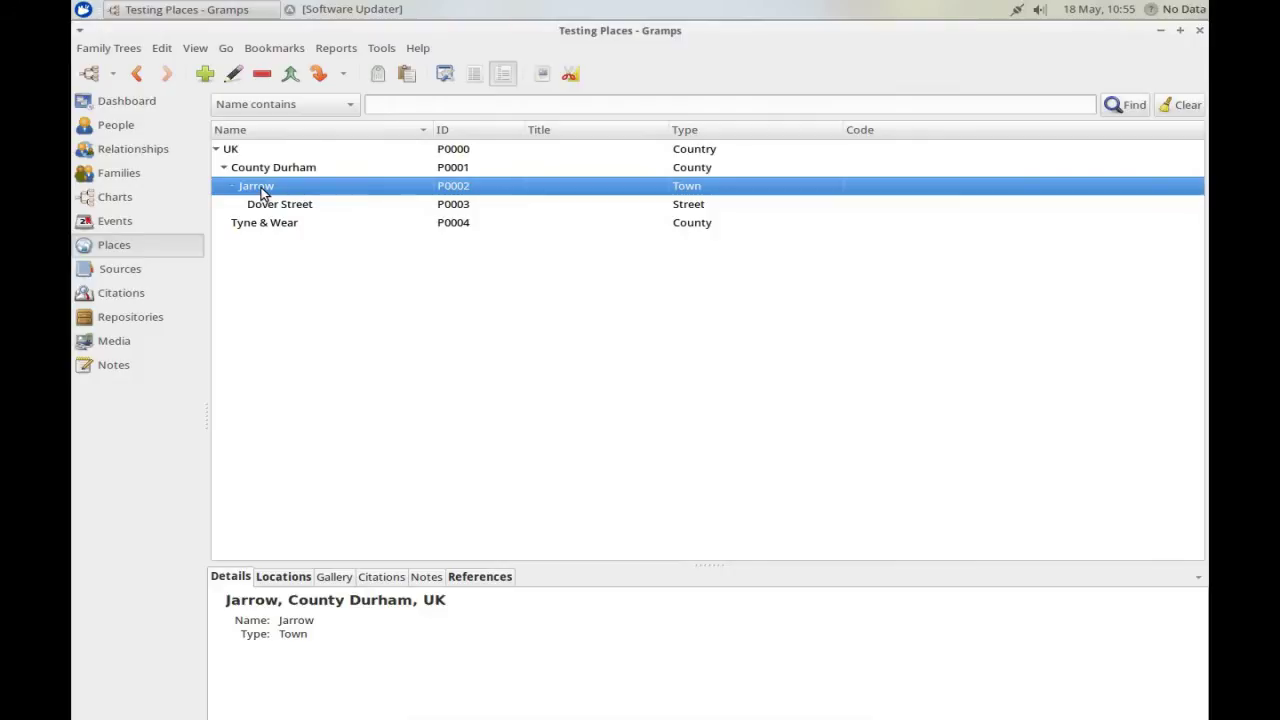
double_click(263, 190)
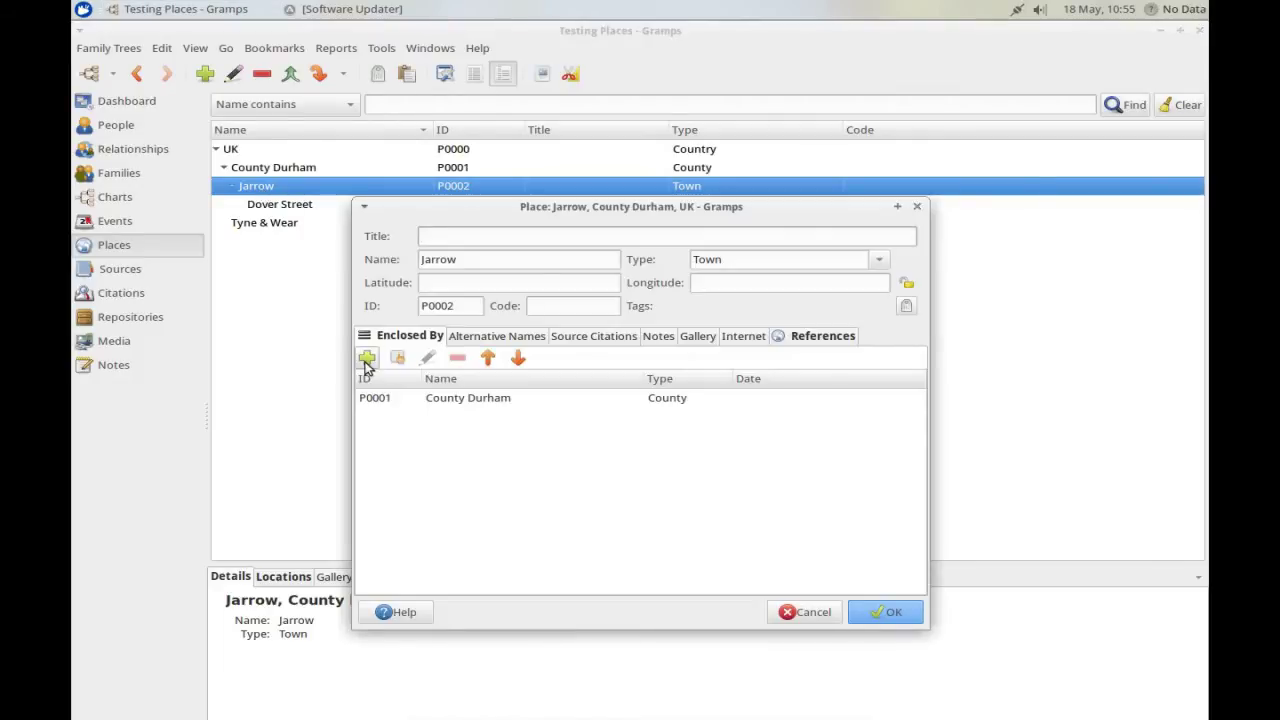
click(400, 360)
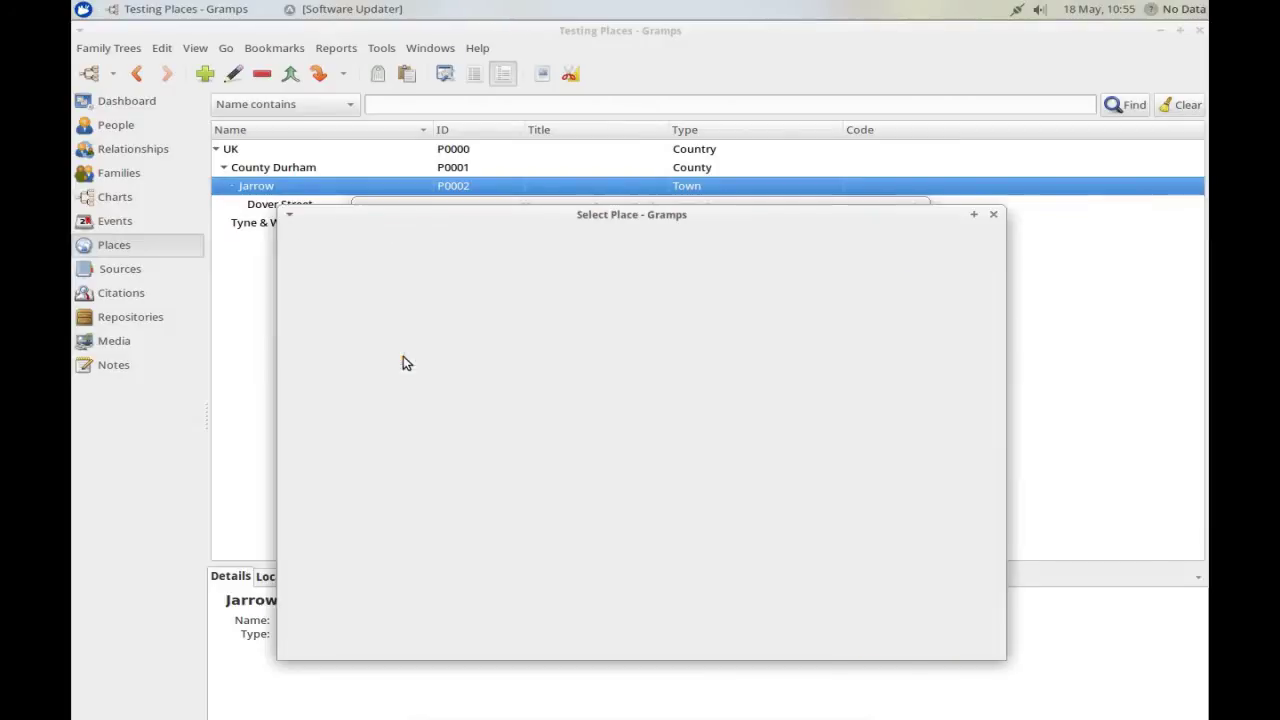
click(290, 308)
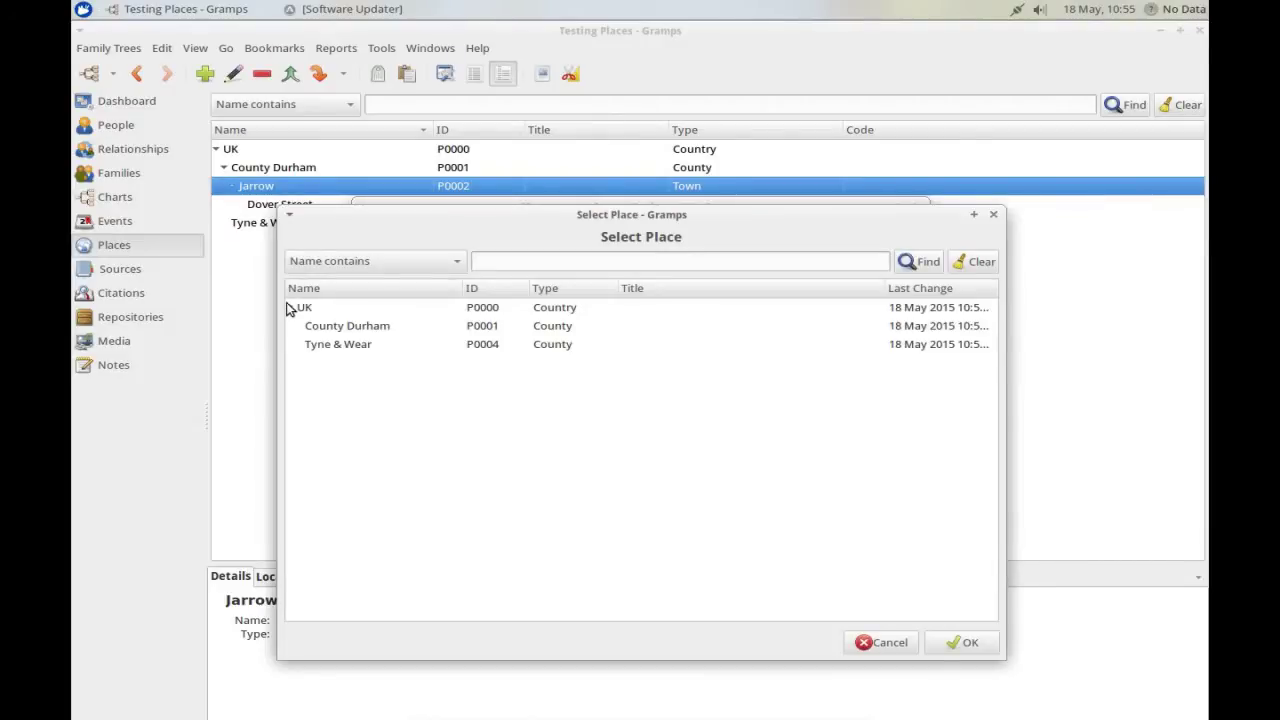
double_click(323, 346)
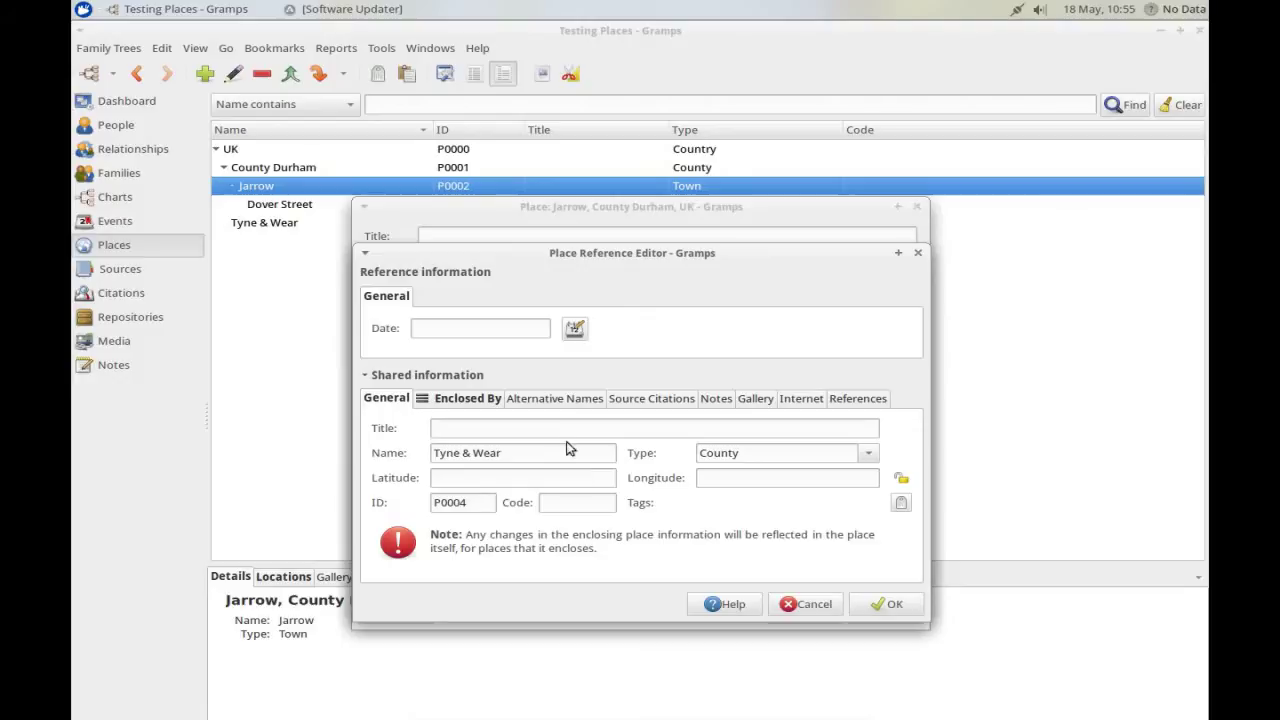
click(886, 603)
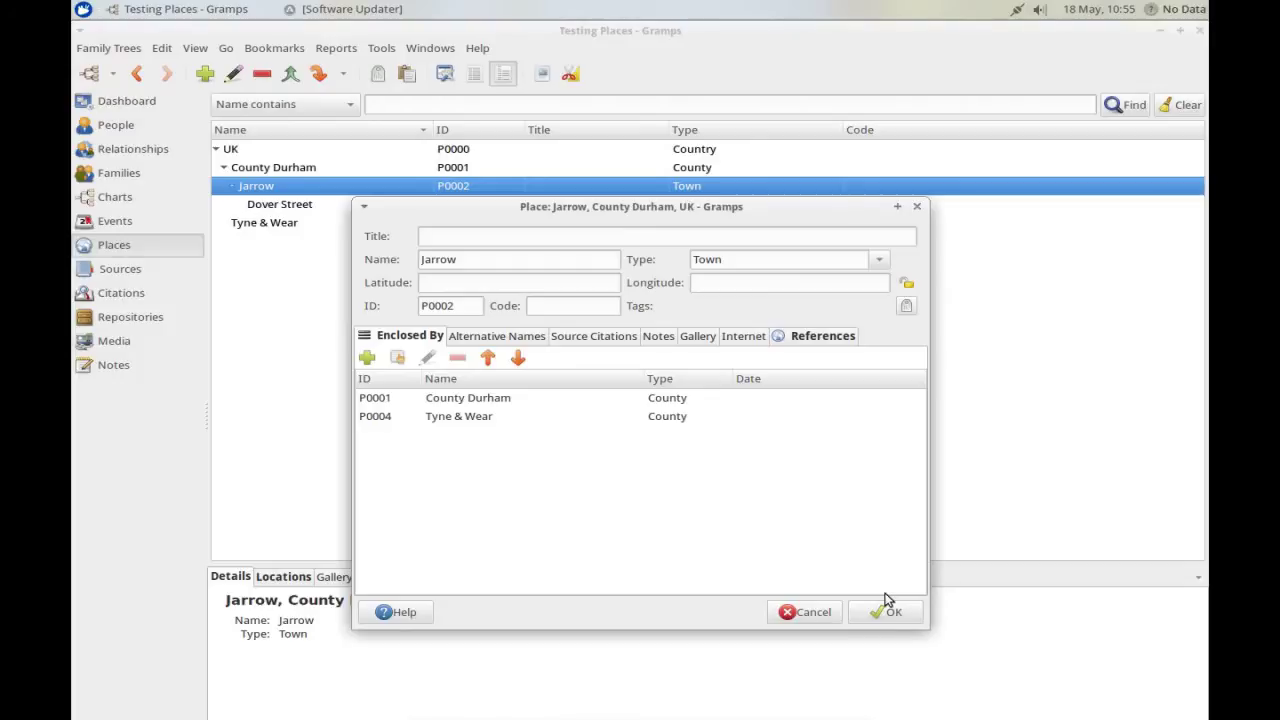
Date Jarrow's County Durham enclosure 'before 1 Jan 1974'
double_click(469, 400)
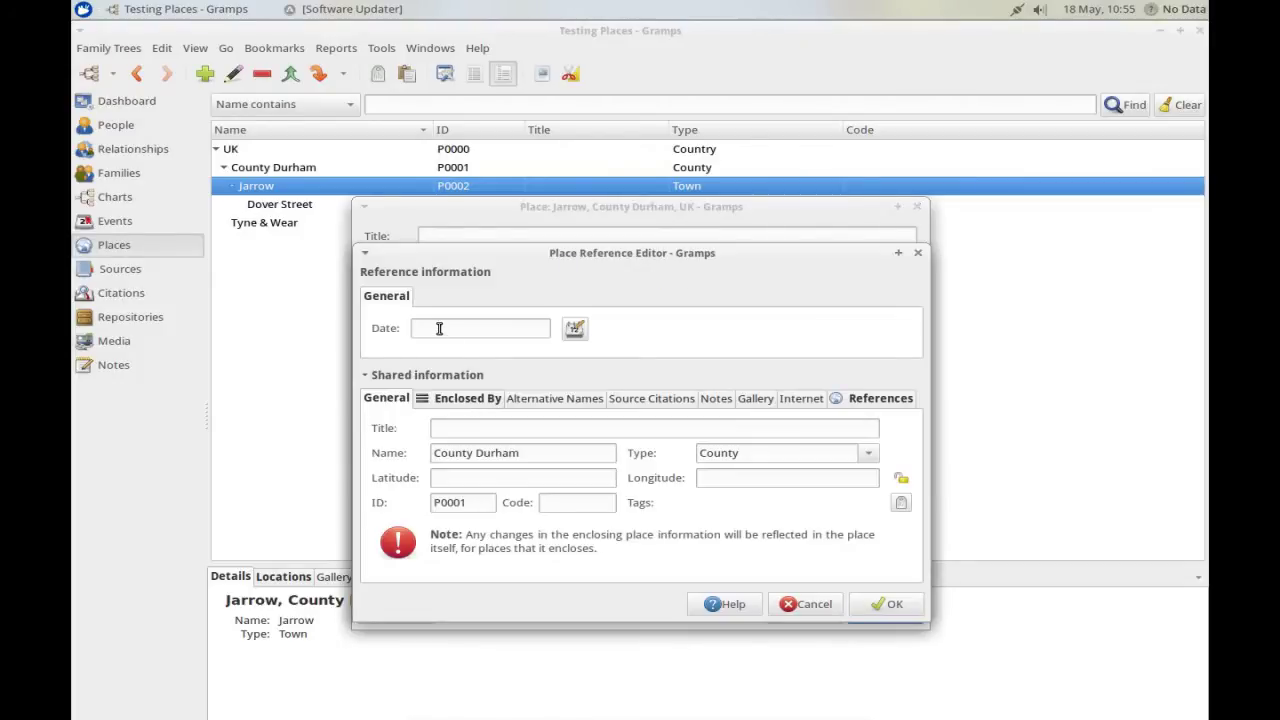
click(439, 328)
text(before 1st Jan 1974)
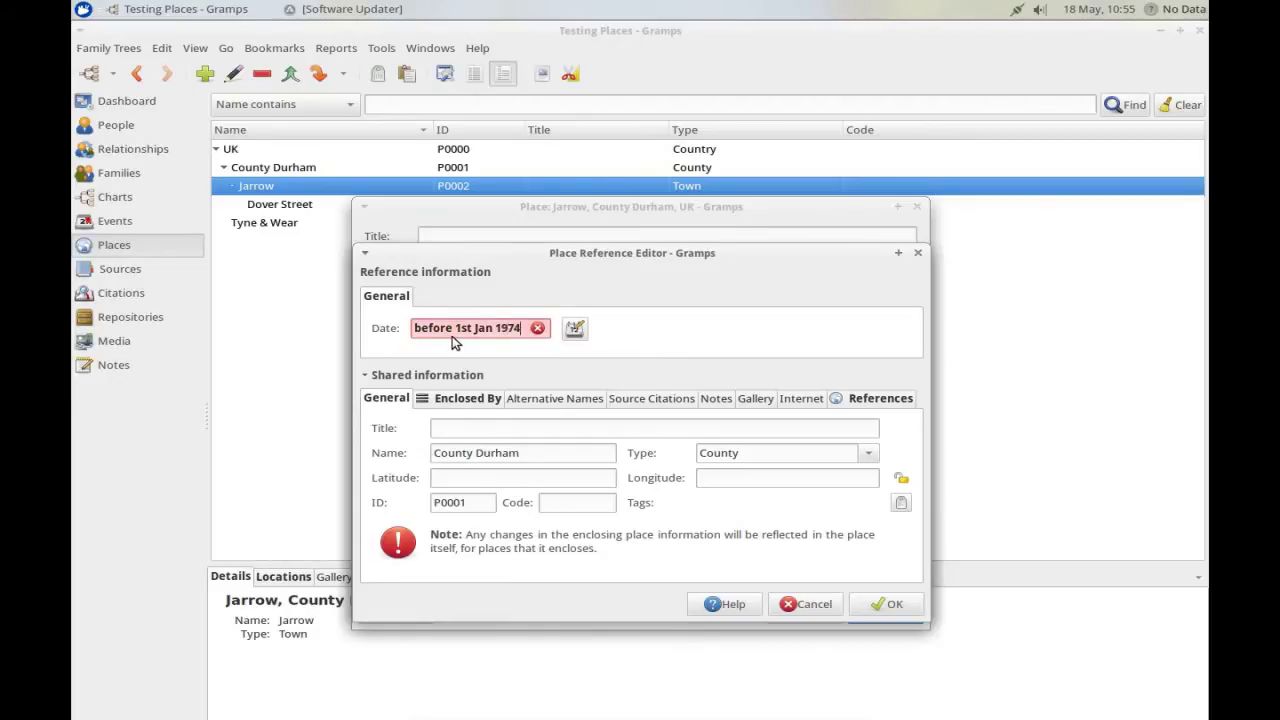
click(476, 328)
key(BackSpace)
key(BackSpace)
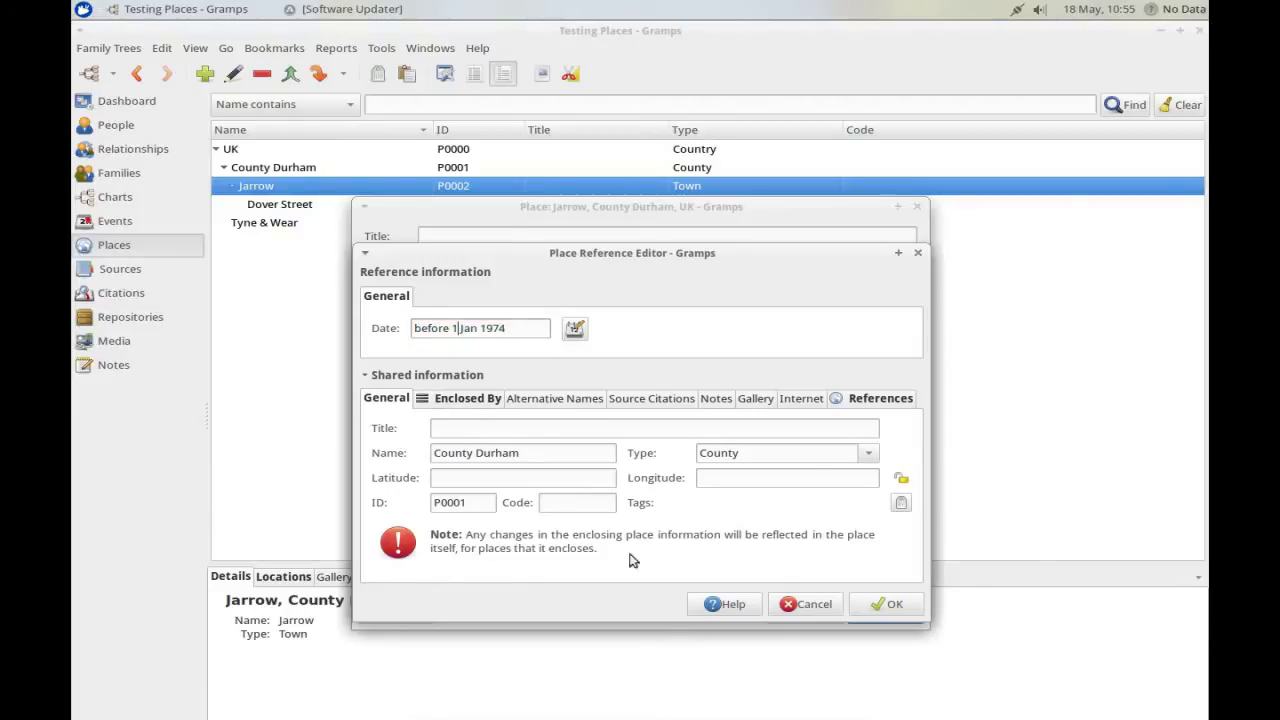
click(884, 606)
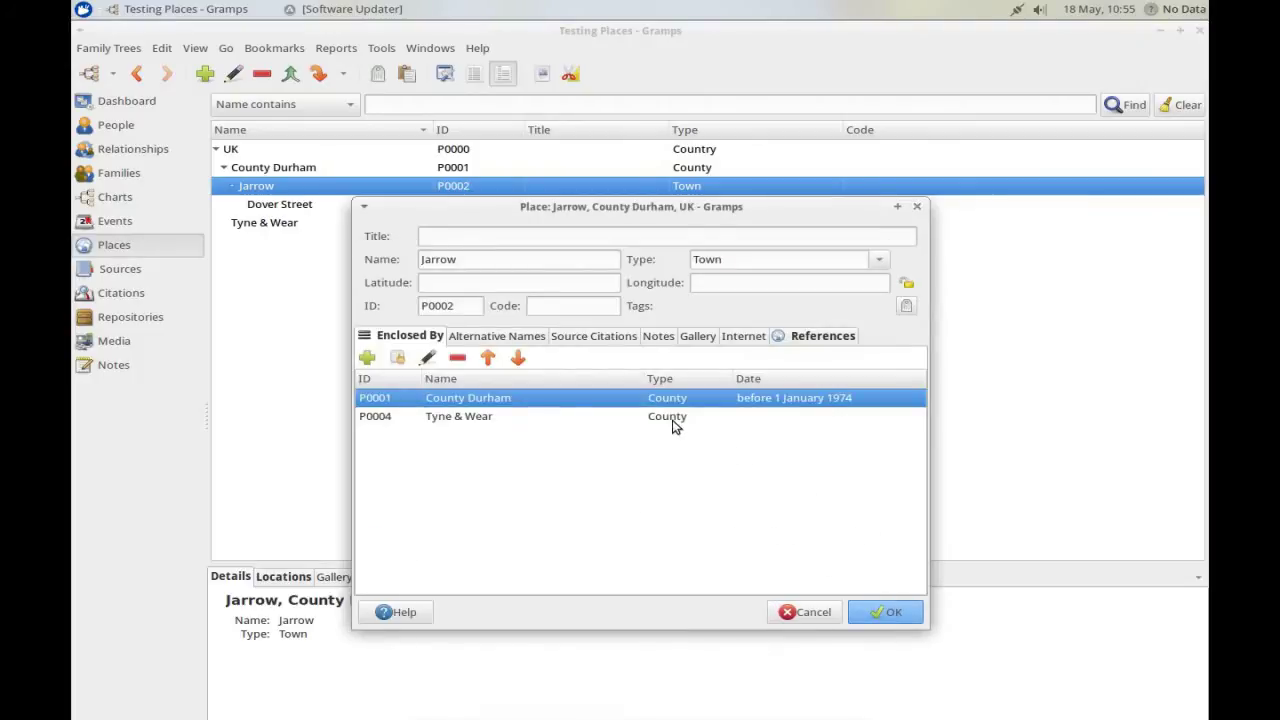
Date Jarrow's Tyne & Wear enclosure 'after 31 DEC 1973' and save Jarrow
double_click(673, 420)
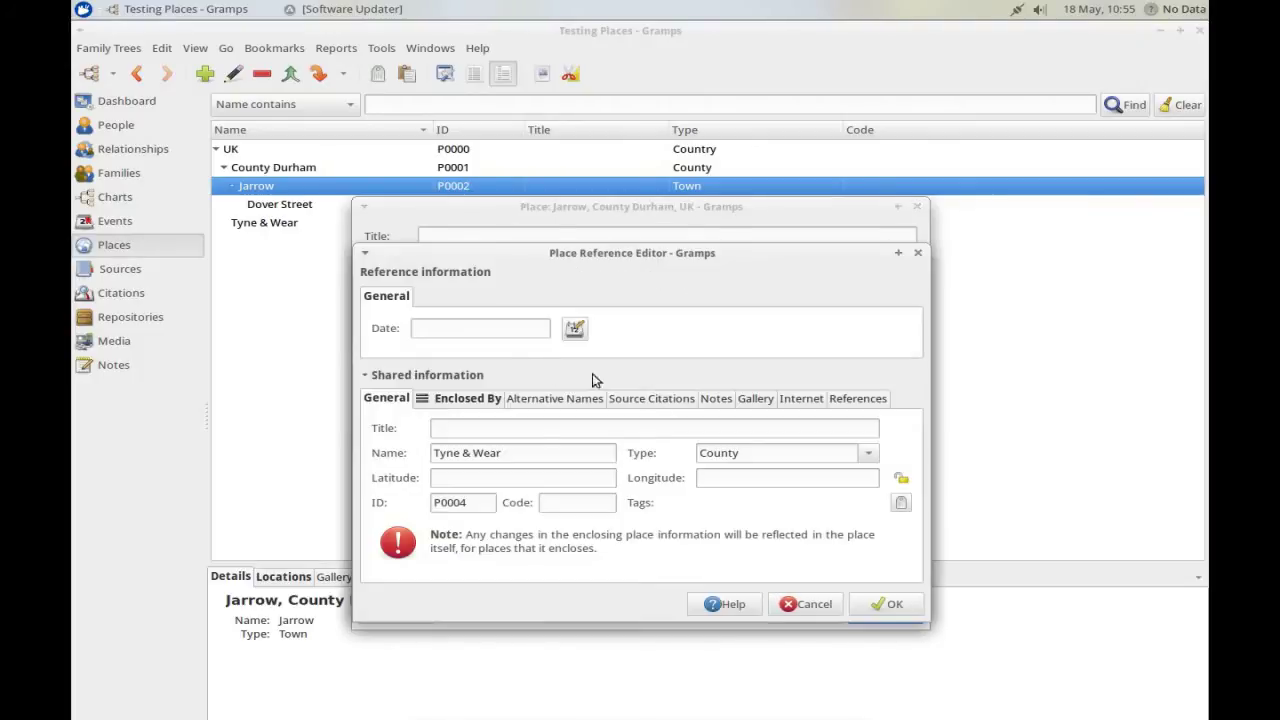
text(after 31 )
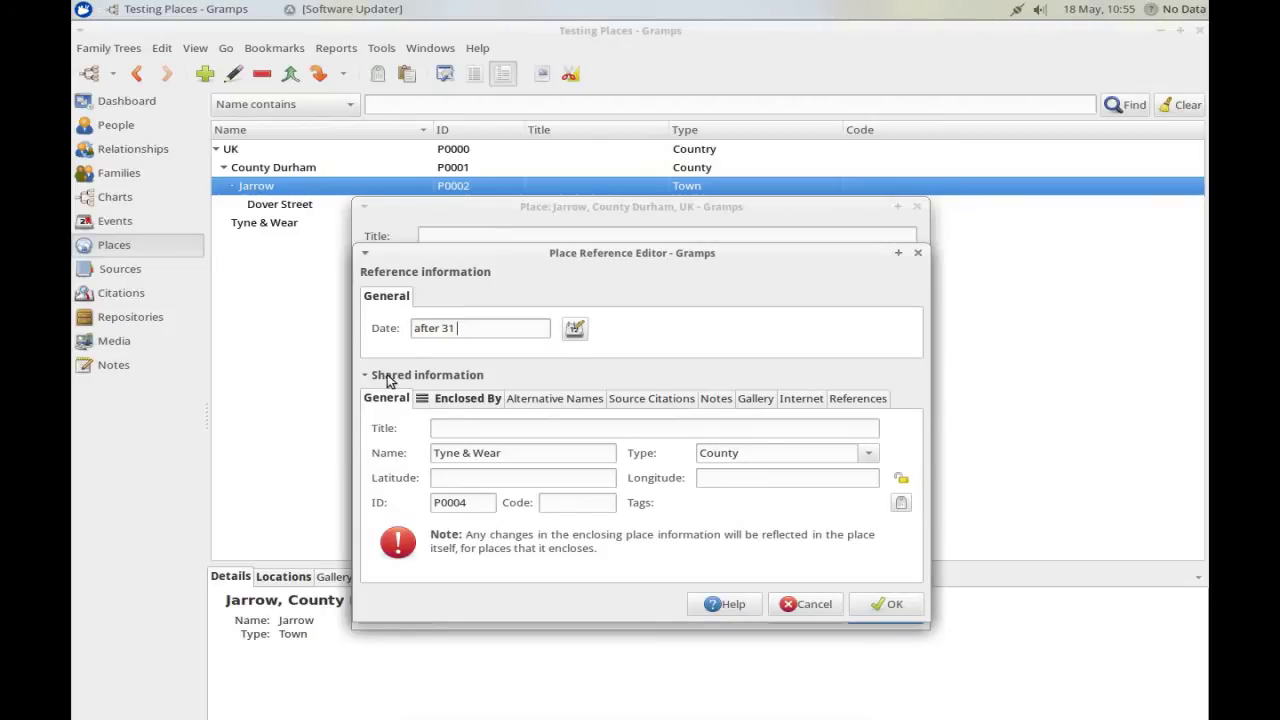
text(DEC)
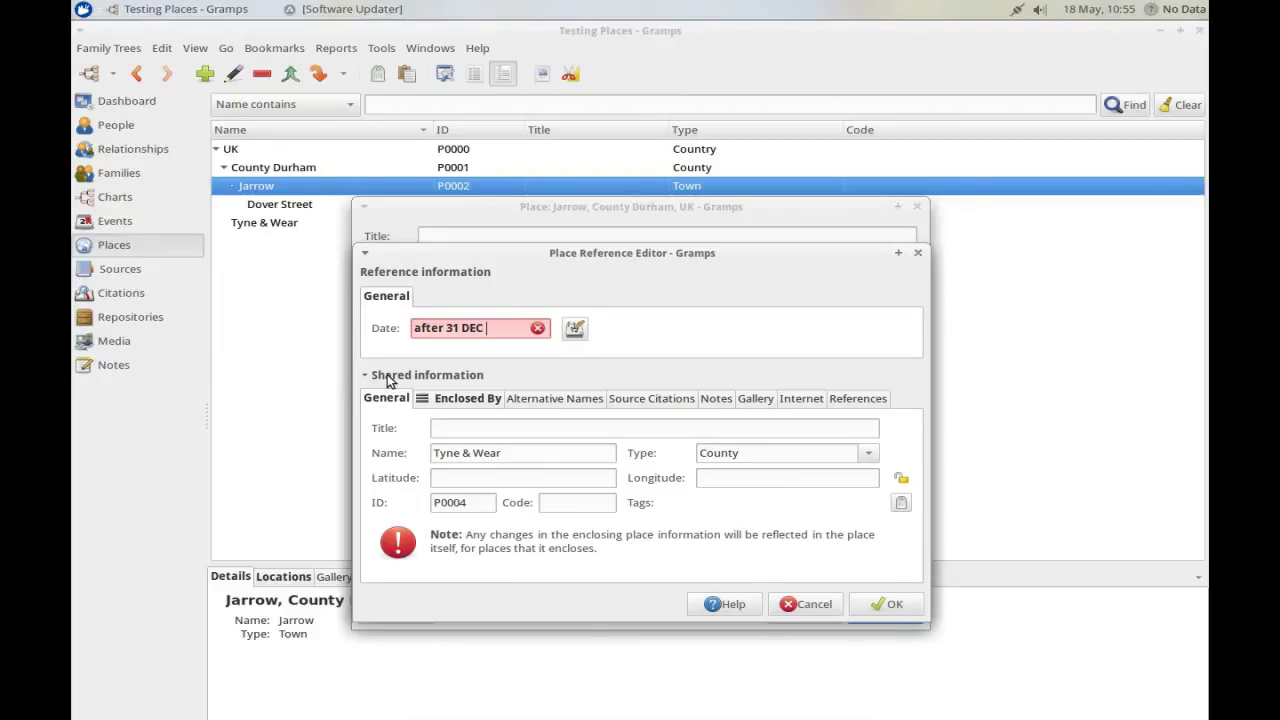
text( 1973)
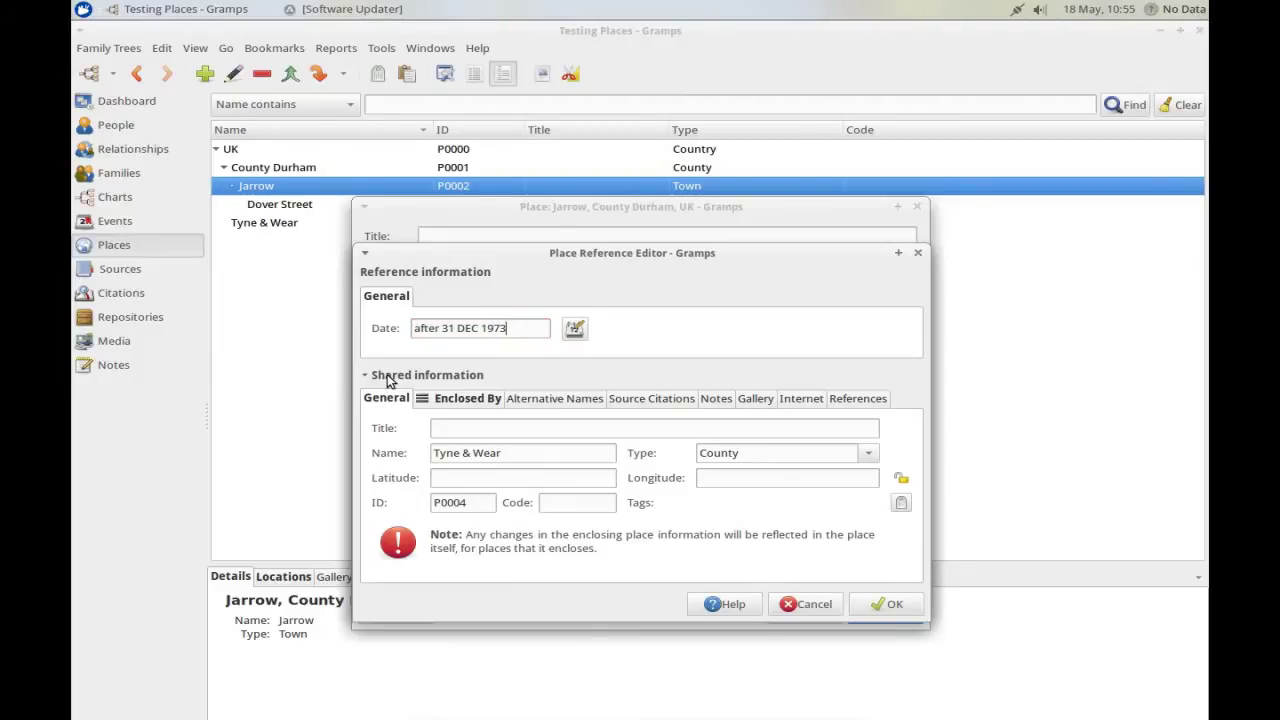
click(880, 605)
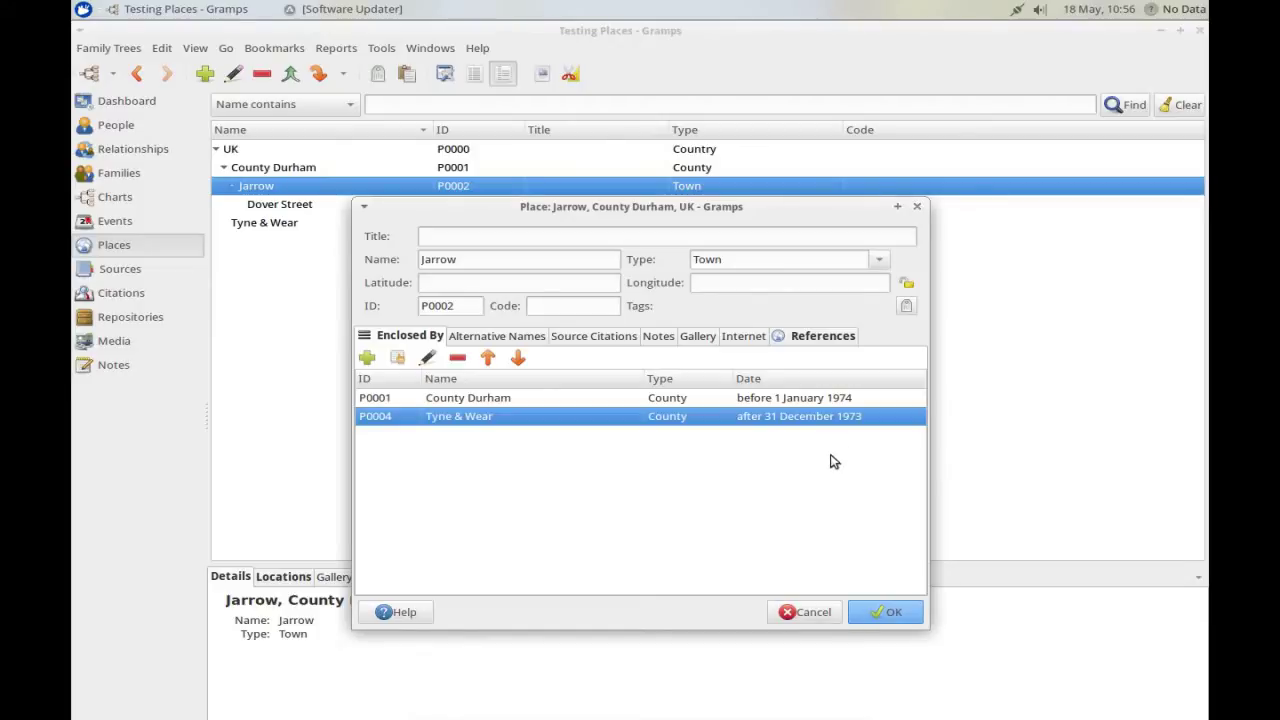
click(885, 609)
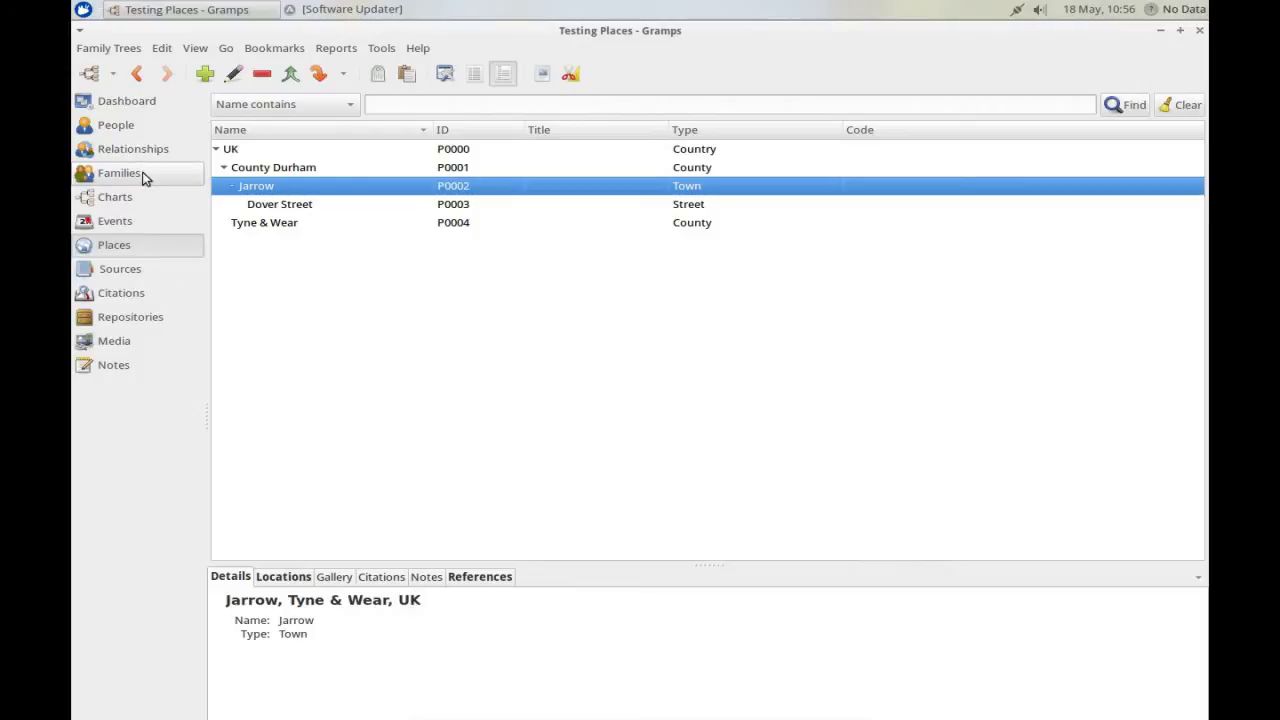
Check person I0000's events: 1973 birth in County Durham, 1974 baptism in Tyne & Wear
click(110, 133)
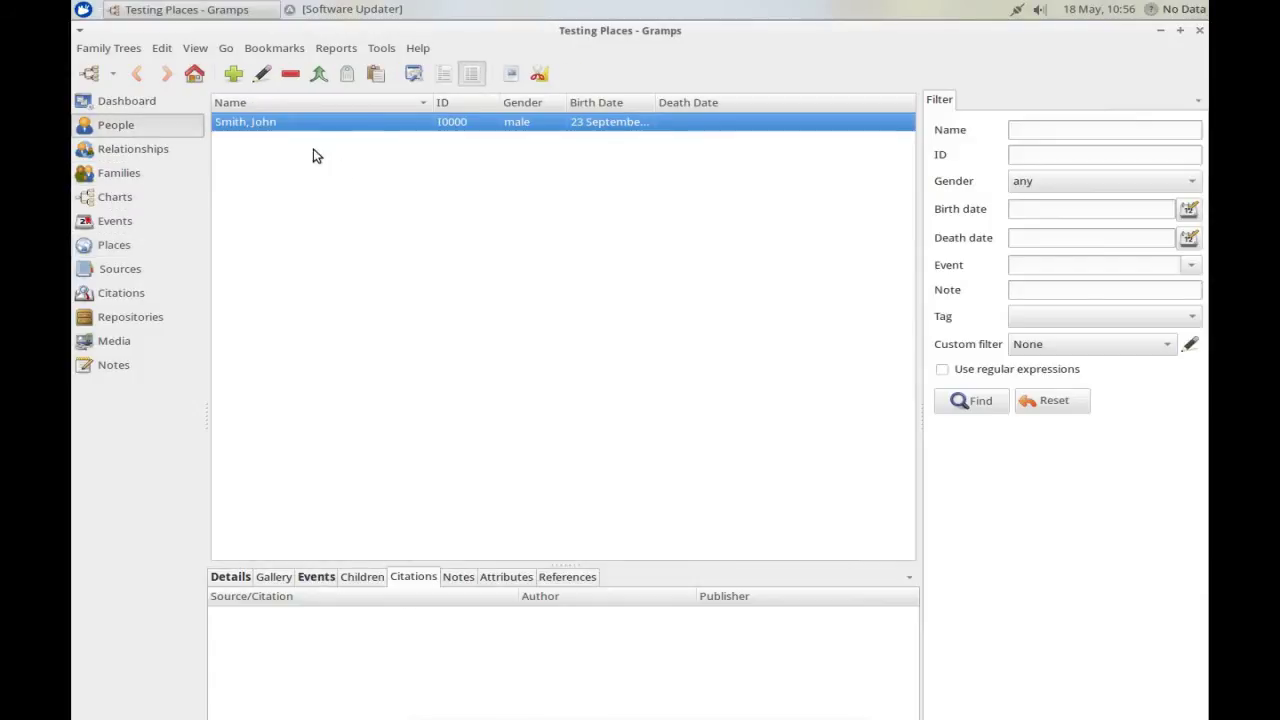
double_click(278, 134)
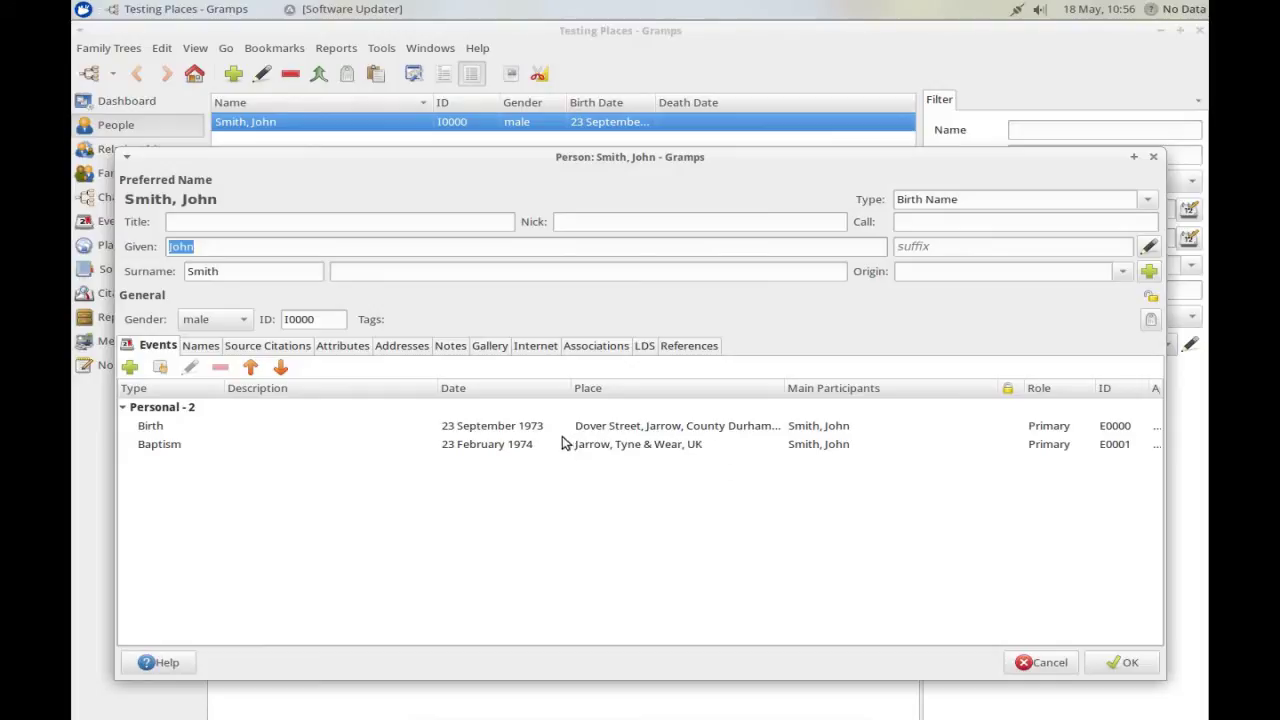
click(787, 407)
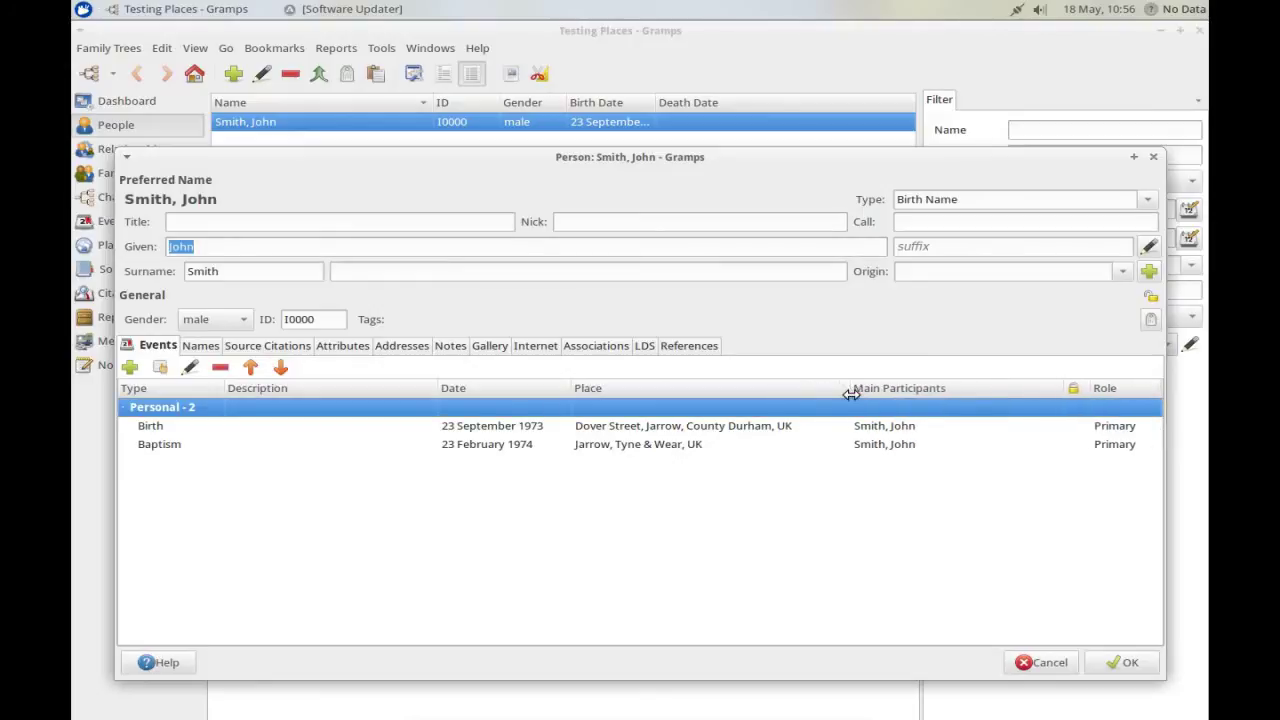
drag(850, 394, 875, 398)
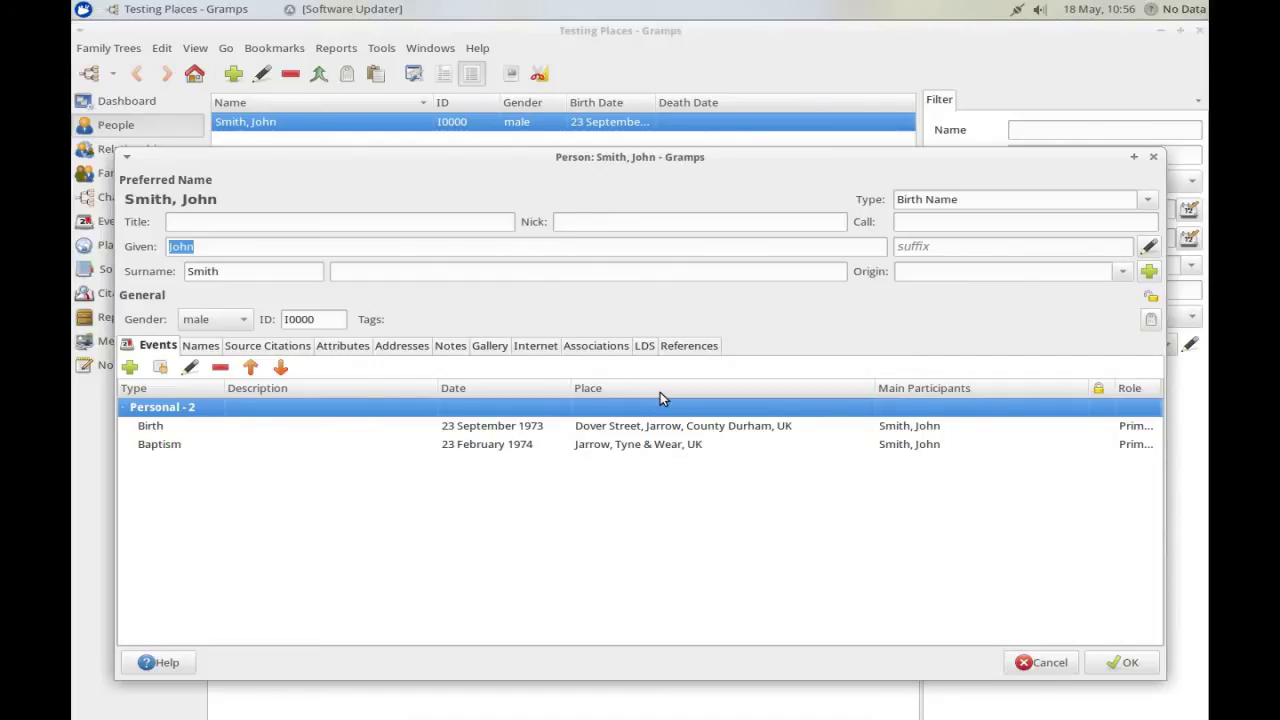
click(1120, 663)
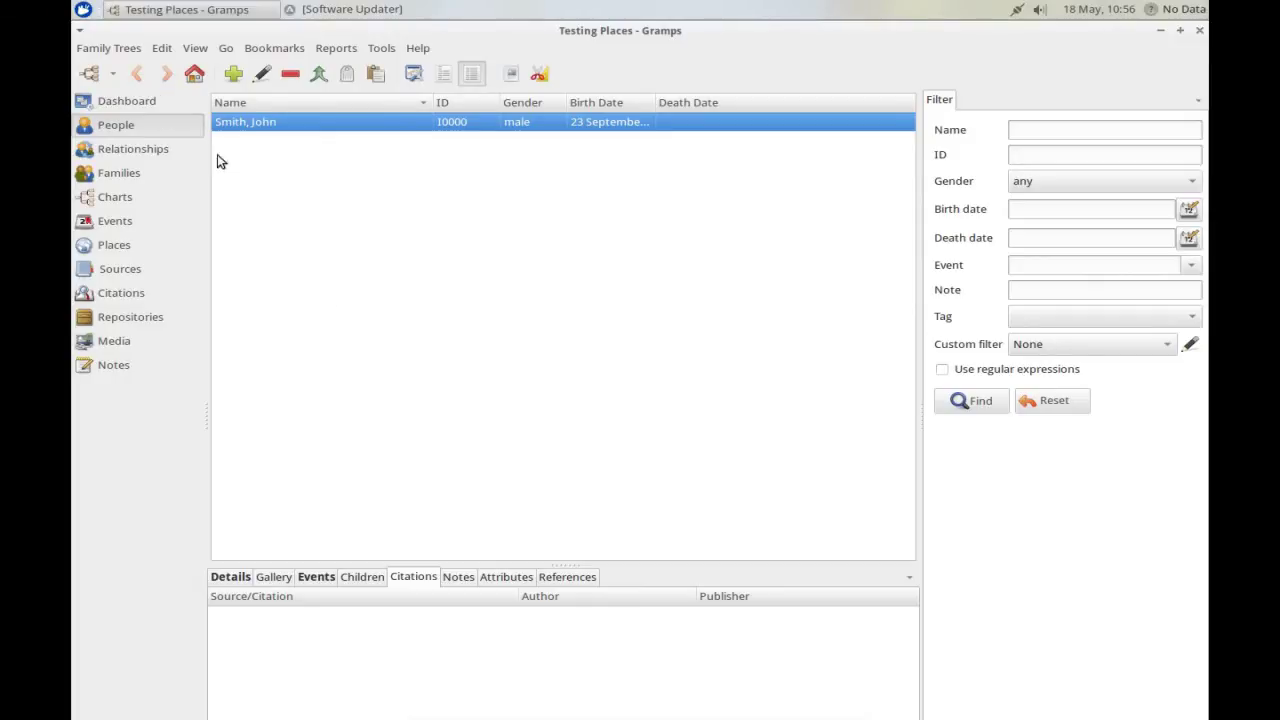
Create Germany as a top-level Country place, removing the default Jarrow enclosure
click(130, 250)
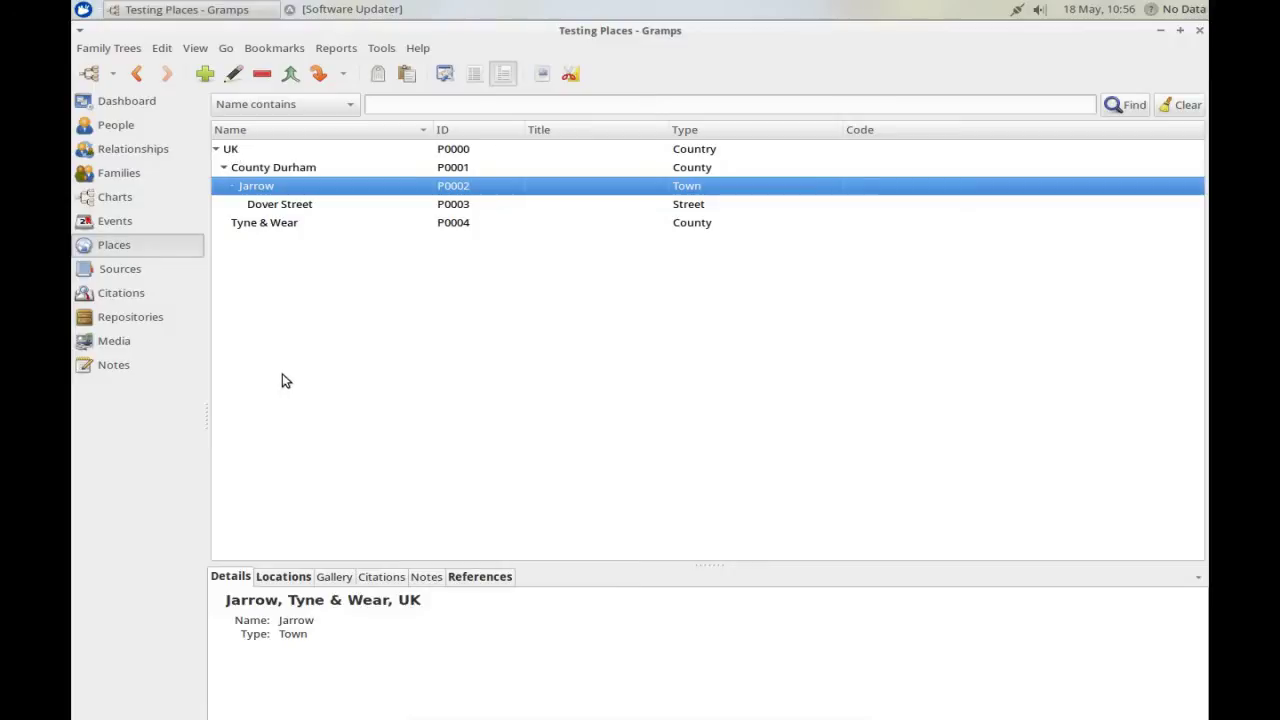
click(205, 74)
click(452, 401)
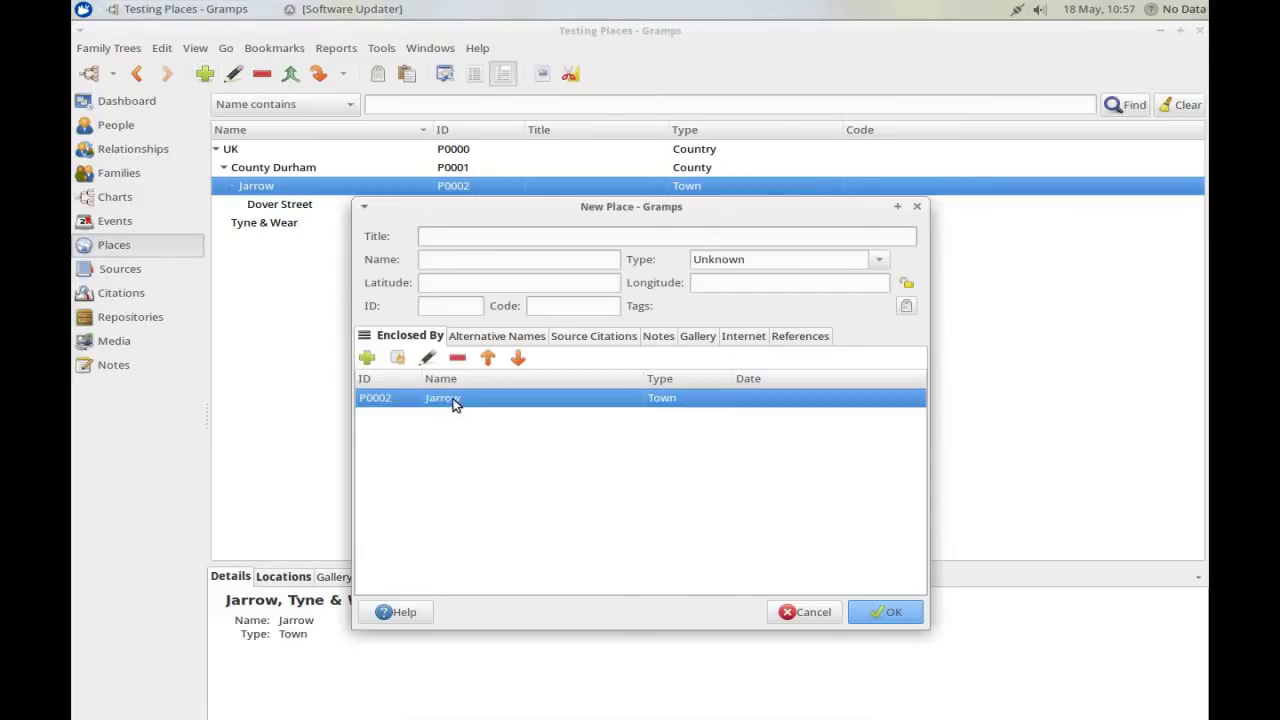
click(457, 357)
click(452, 260)
text(Germany)
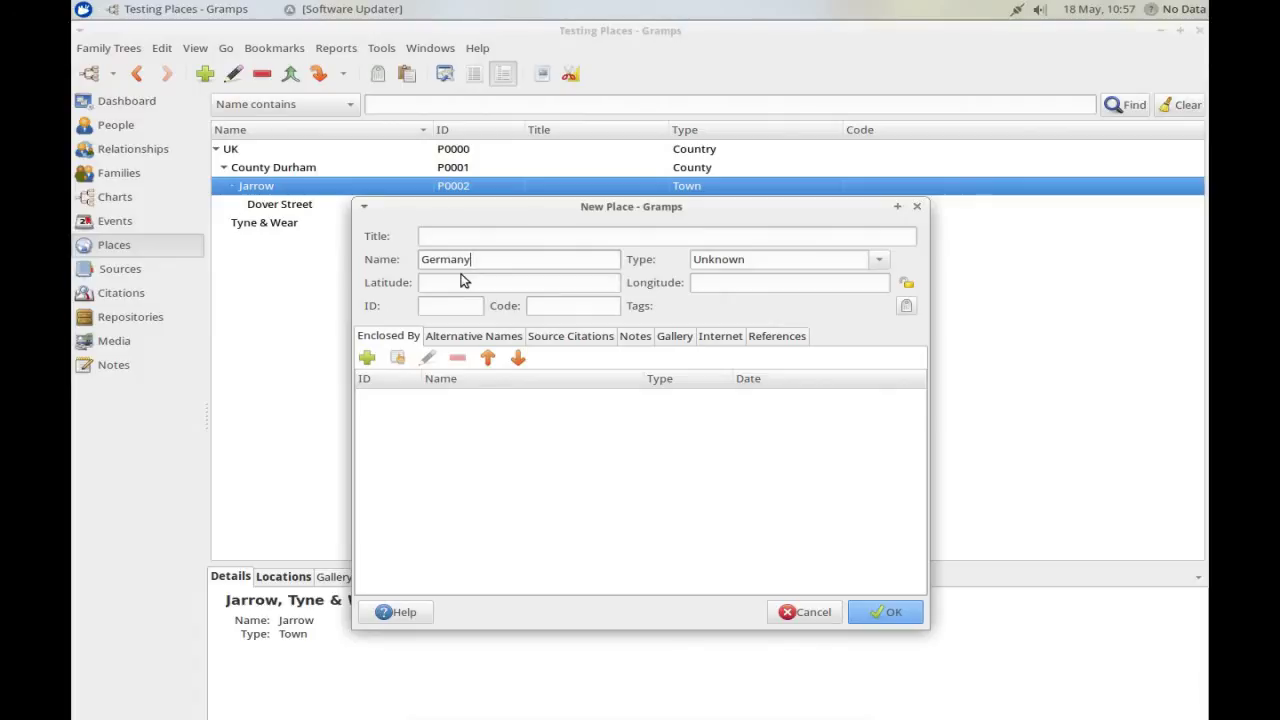
key(Tab)
text(c)
click(710, 297)
click(892, 612)
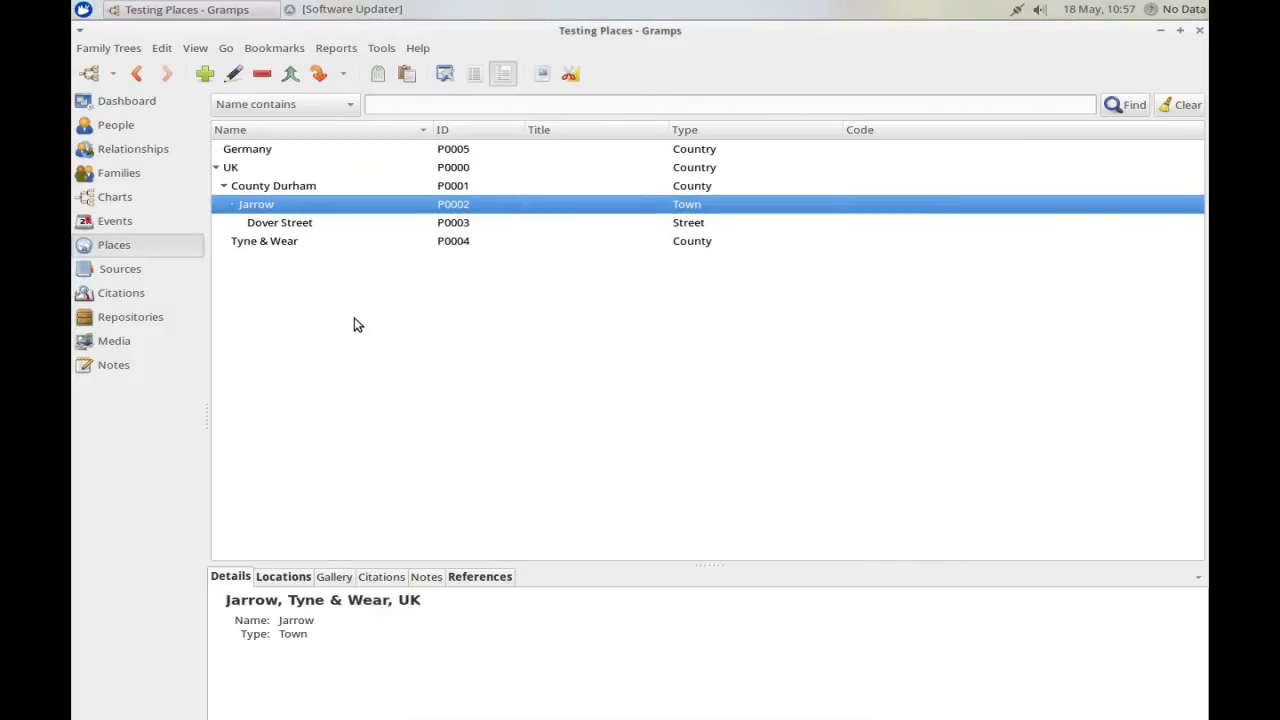
Create Denmark as a top-level Country place, removing the default Jarrow enclosure
click(206, 75)
click(460, 398)
click(457, 357)
click(437, 259)
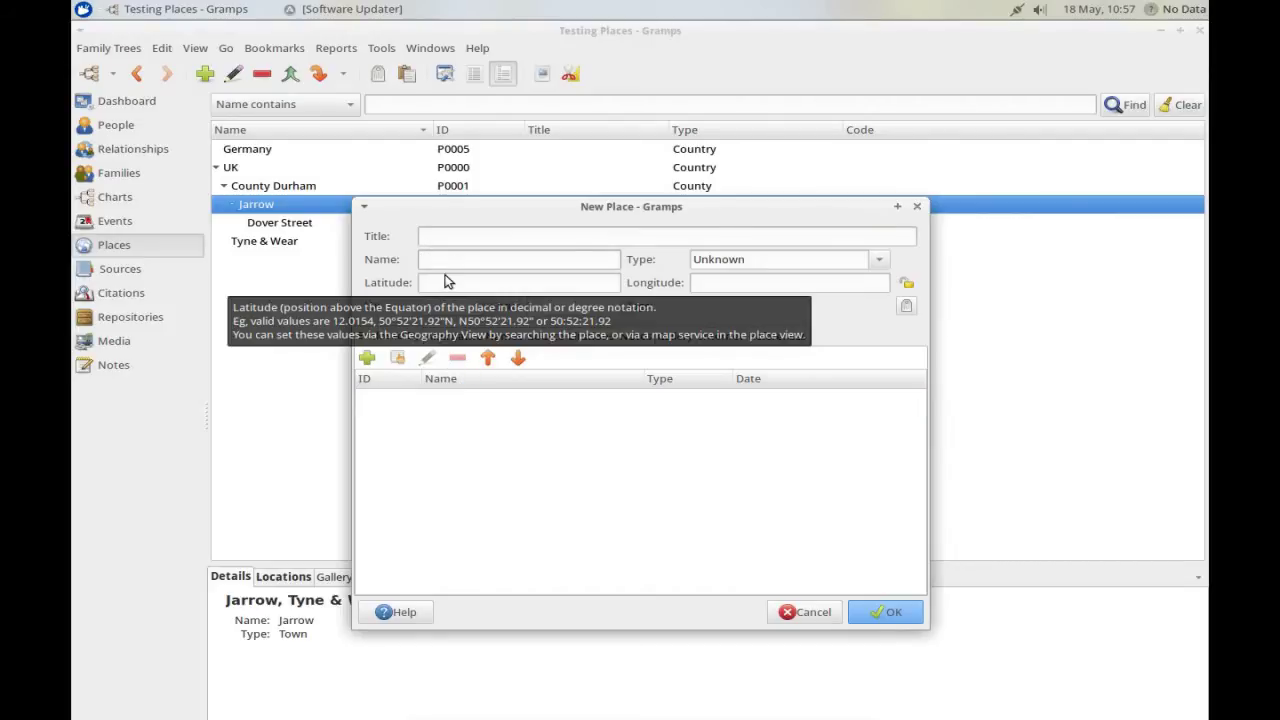
text(Denmark)
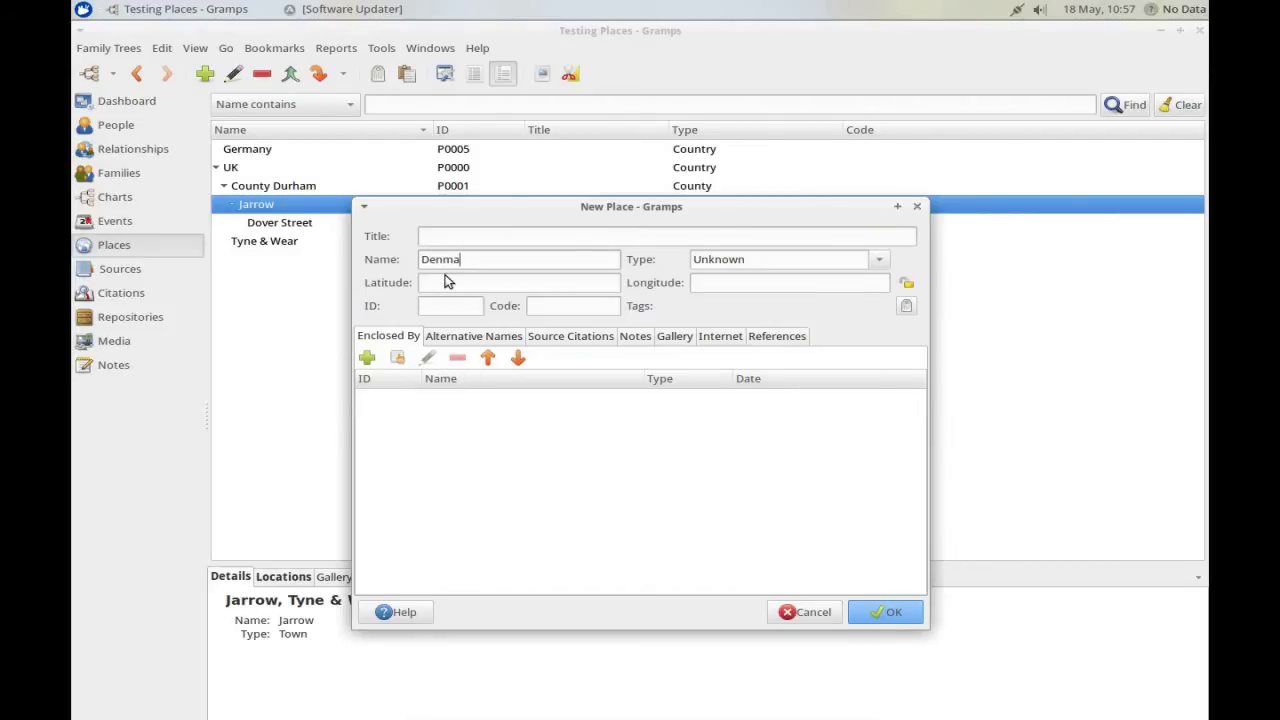
double_click(781, 259)
text(C)
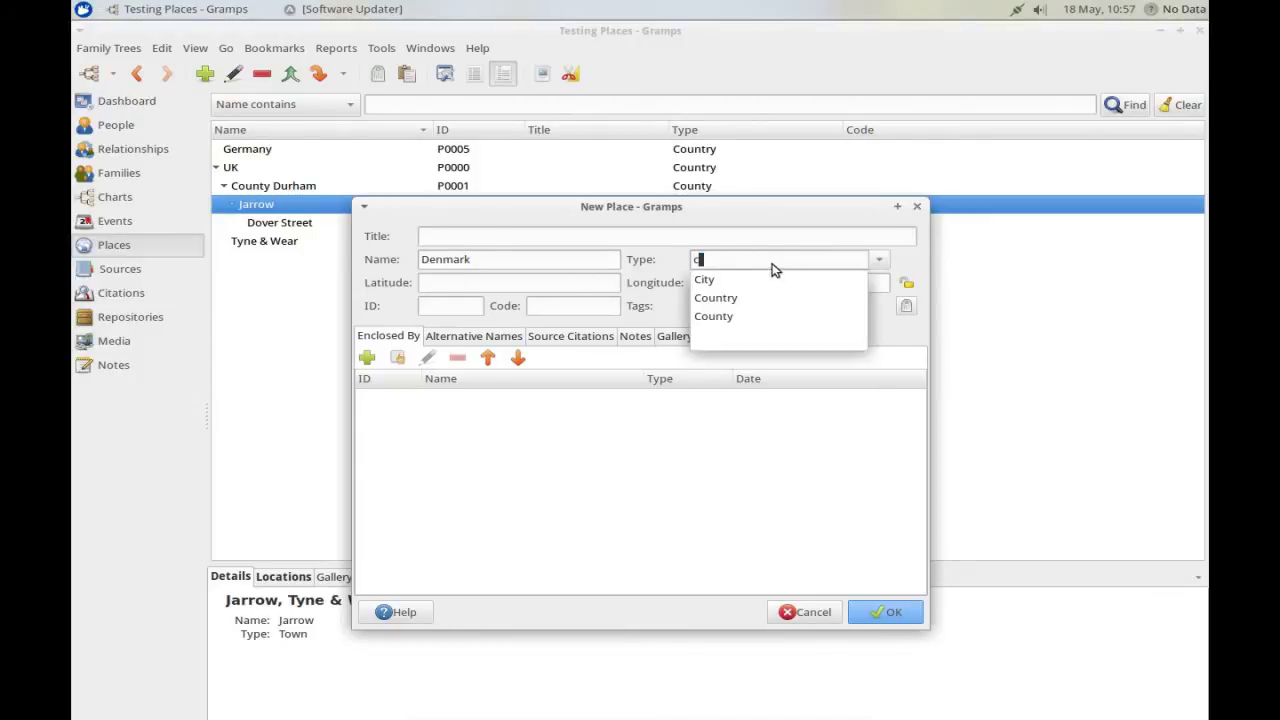
click(751, 301)
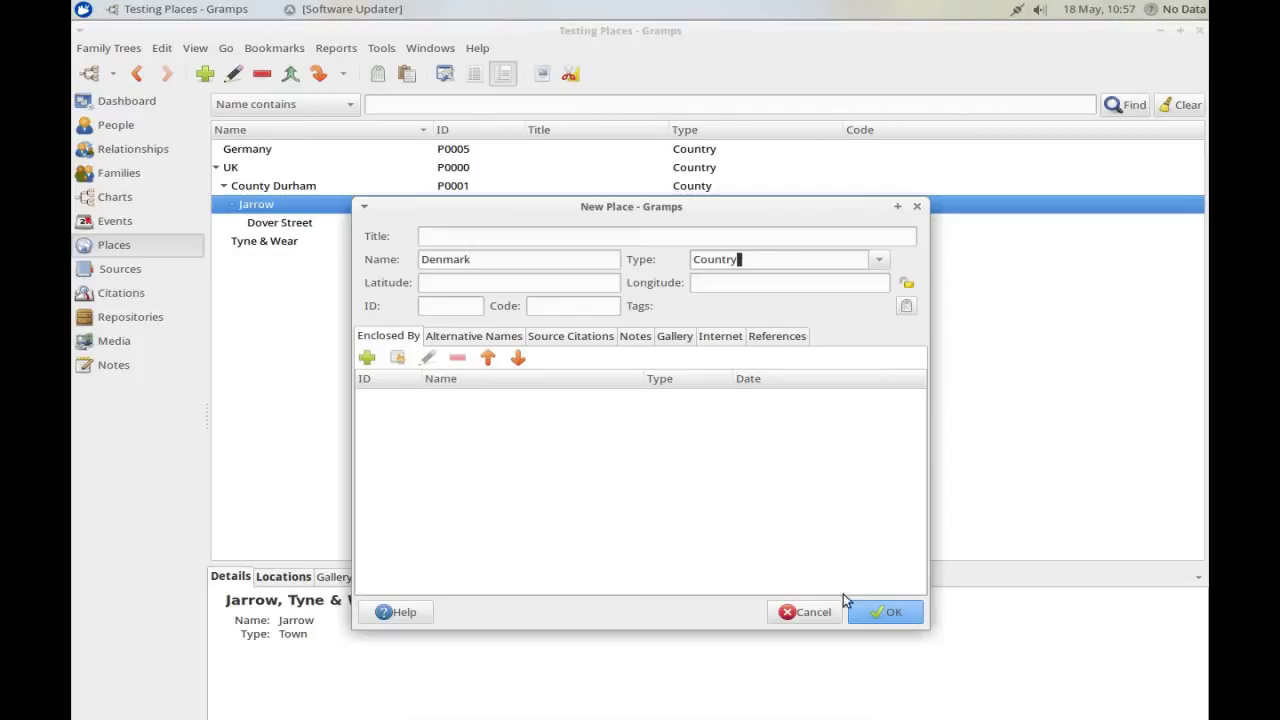
click(871, 612)
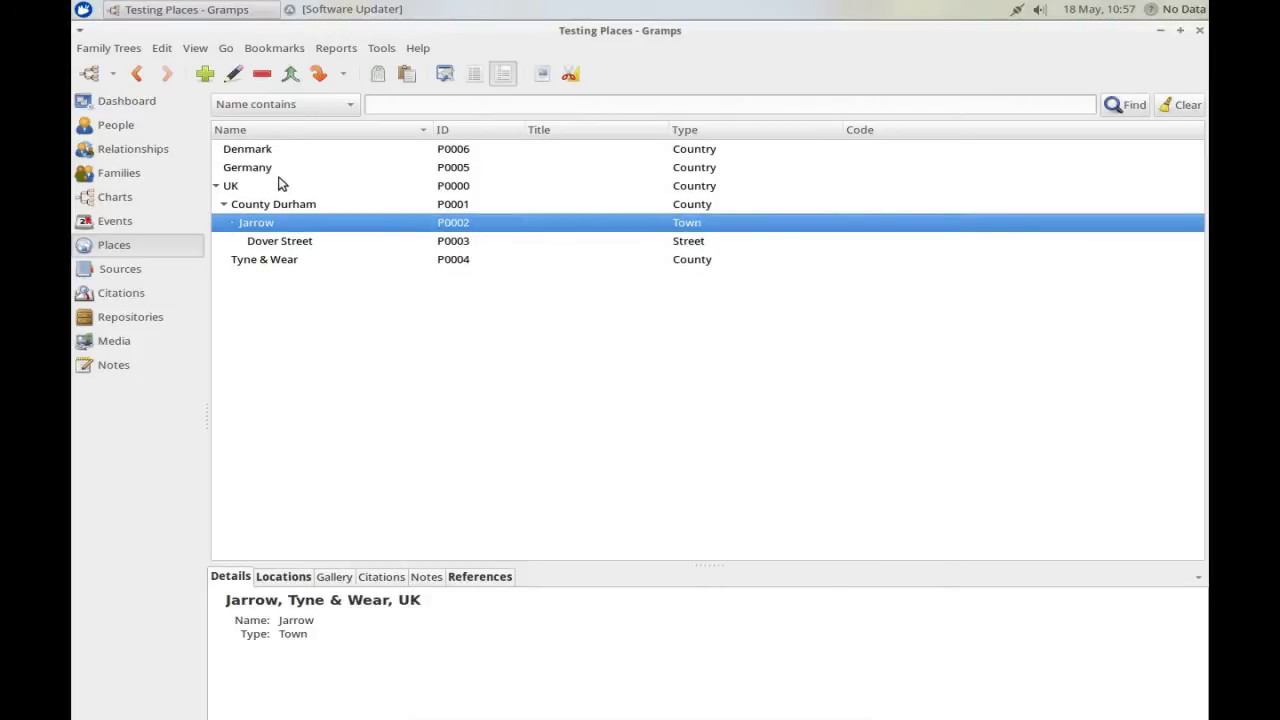
Add Slesvig-Holsten as a County under Denmark
click(255, 150)
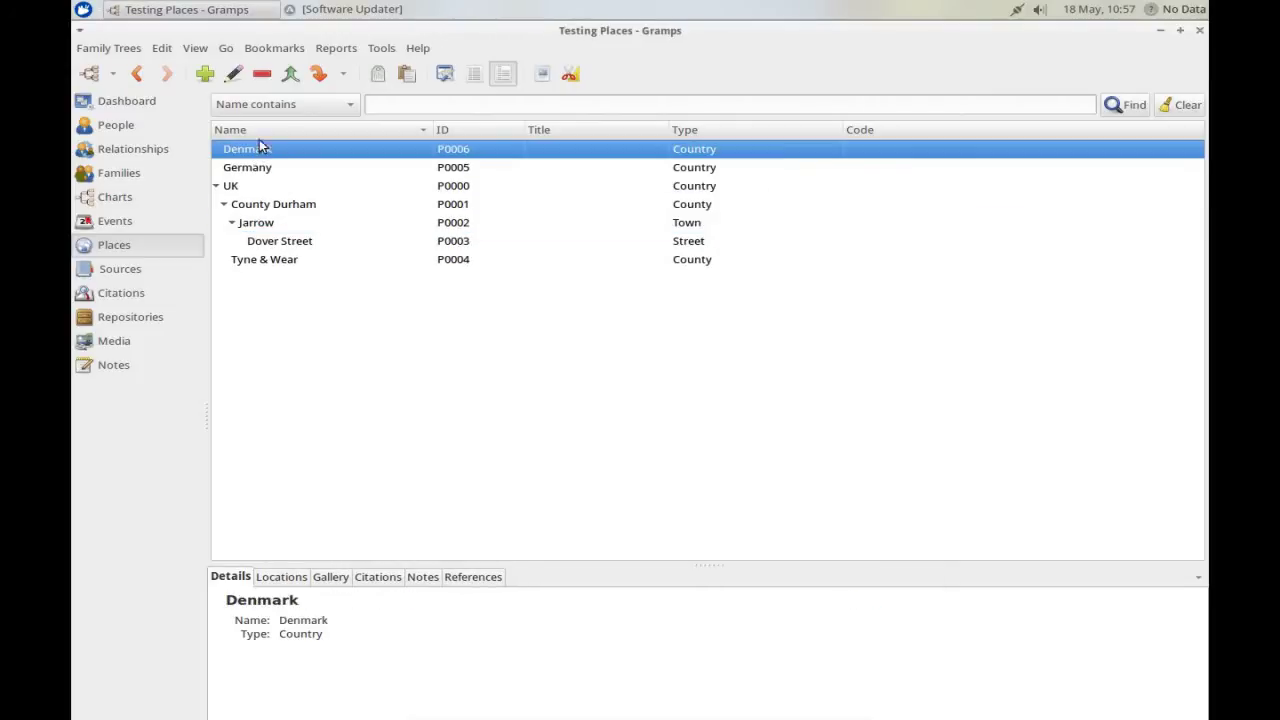
click(205, 74)
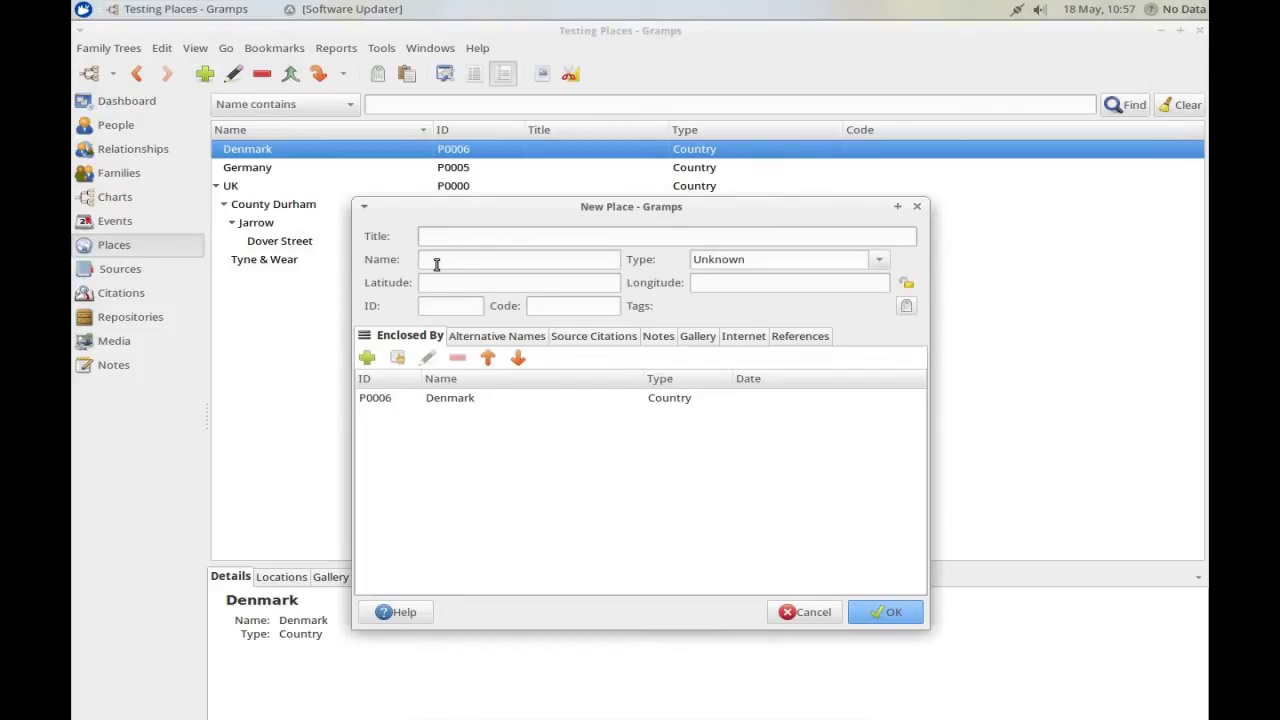
click(436, 263)
text(Slesvig-Holstenm)
key(BackSpace)
click(812, 256)
click(879, 259)
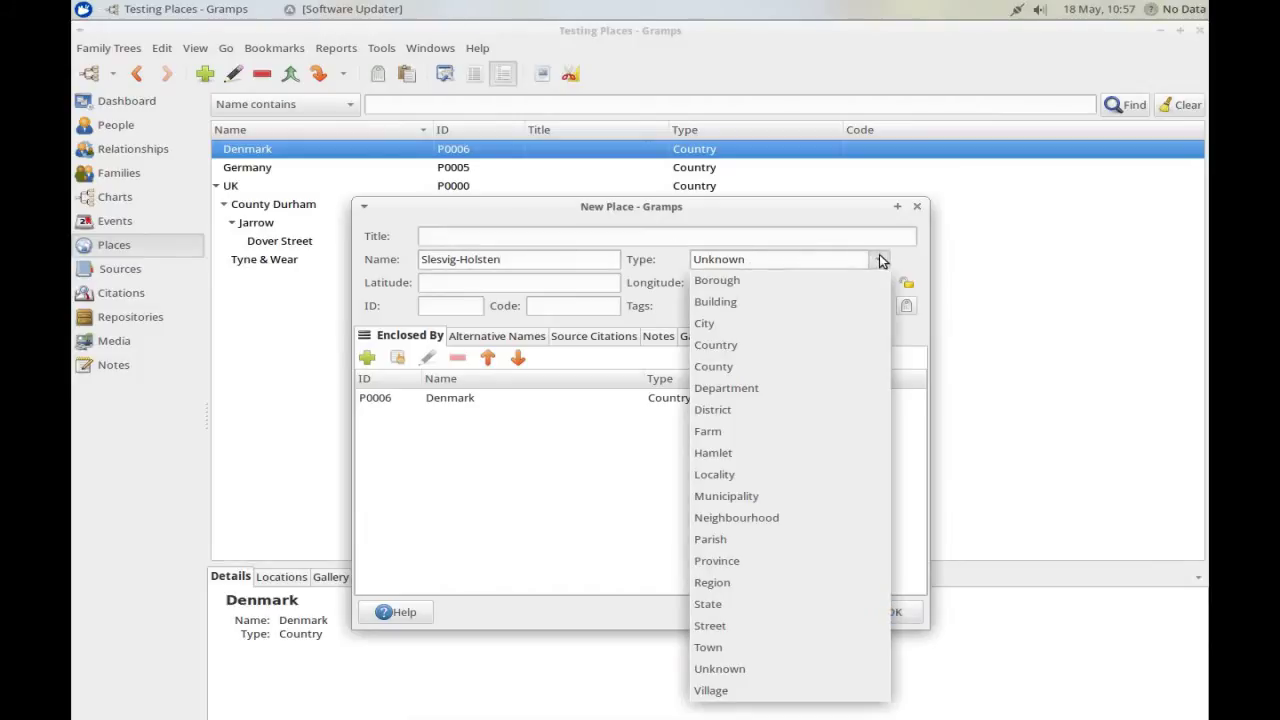
click(737, 372)
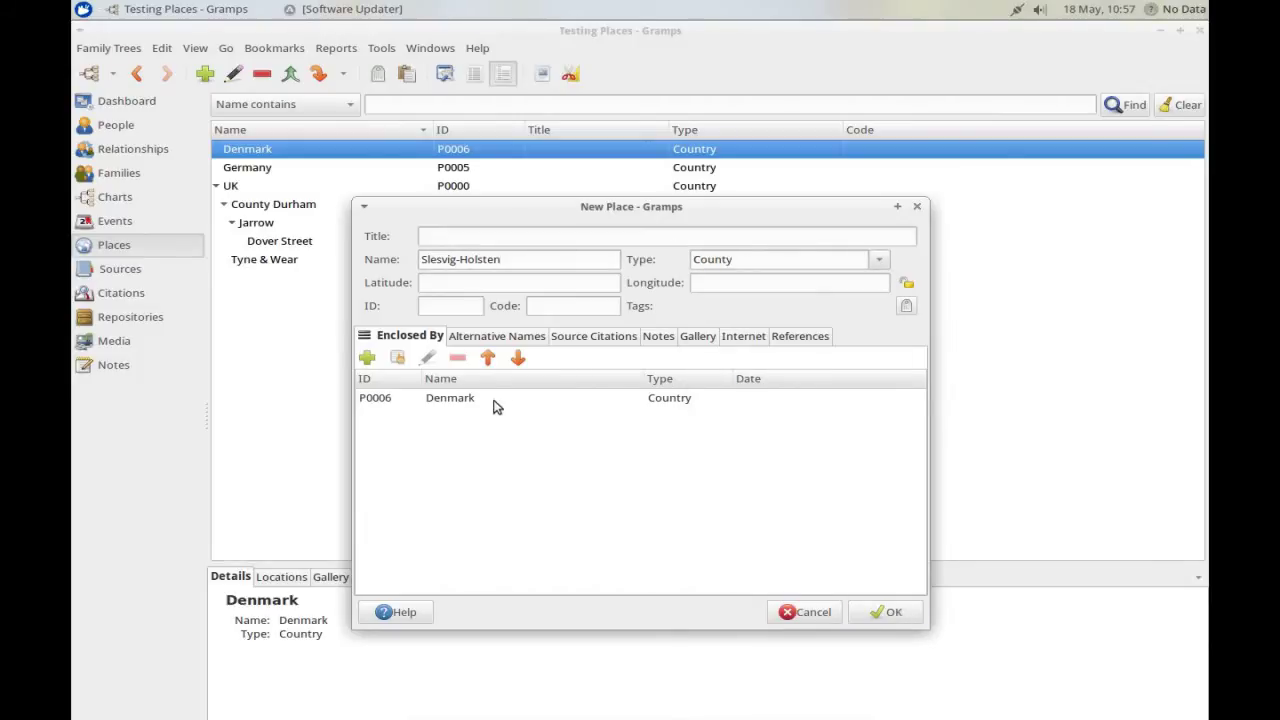
click(886, 612)
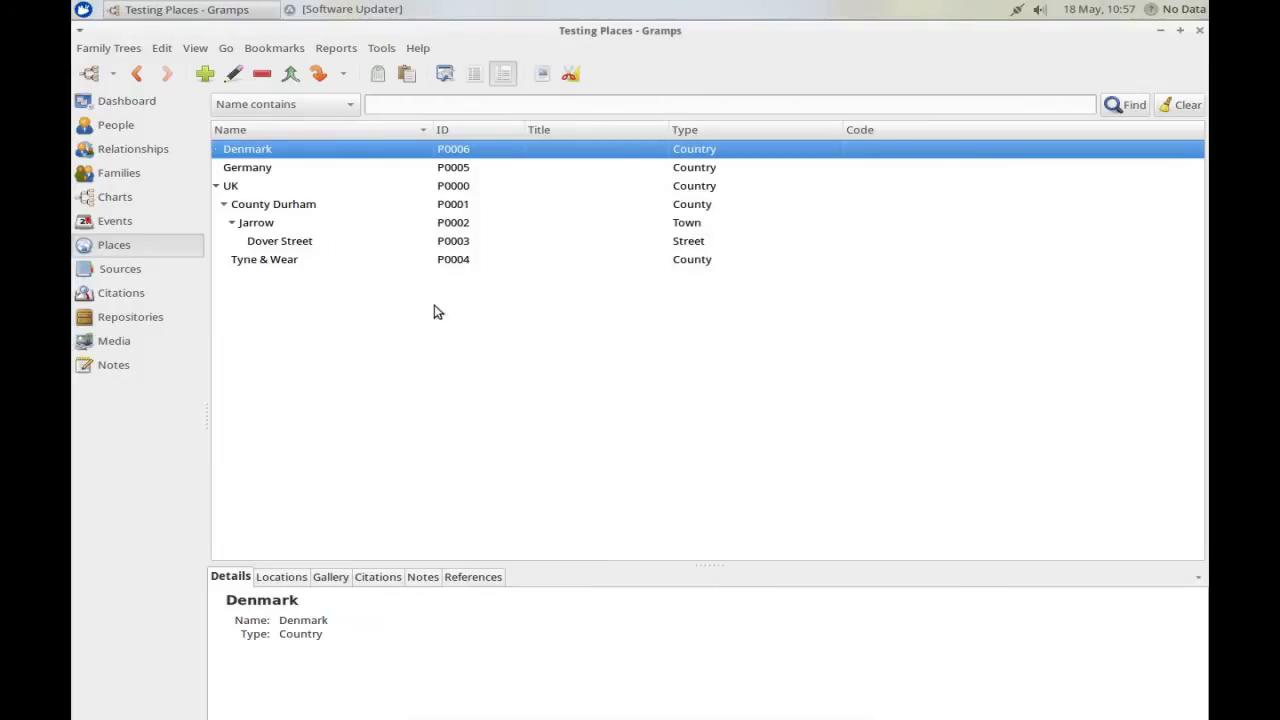
click(217, 149)
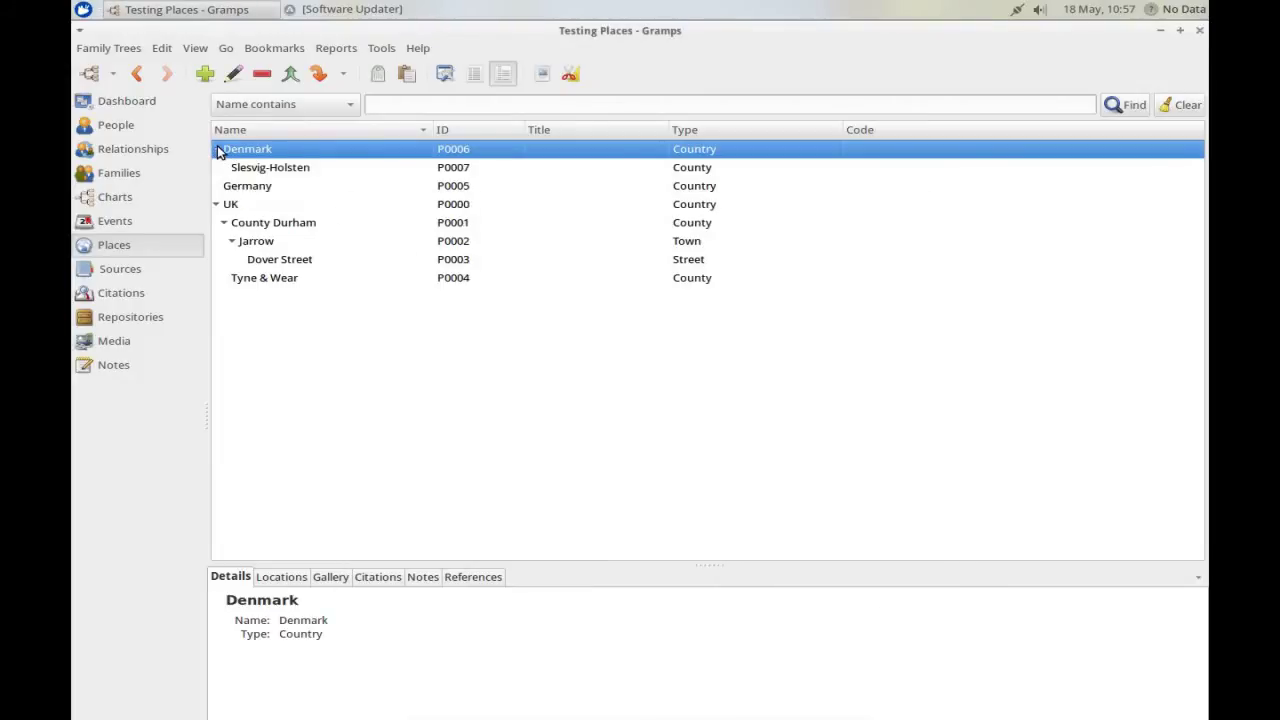
Add Schlesvig-Holstein as a County under Germany
click(258, 190)
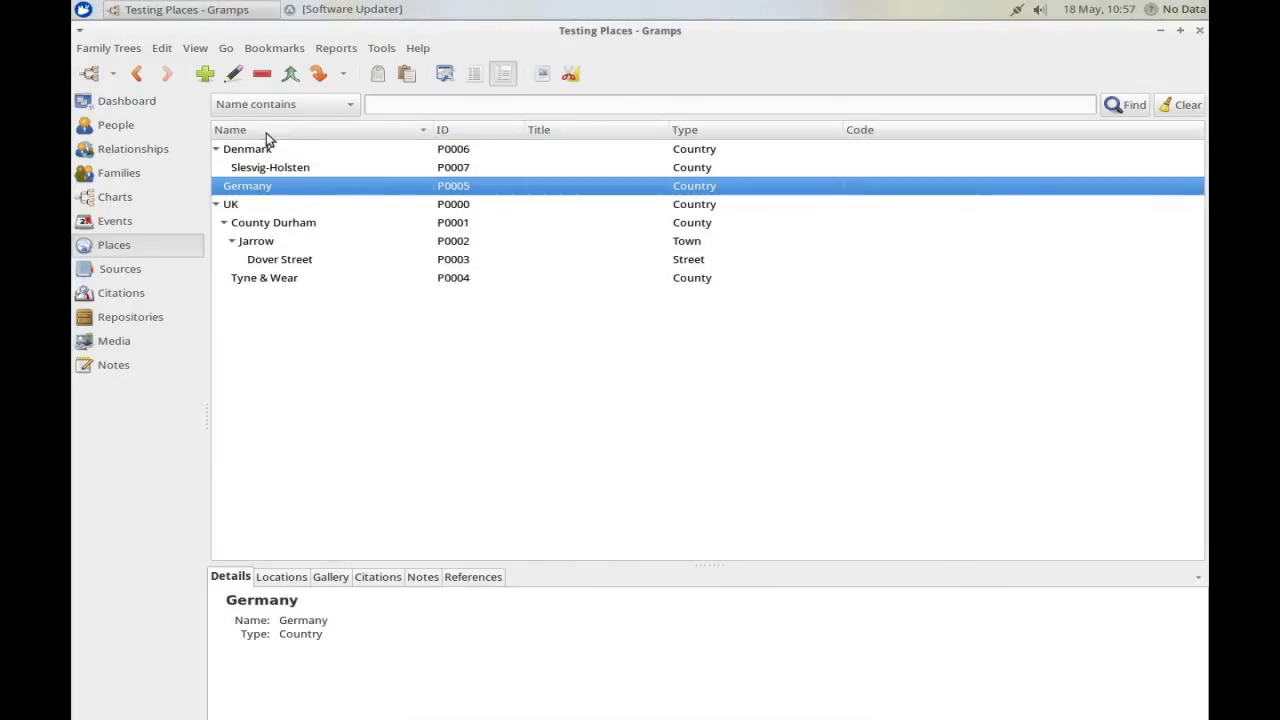
click(205, 74)
click(423, 262)
text(Schle)
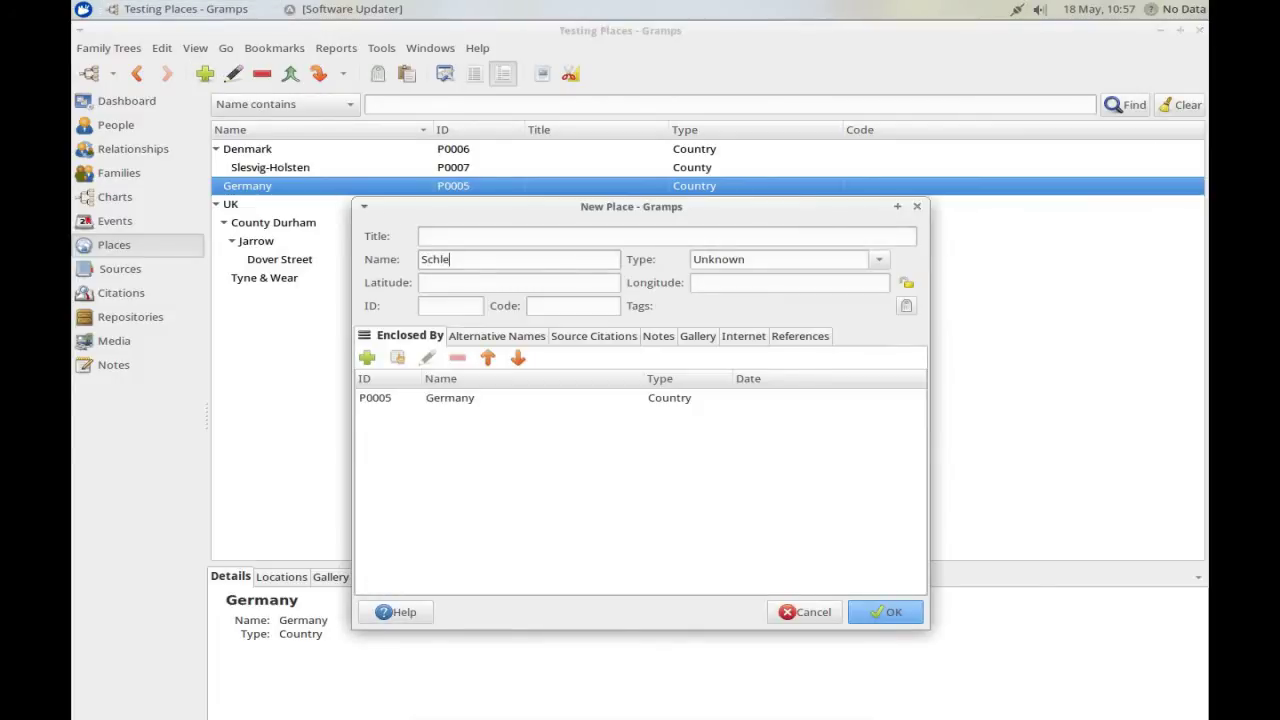
text(svig-Holstein)
click(880, 262)
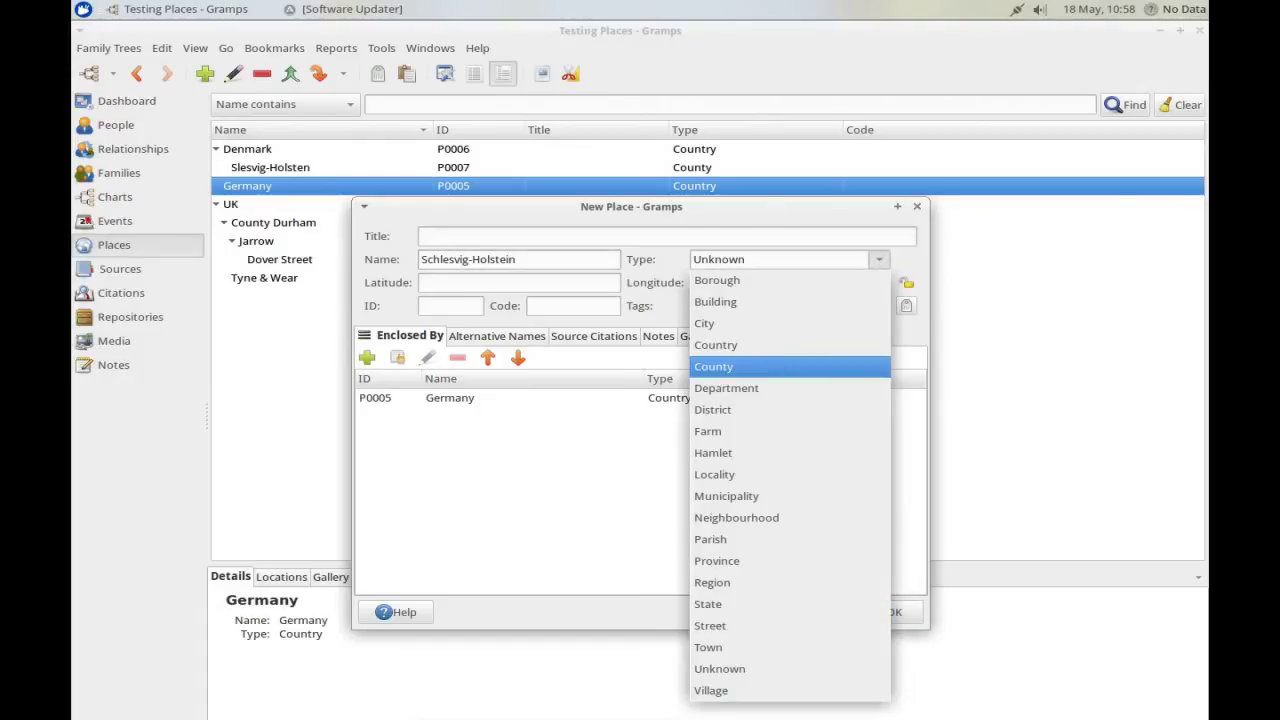
click(769, 366)
click(889, 613)
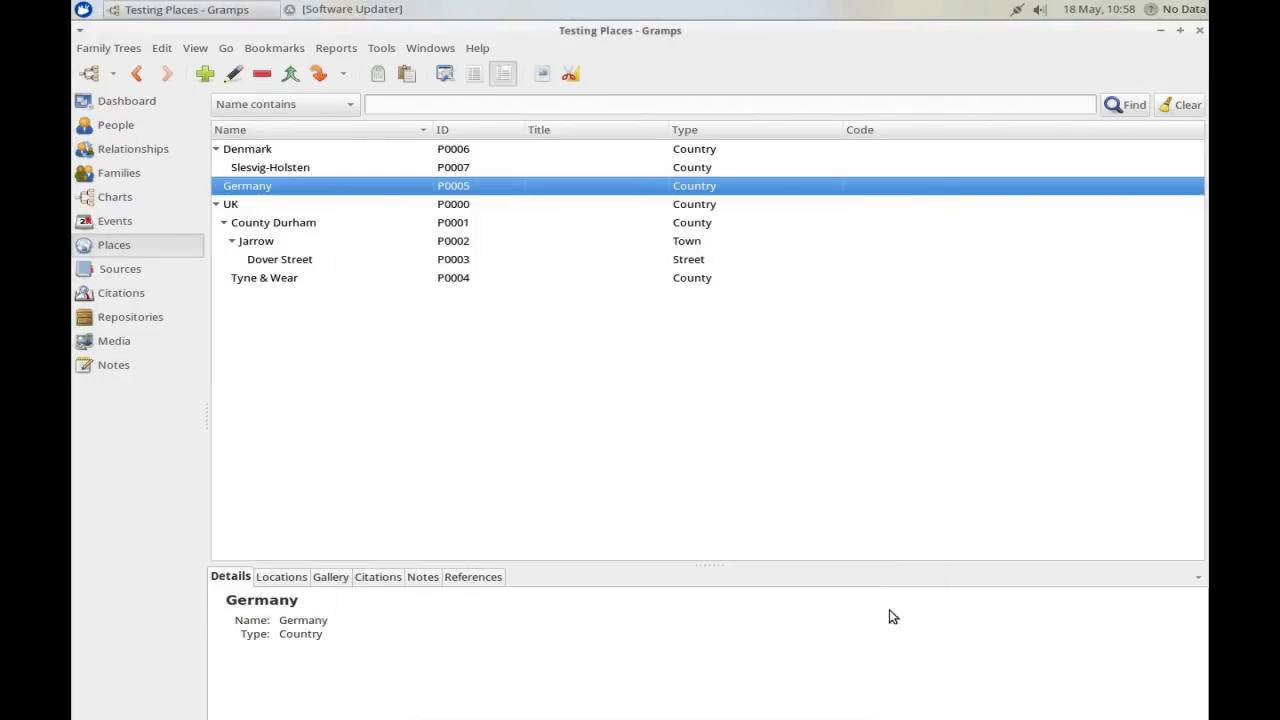
click(216, 187)
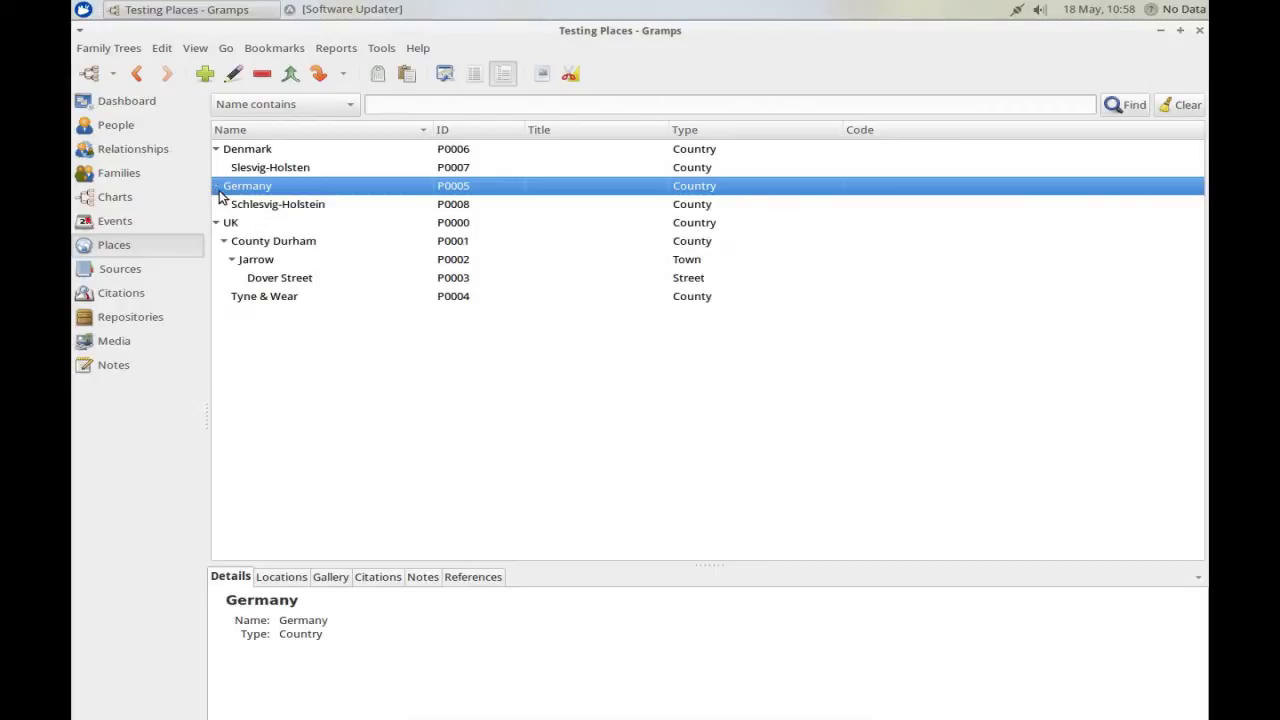
Add Rendsburg as a Town inside Slesvig-Holsten
click(283, 168)
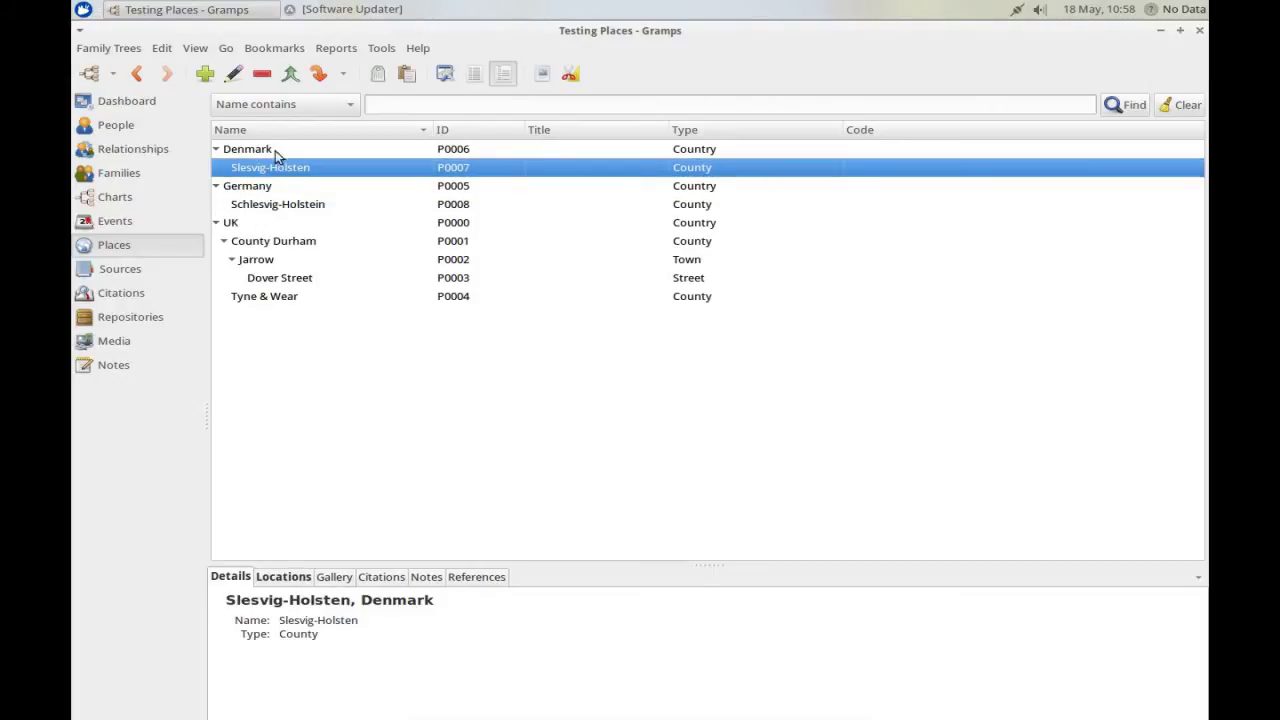
click(203, 75)
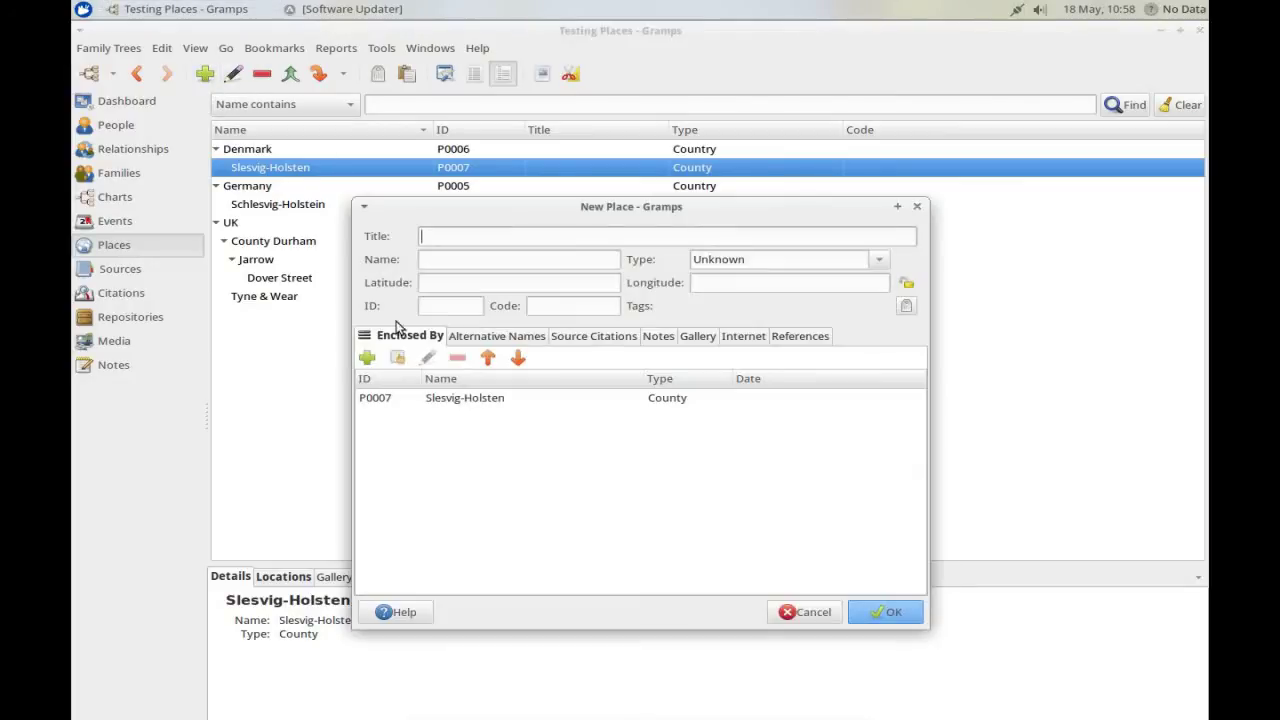
click(457, 258)
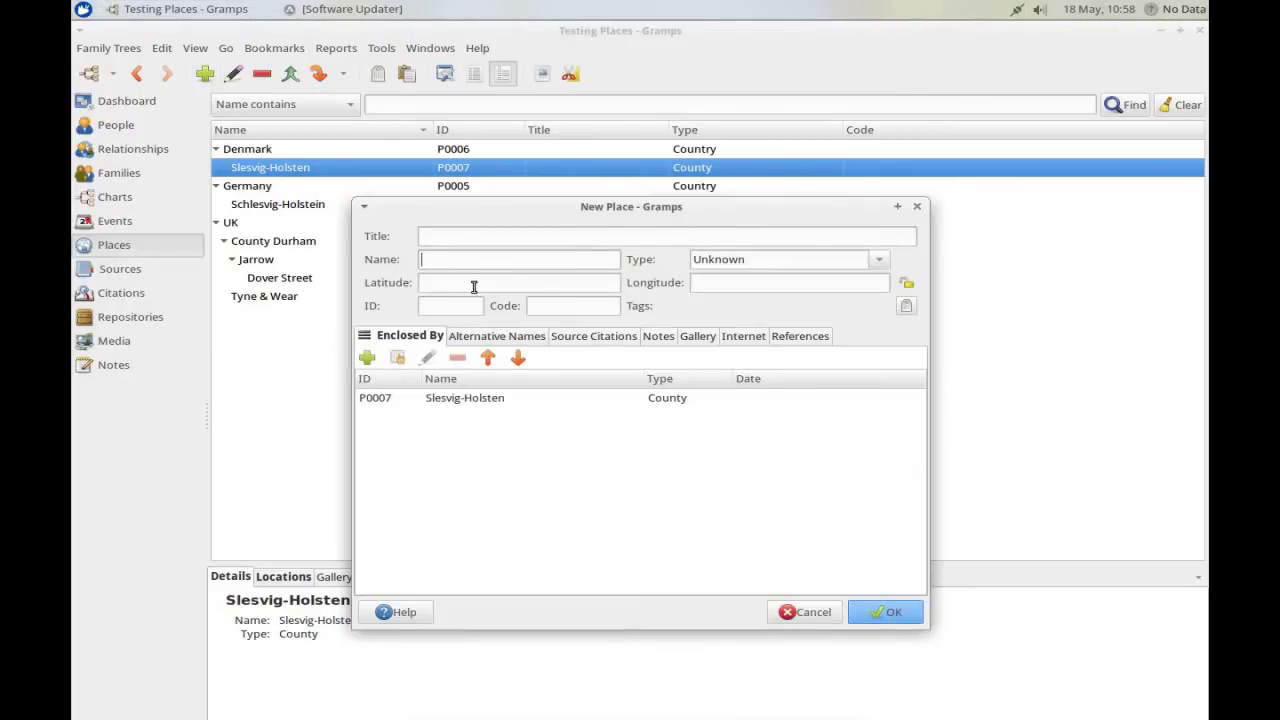
text(Rendsburg)
click(879, 259)
click(708, 647)
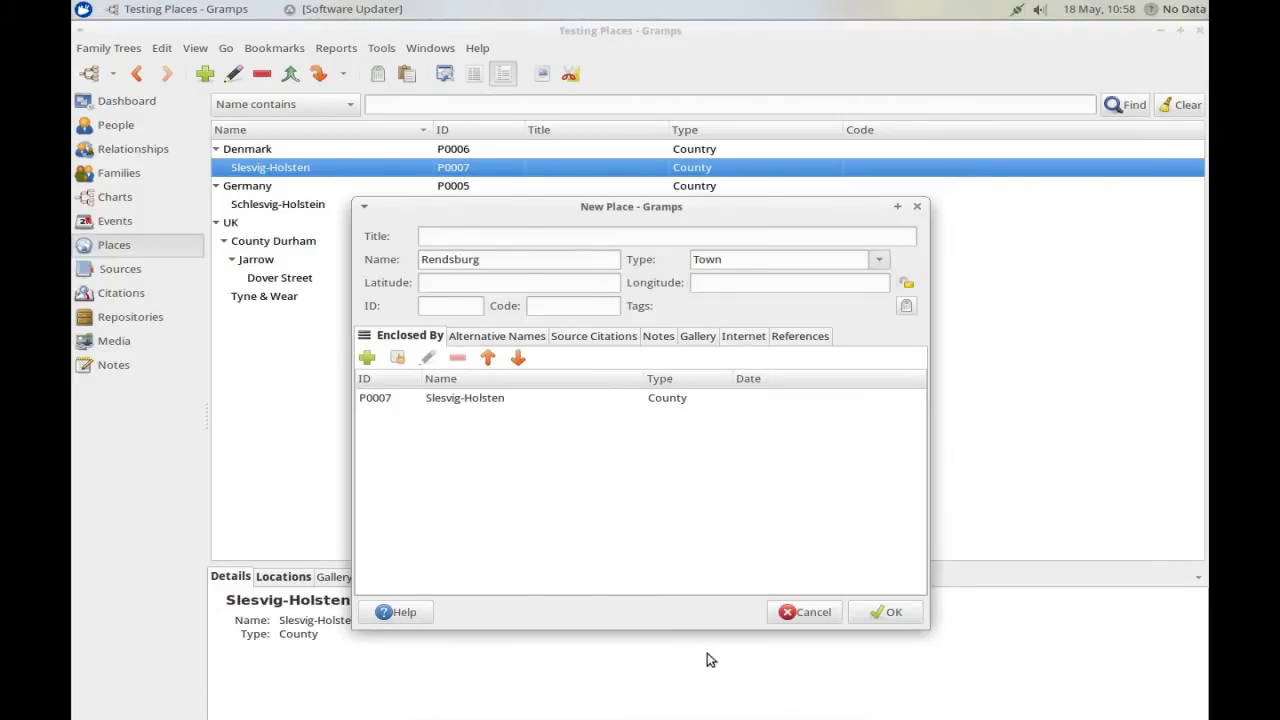
click(887, 614)
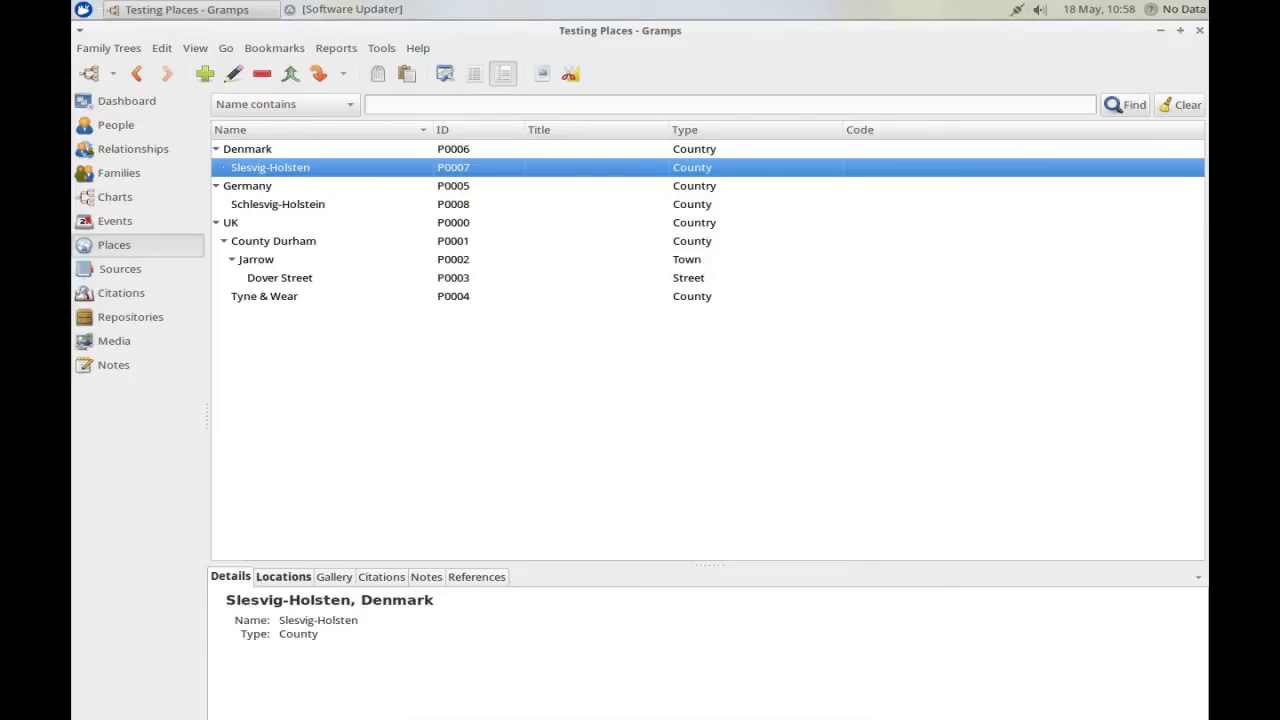
Add Germany's Schlesvig-Holstein as a second enclosing place of Rendsburg
click(223, 168)
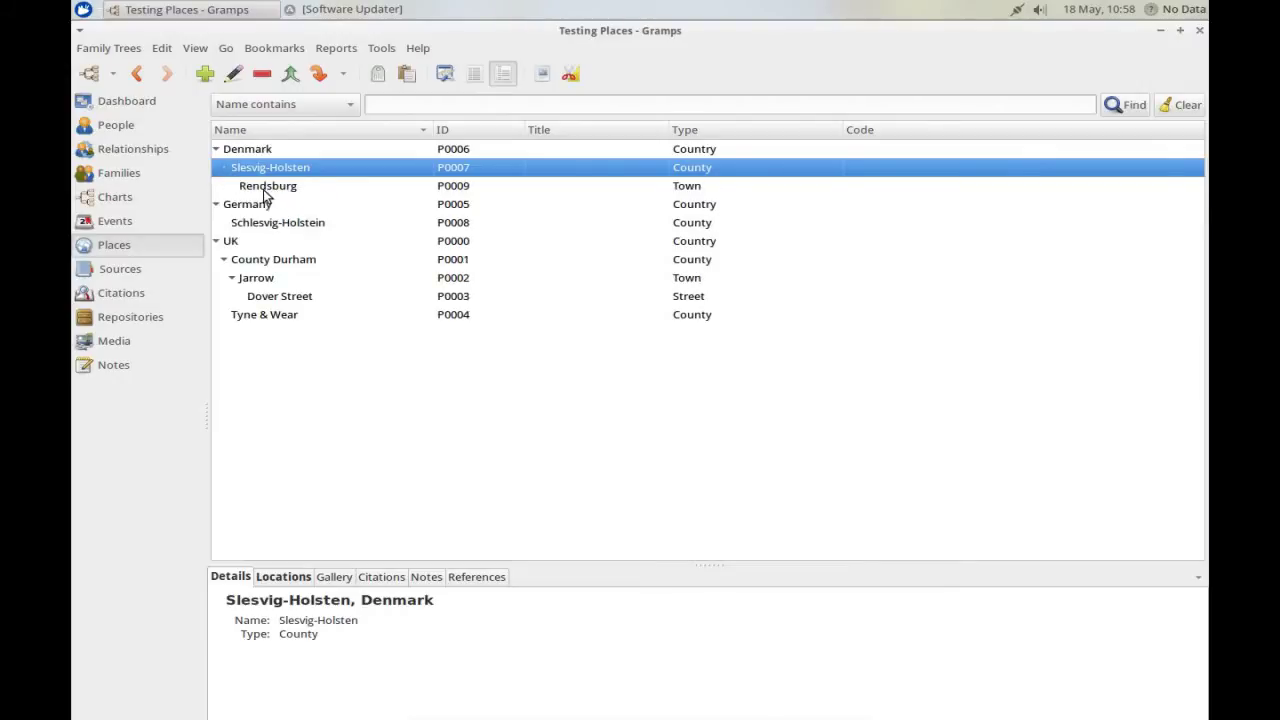
click(263, 188)
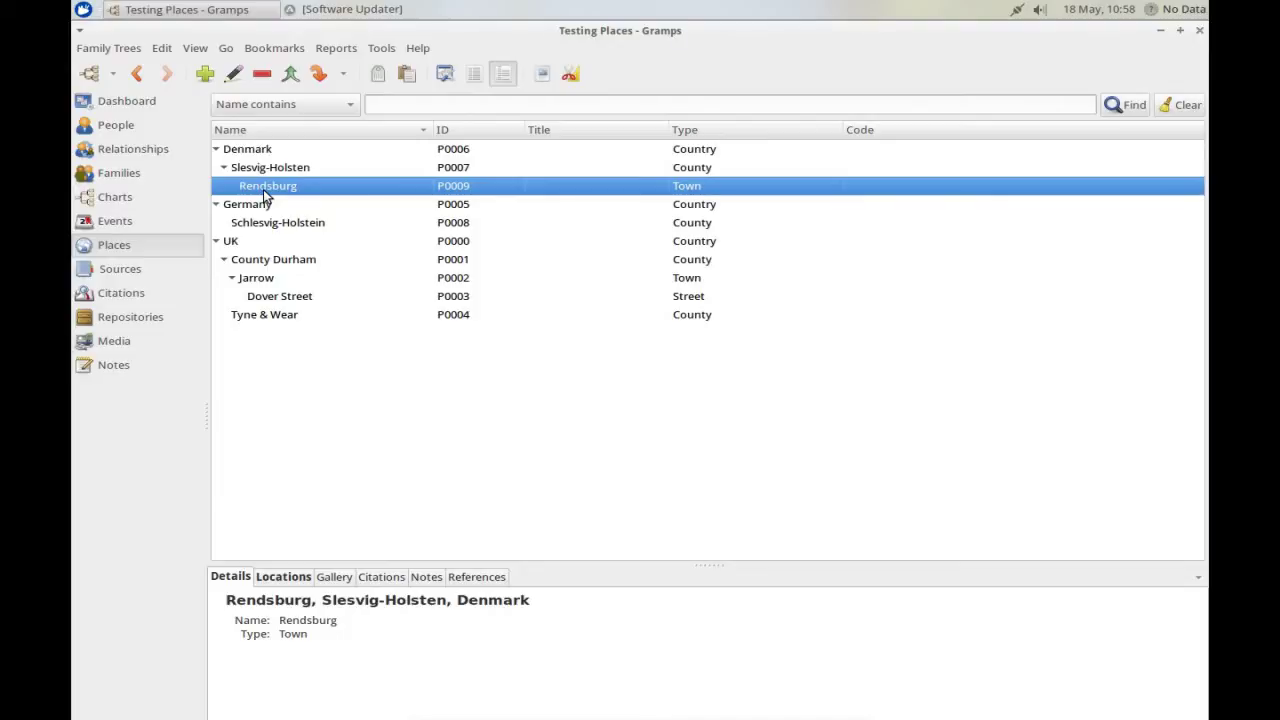
double_click(263, 189)
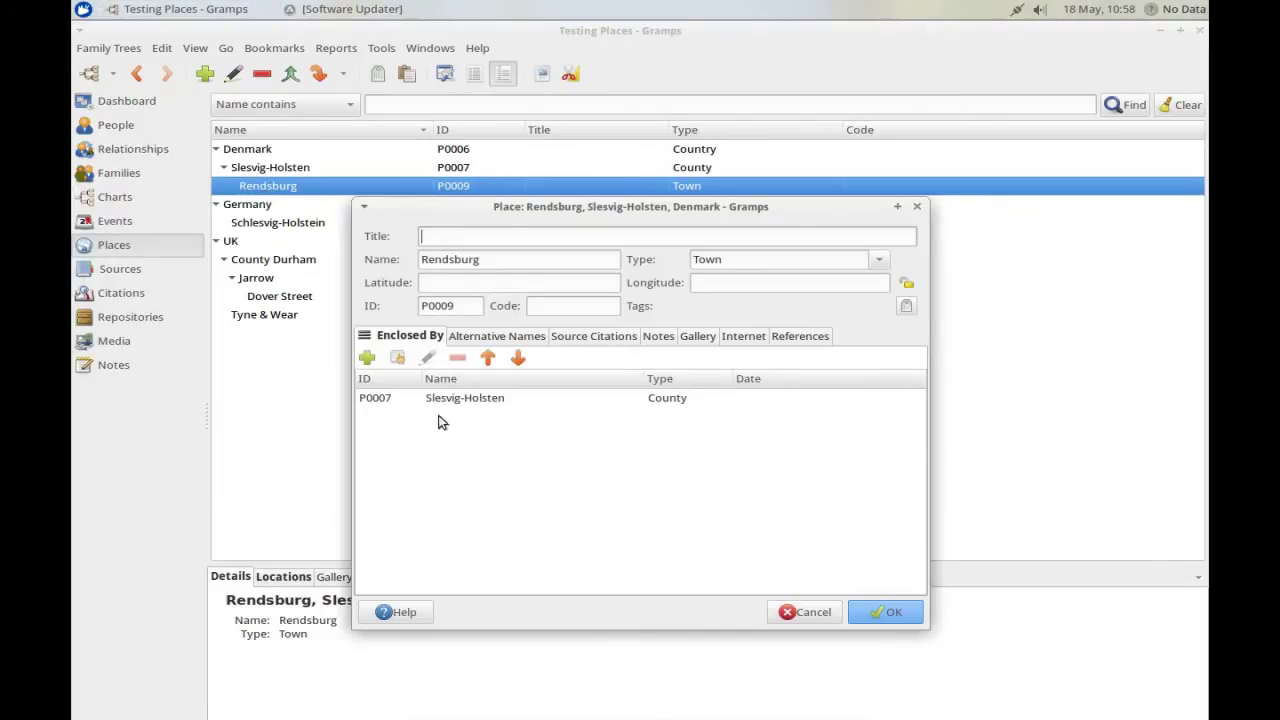
click(397, 357)
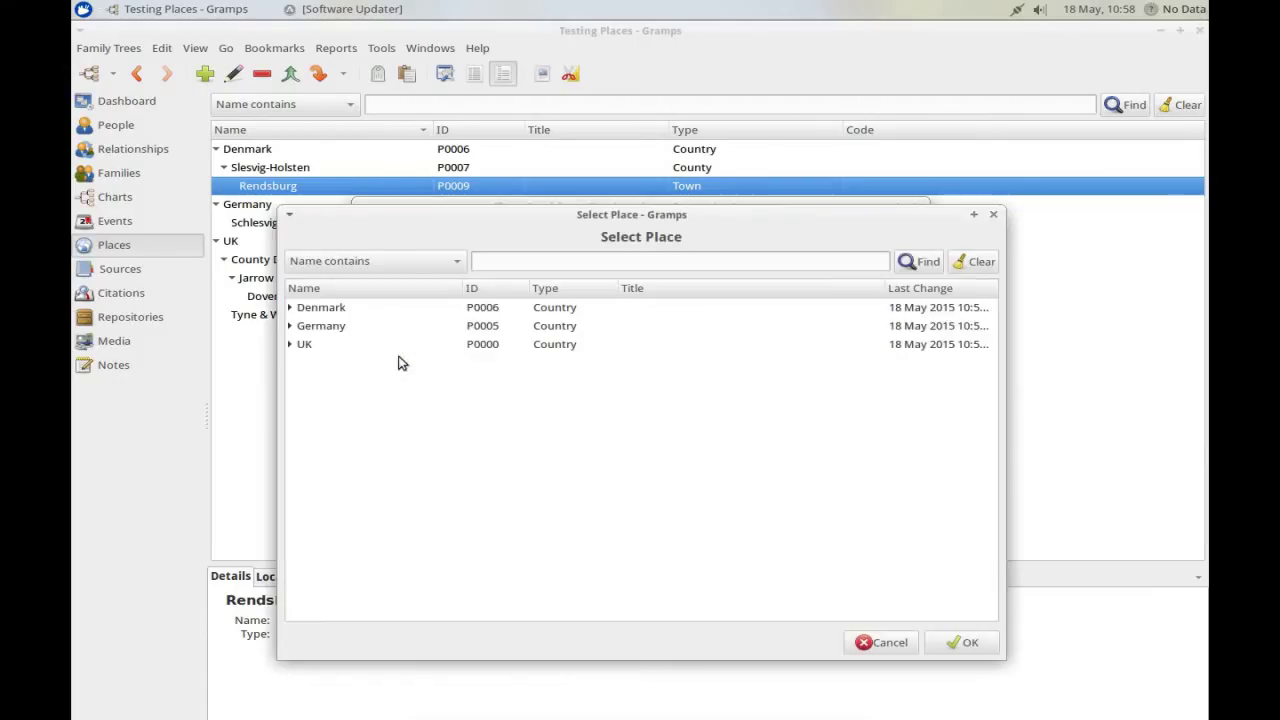
click(290, 326)
click(348, 348)
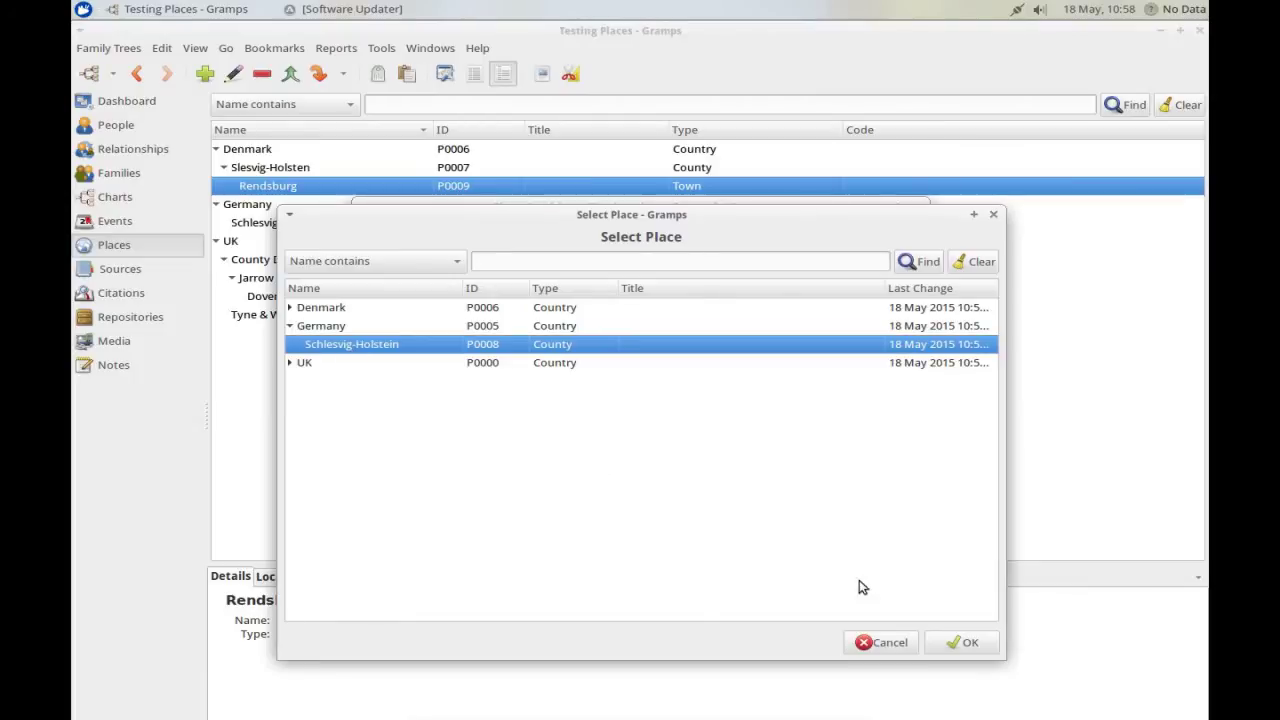
click(966, 642)
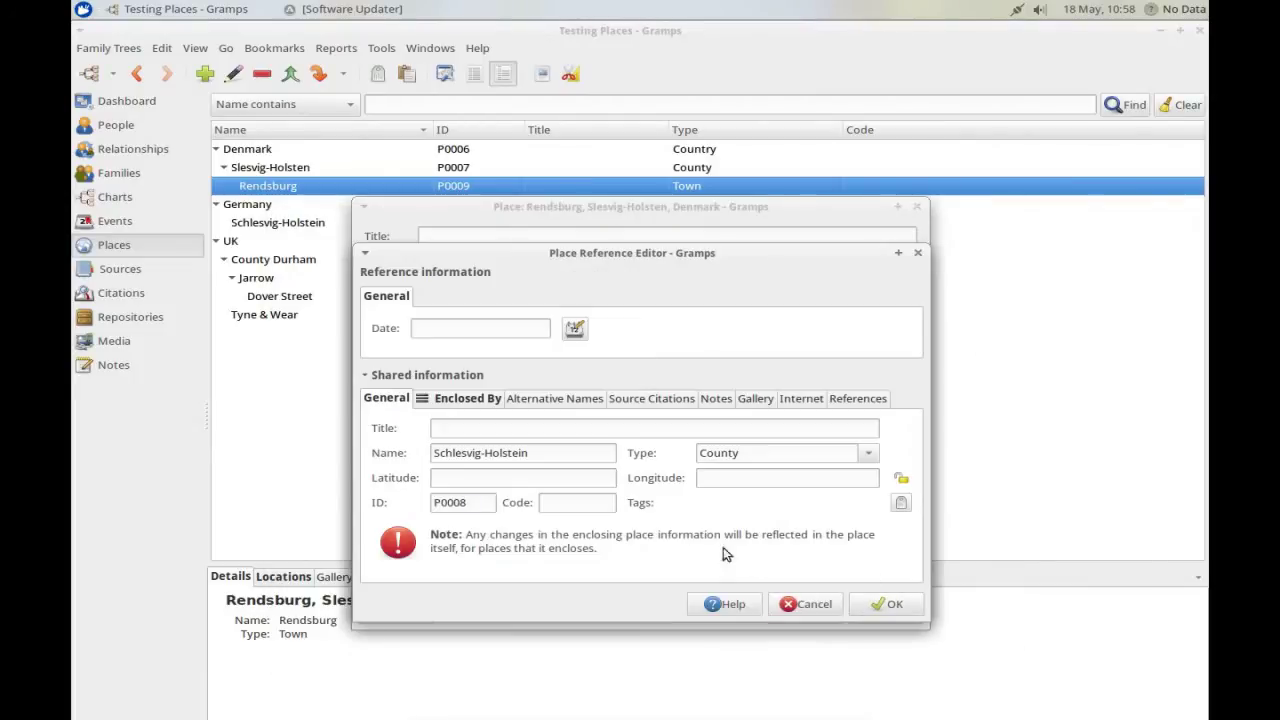
click(886, 605)
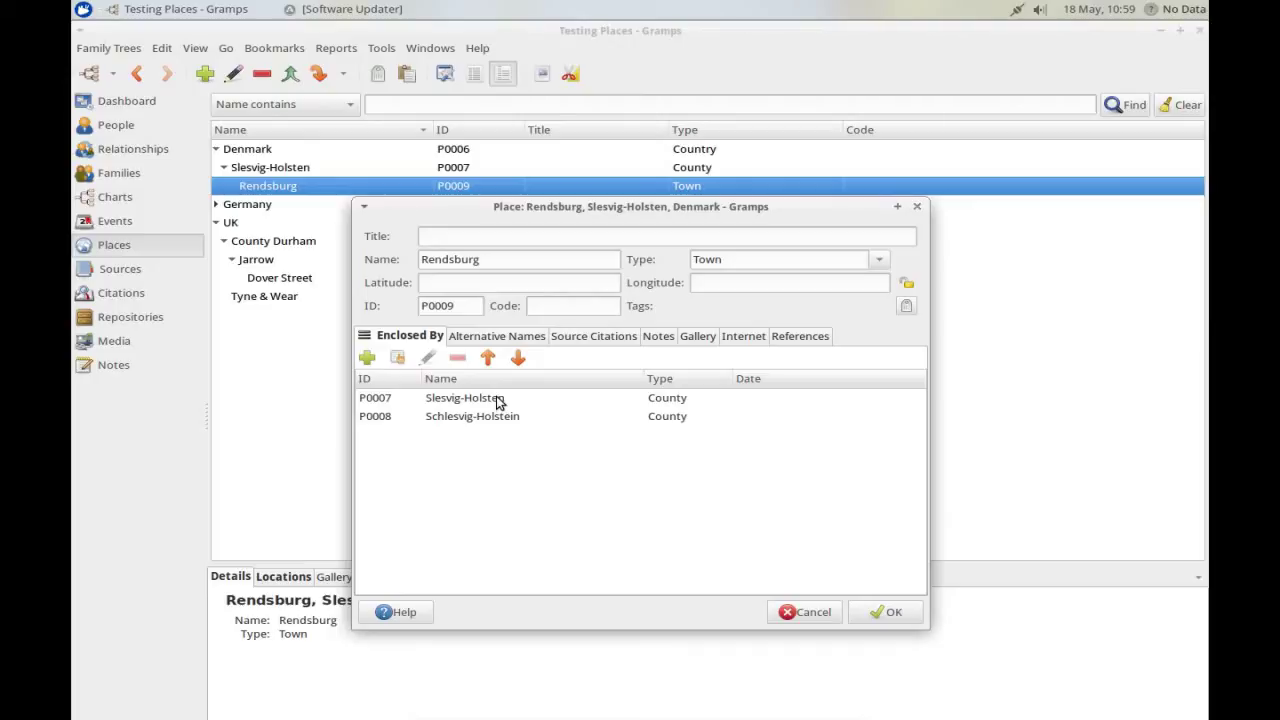
Date Rendsburg's enclosures: Slesvig-Holsten 'before 1874', Schlesvig-Holstein 'after 1873', and save Rendsburg
double_click(498, 401)
click(467, 331)
text(before 1874)
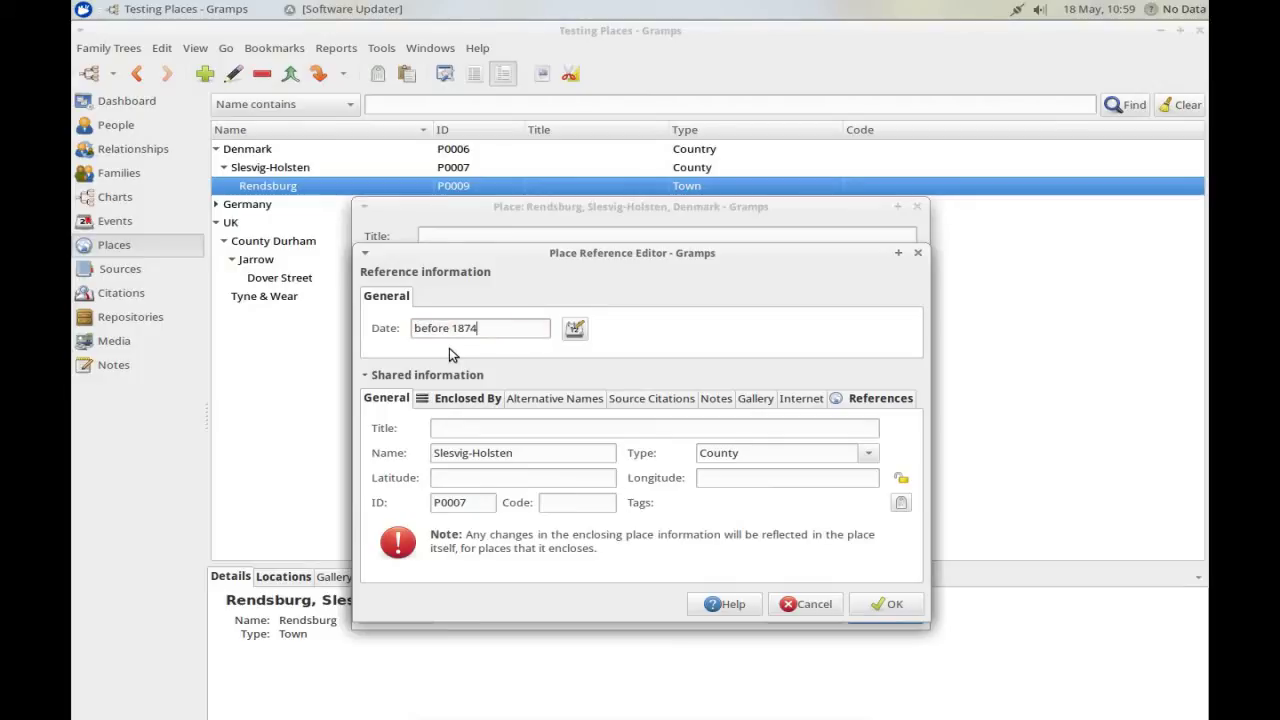
click(886, 604)
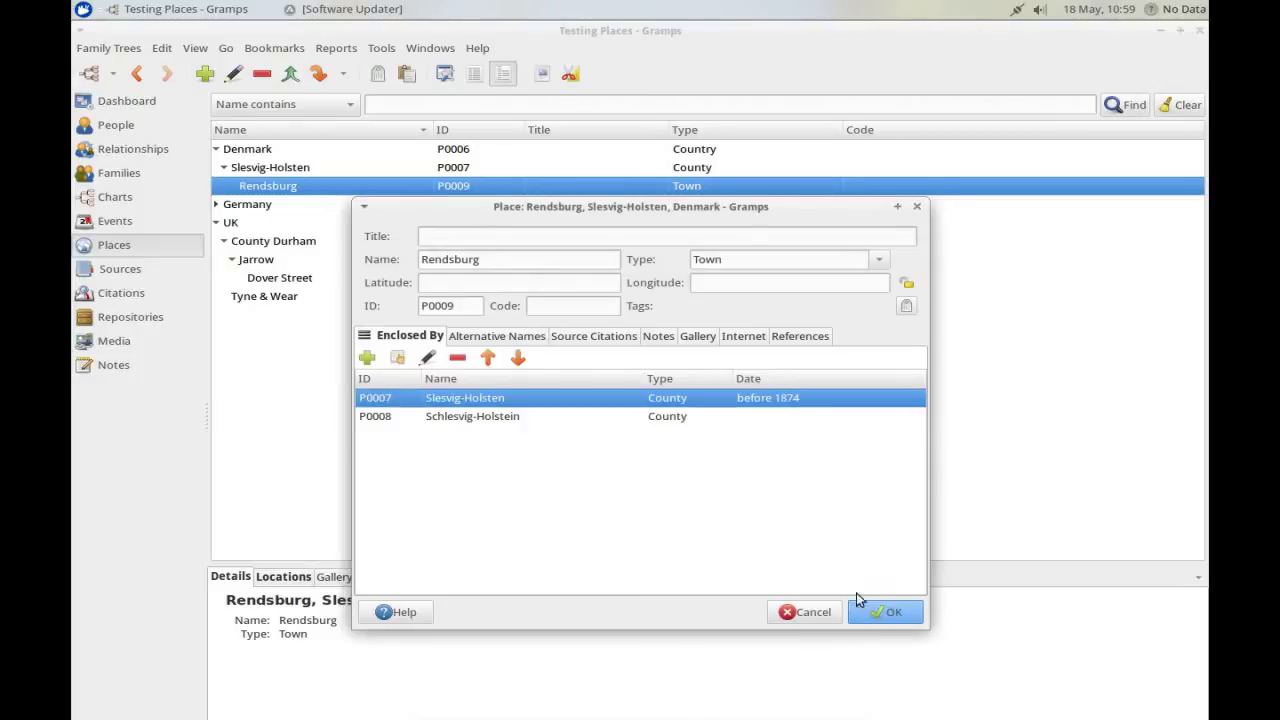
double_click(495, 418)
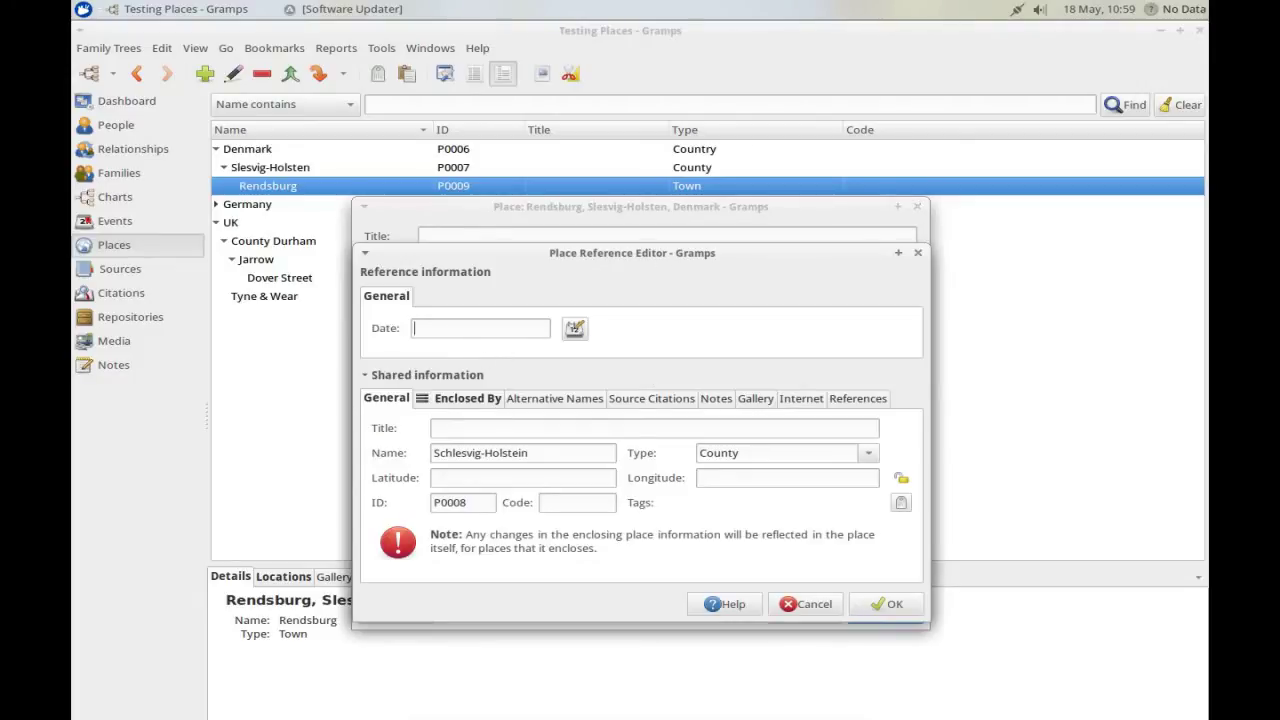
text(after 1873)
click(886, 604)
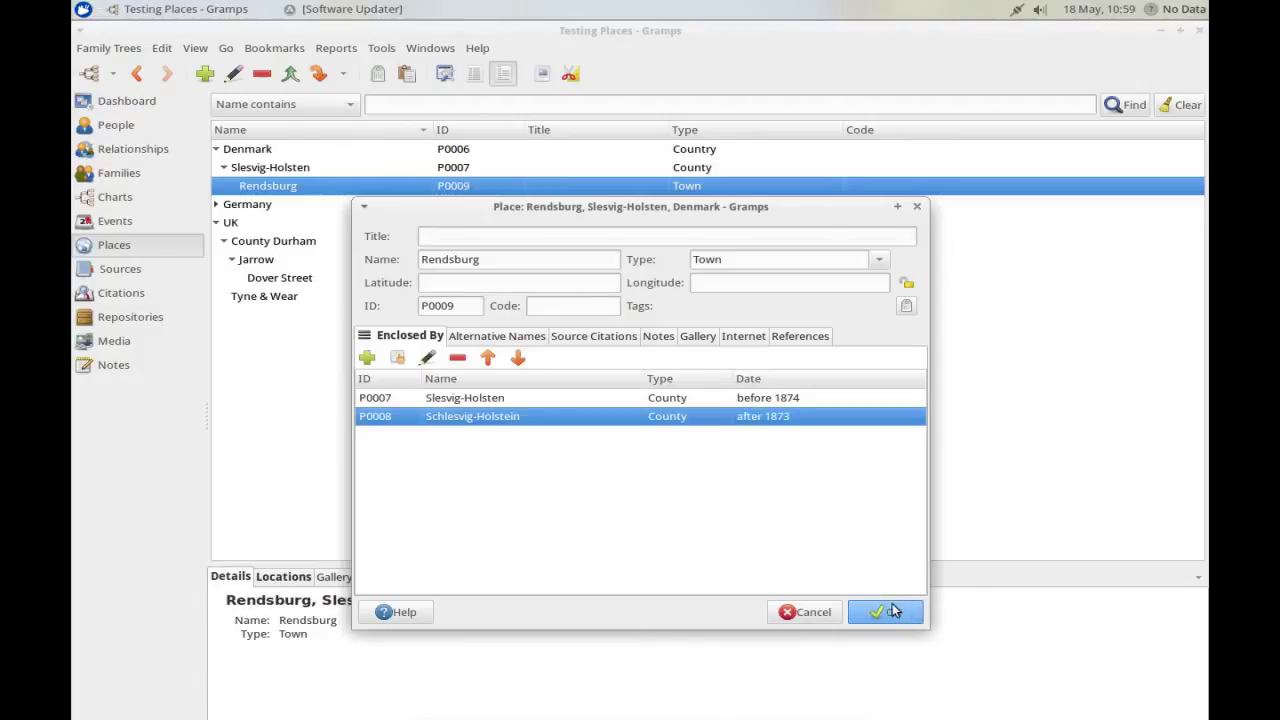
click(888, 613)
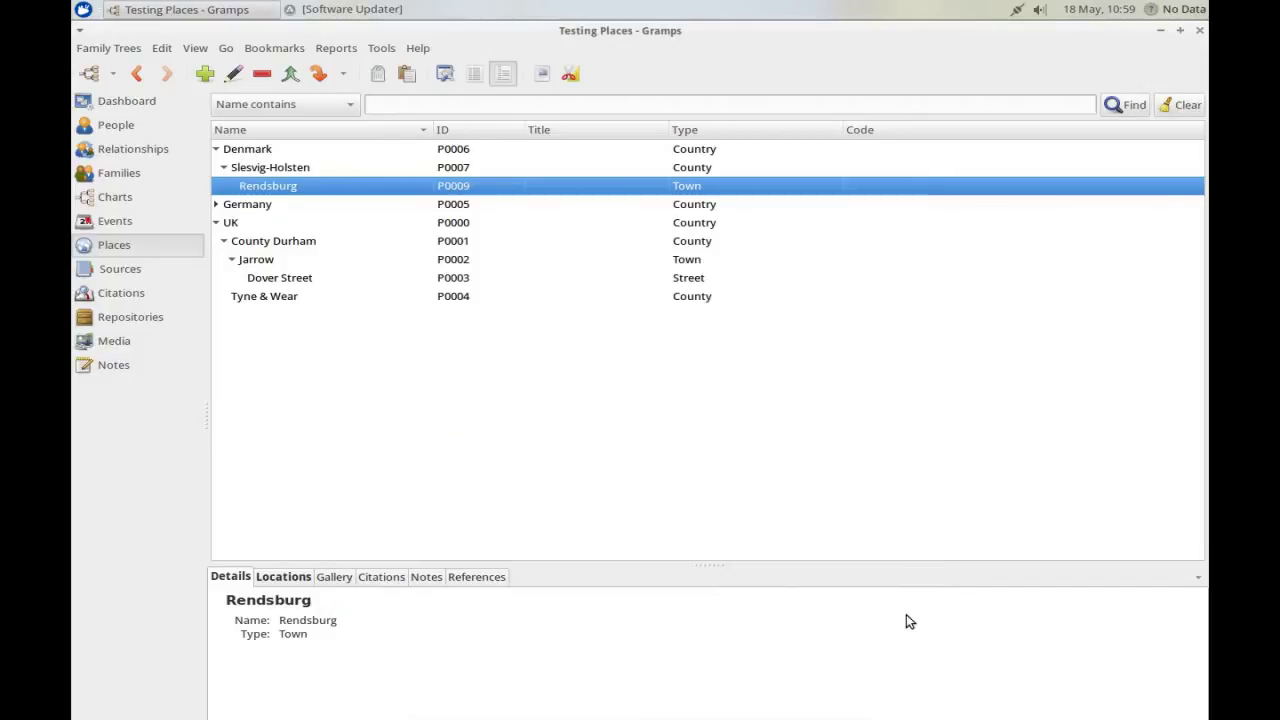
click(216, 205)
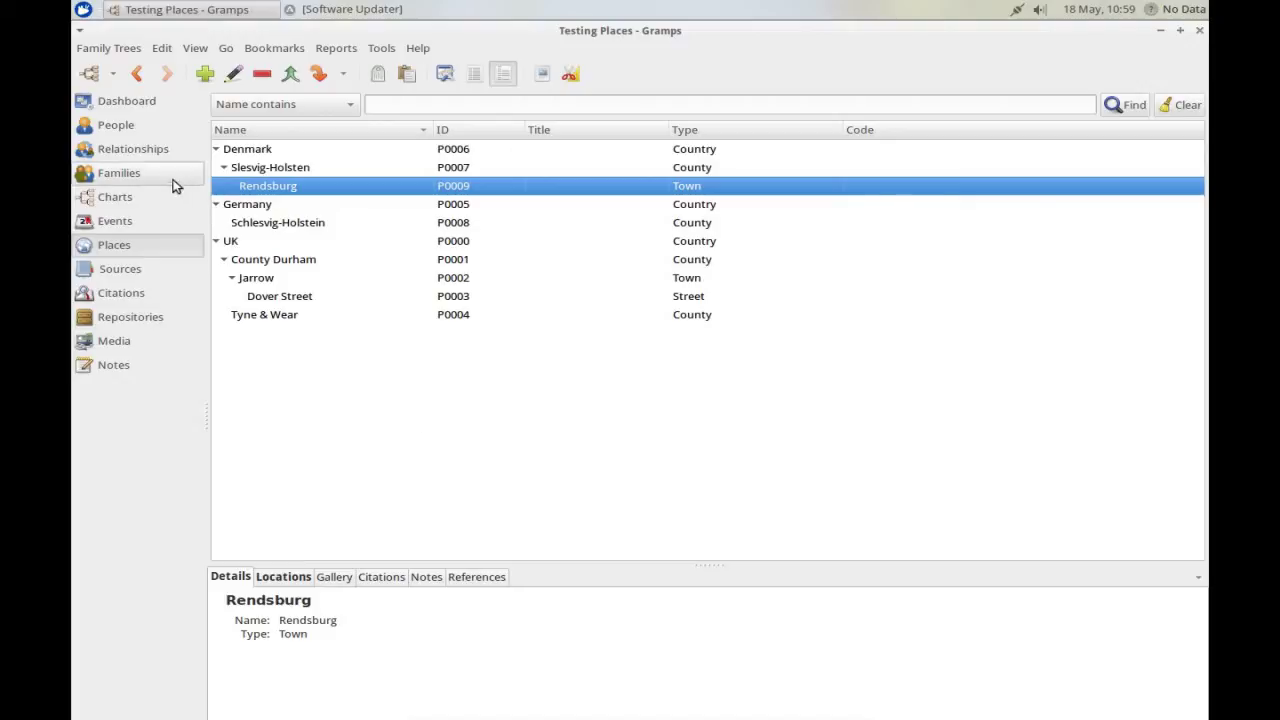
Start a new male person, entering the given name and surname
click(119, 130)
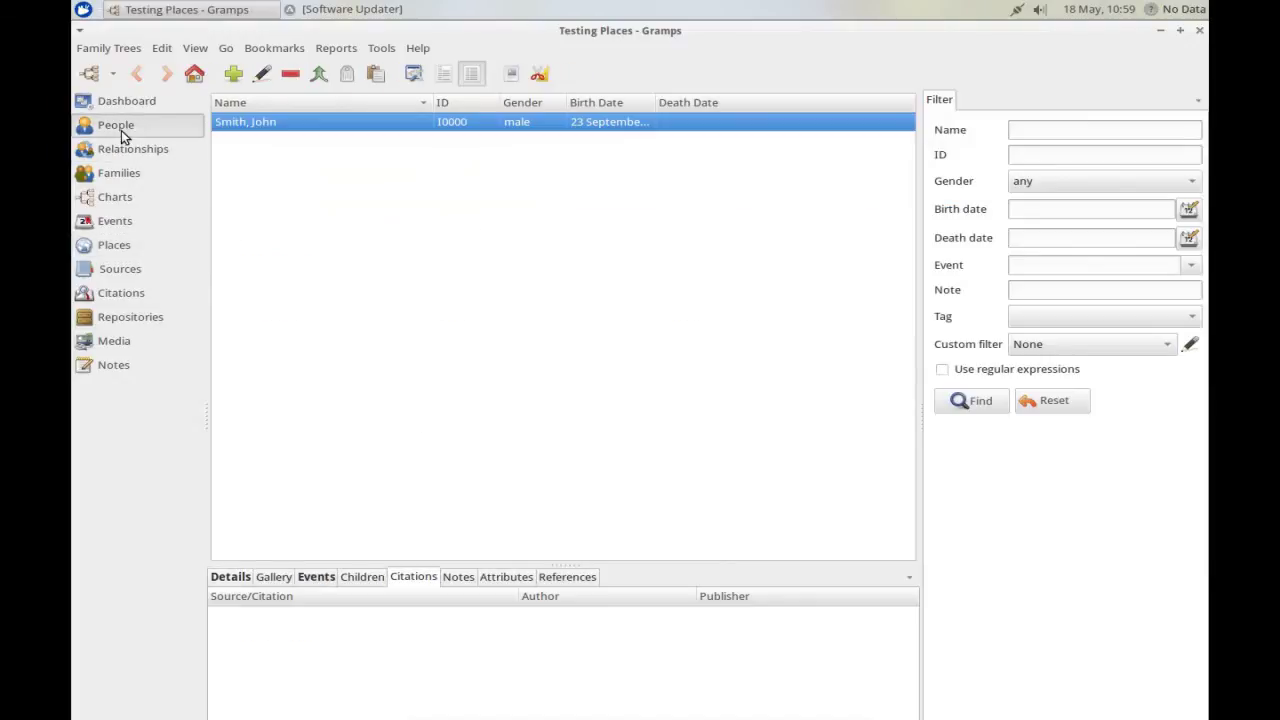
click(236, 74)
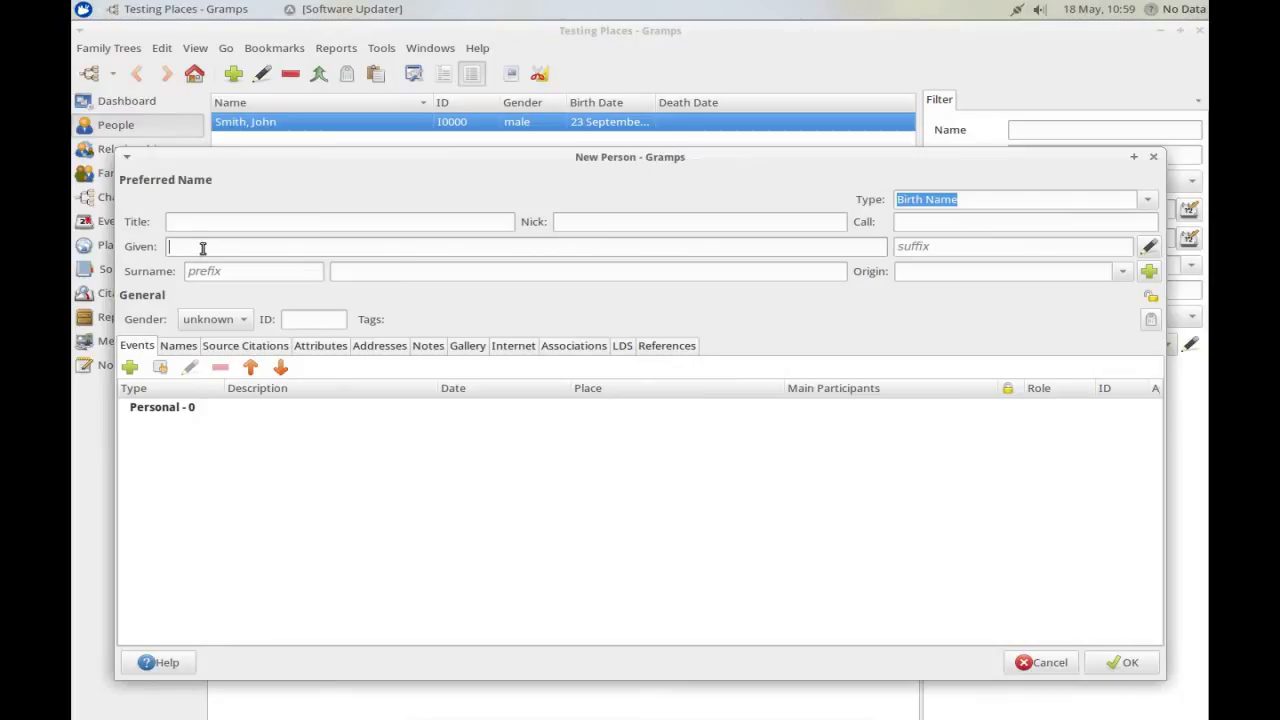
text(Sam)
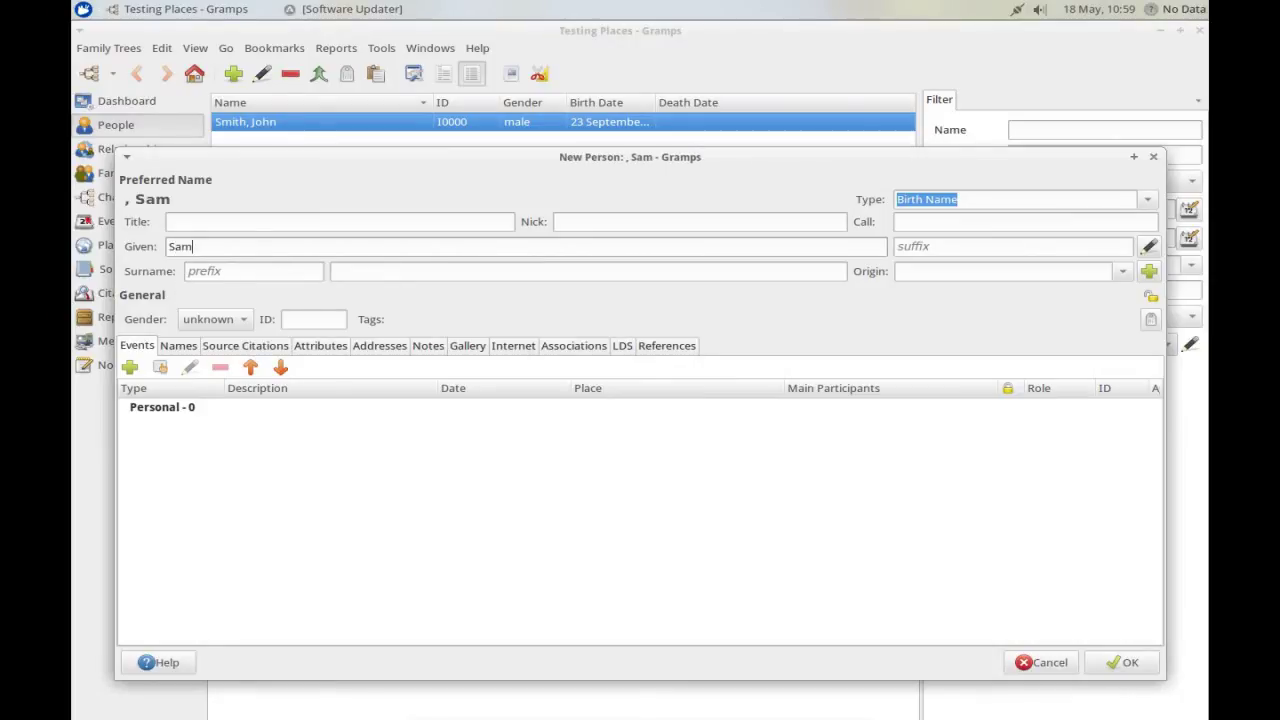
click(239, 278)
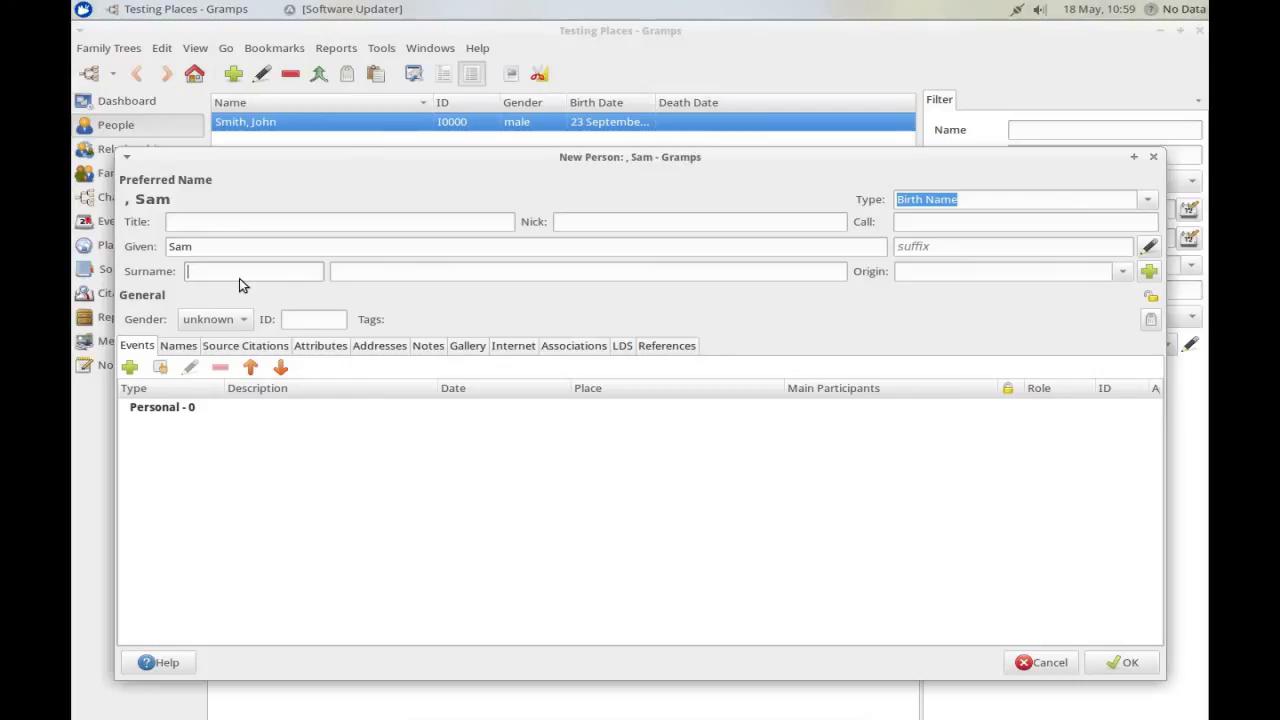
text(Black)
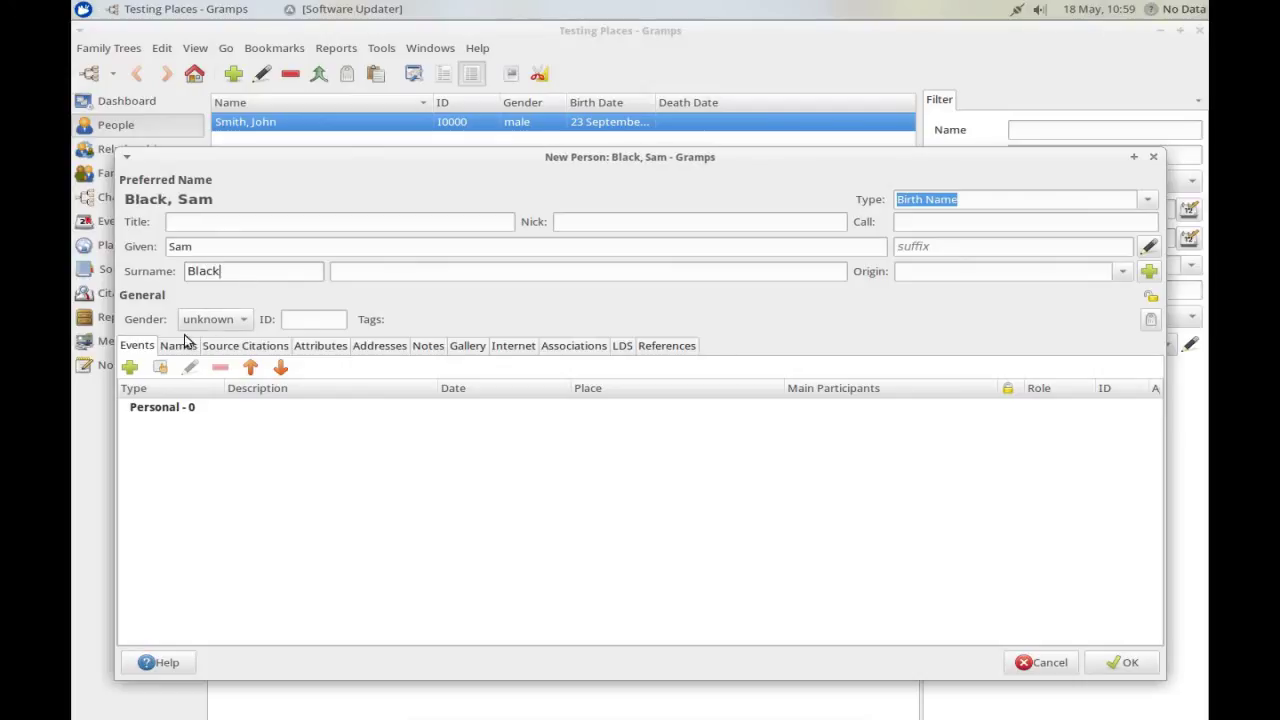
click(205, 319)
click(213, 301)
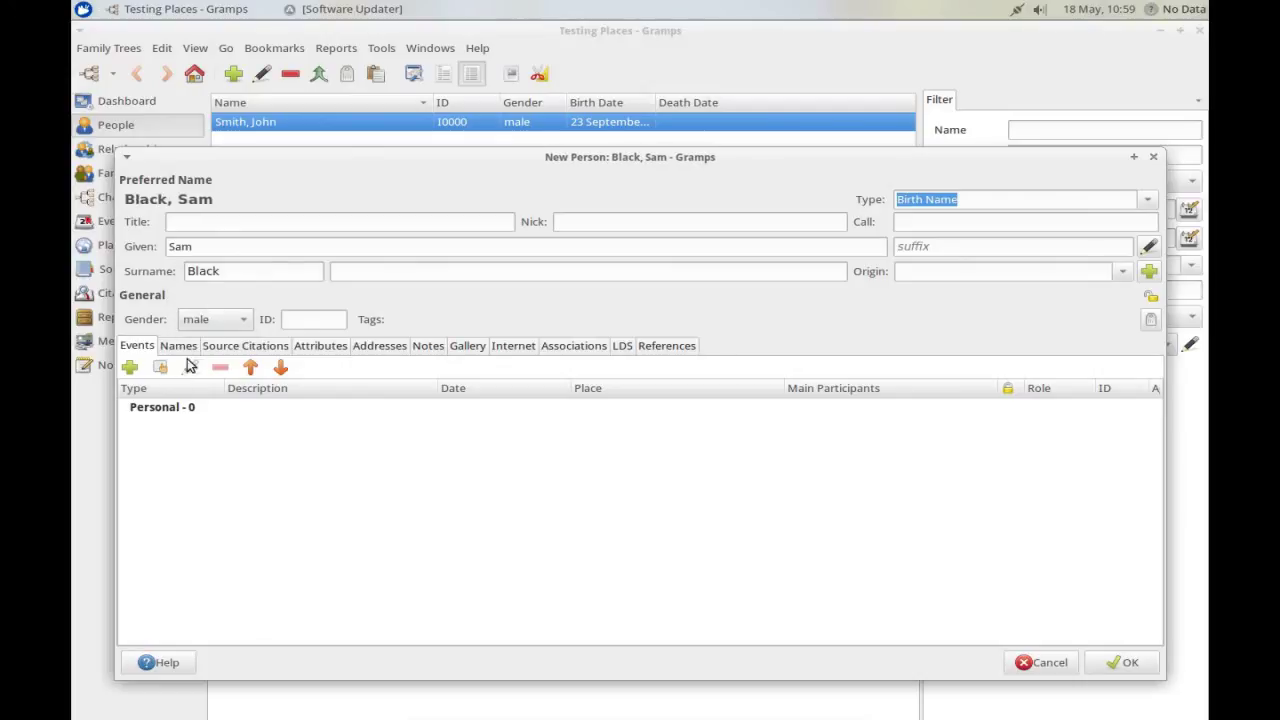
Add a Birth event dated 13 Oct 1873 at Rendsburg, Slesvig-Holsten, Denmark
click(131, 368)
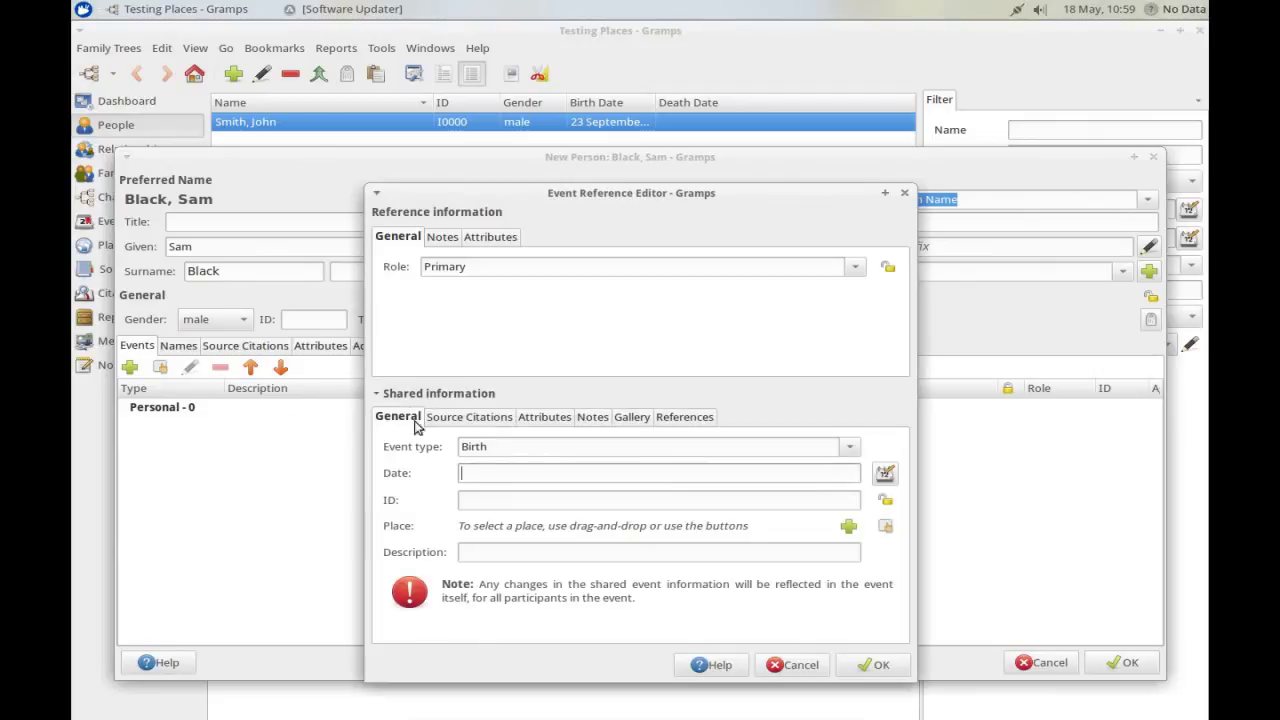
click(507, 474)
text(13 Oct 1873)
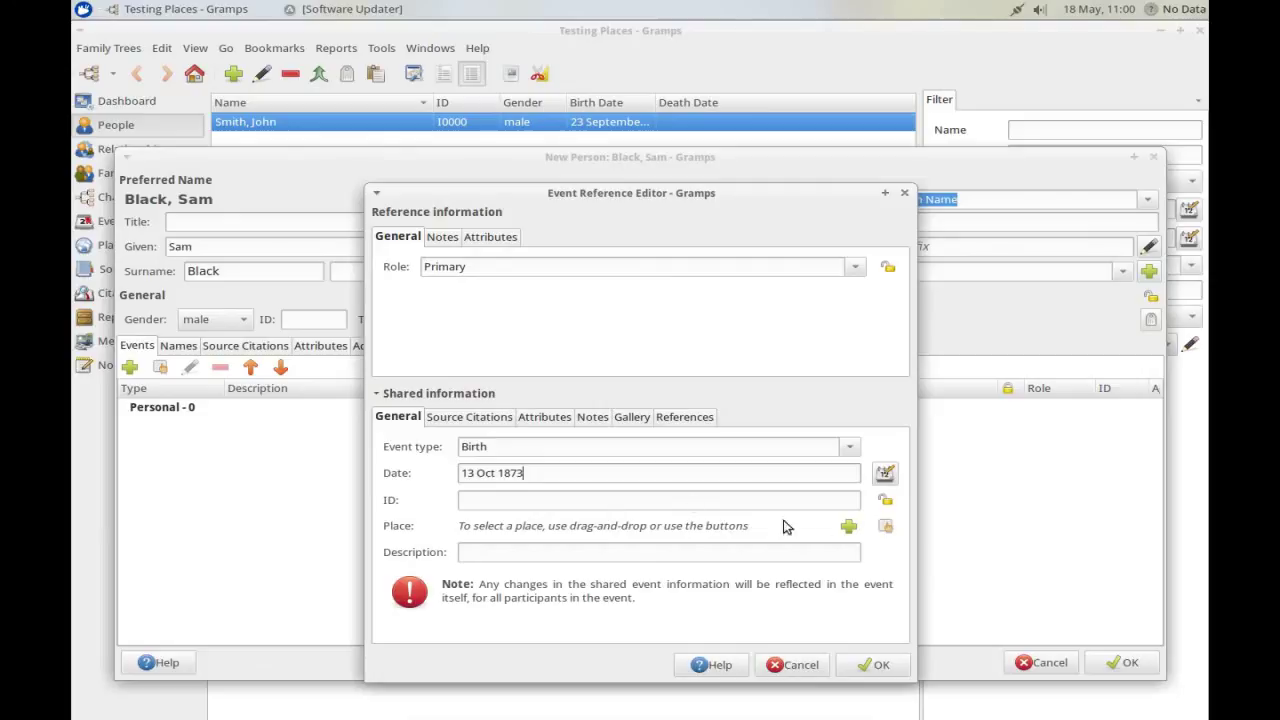
click(885, 526)
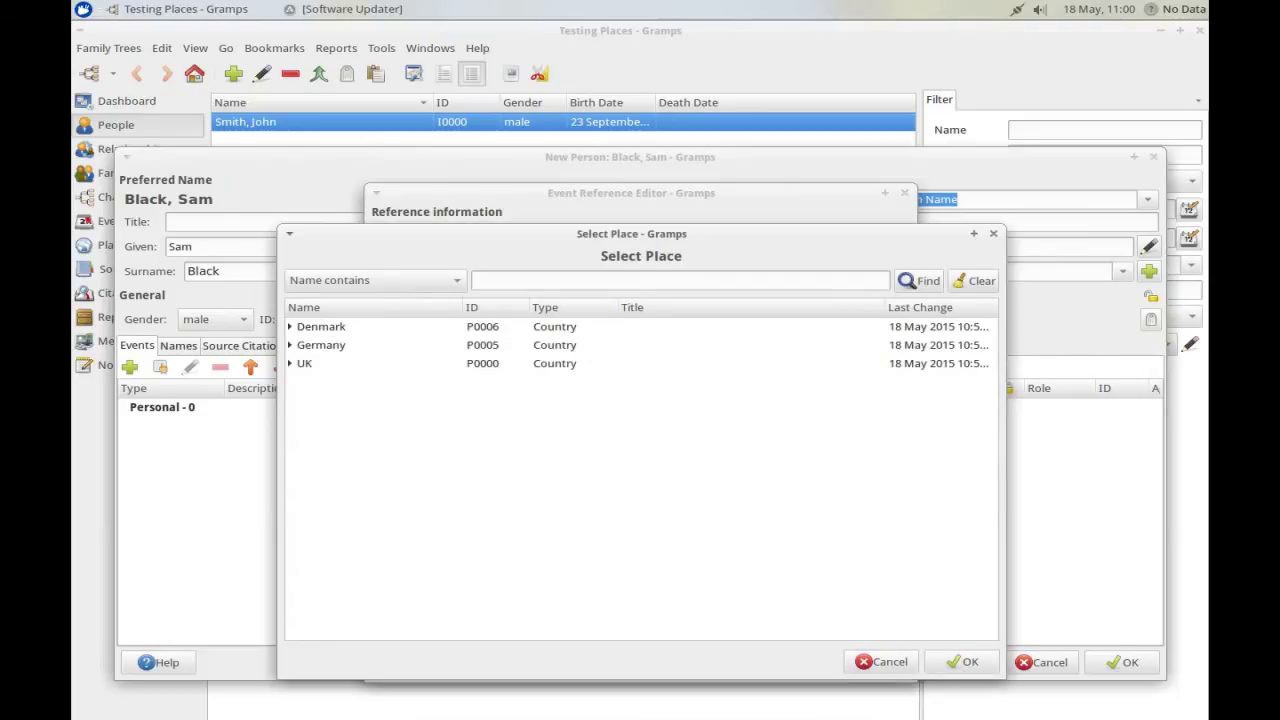
click(290, 326)
click(297, 345)
click(341, 363)
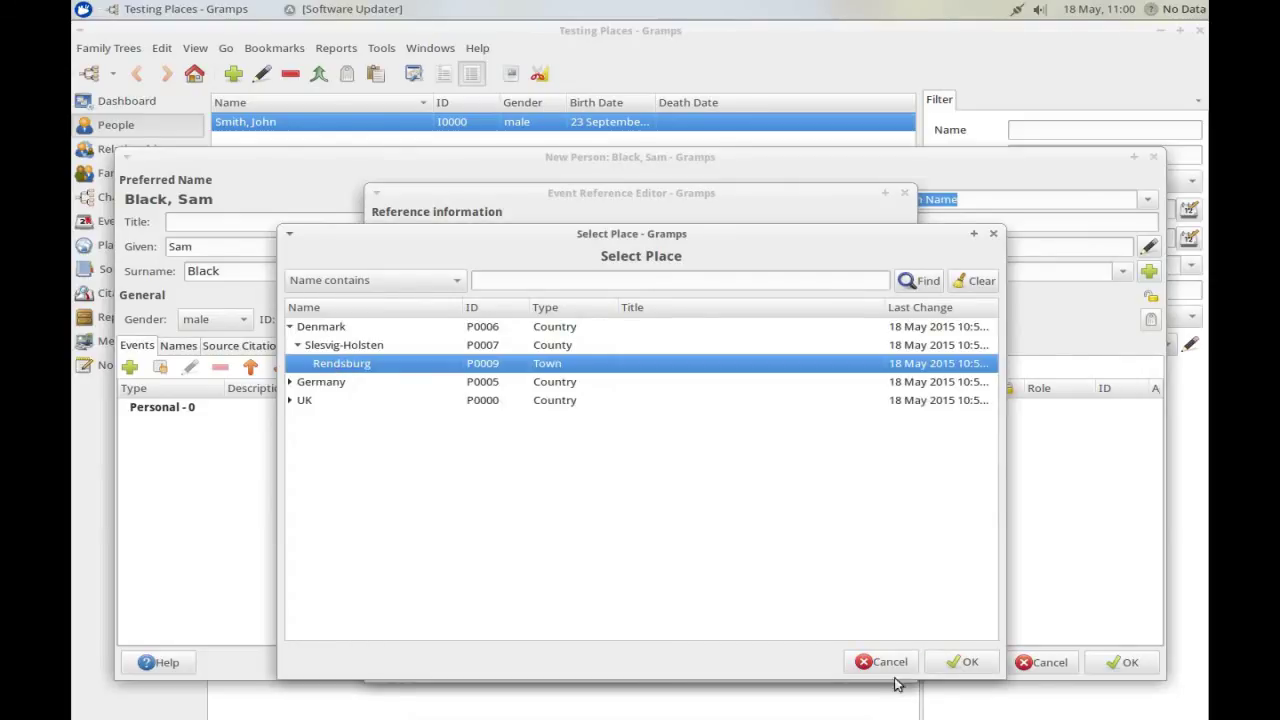
click(964, 661)
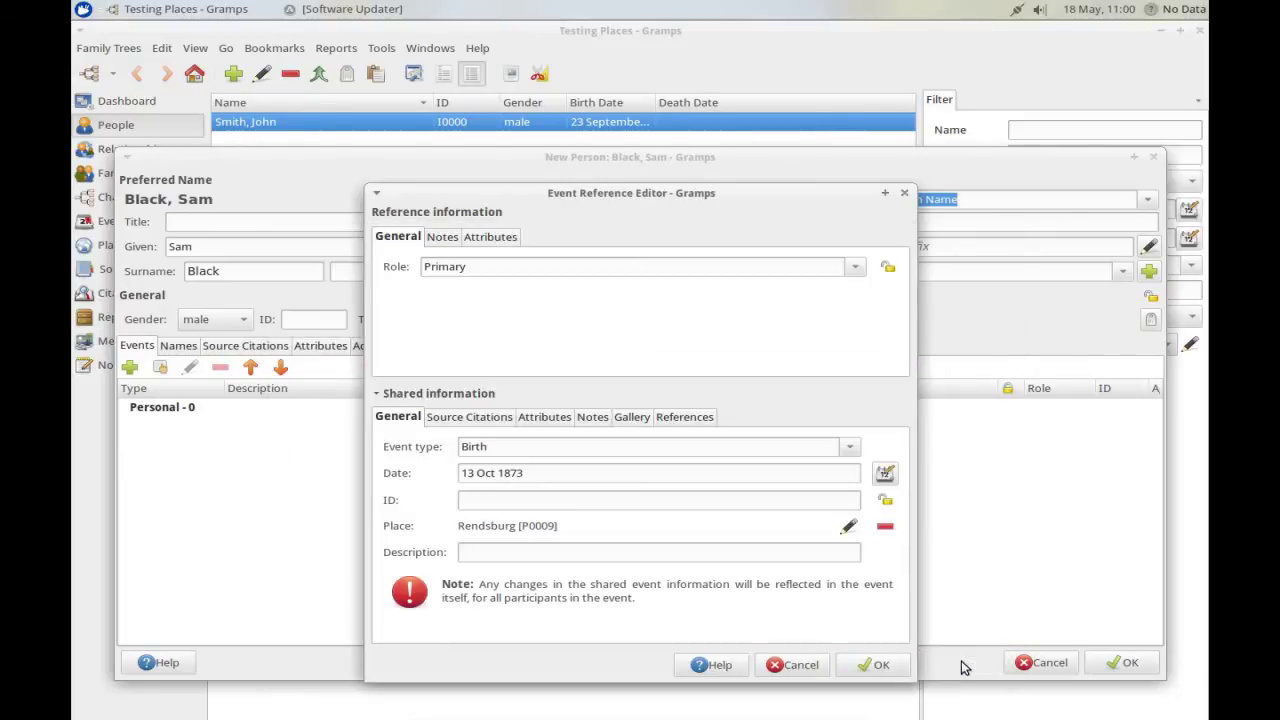
click(877, 667)
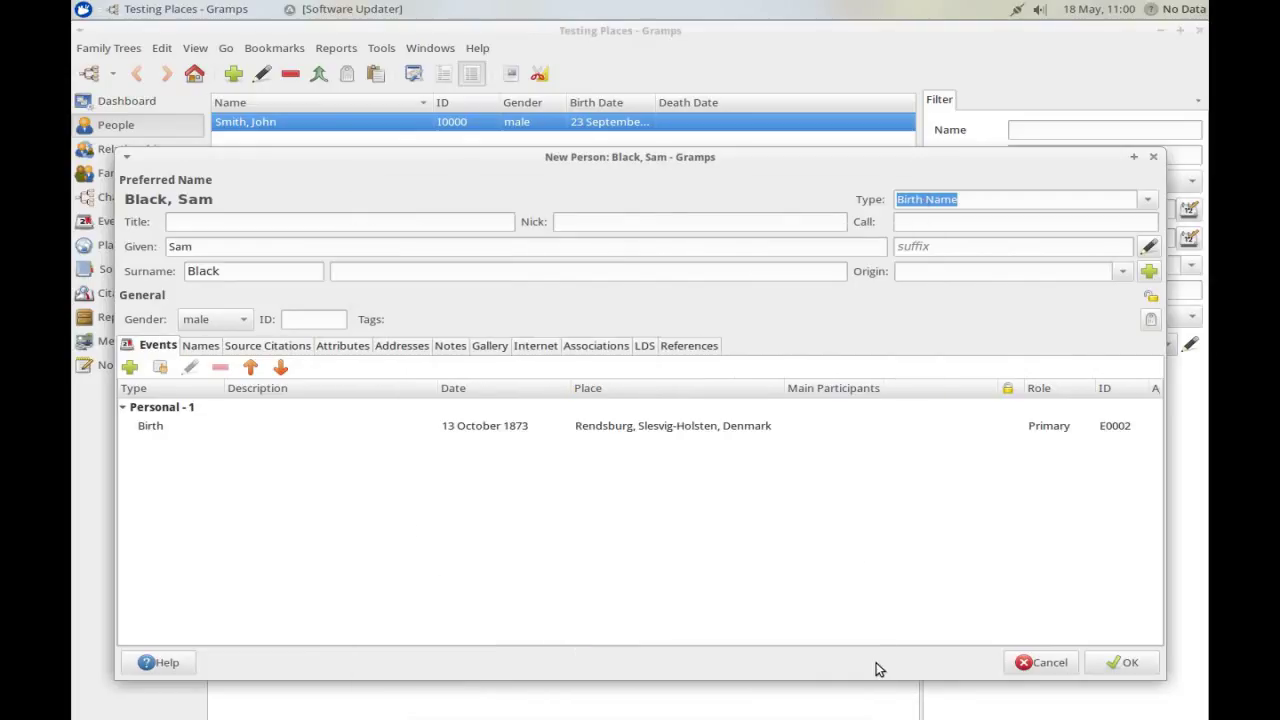
Start a second event of type Baptism dated 15 Mar 1874
click(132, 372)
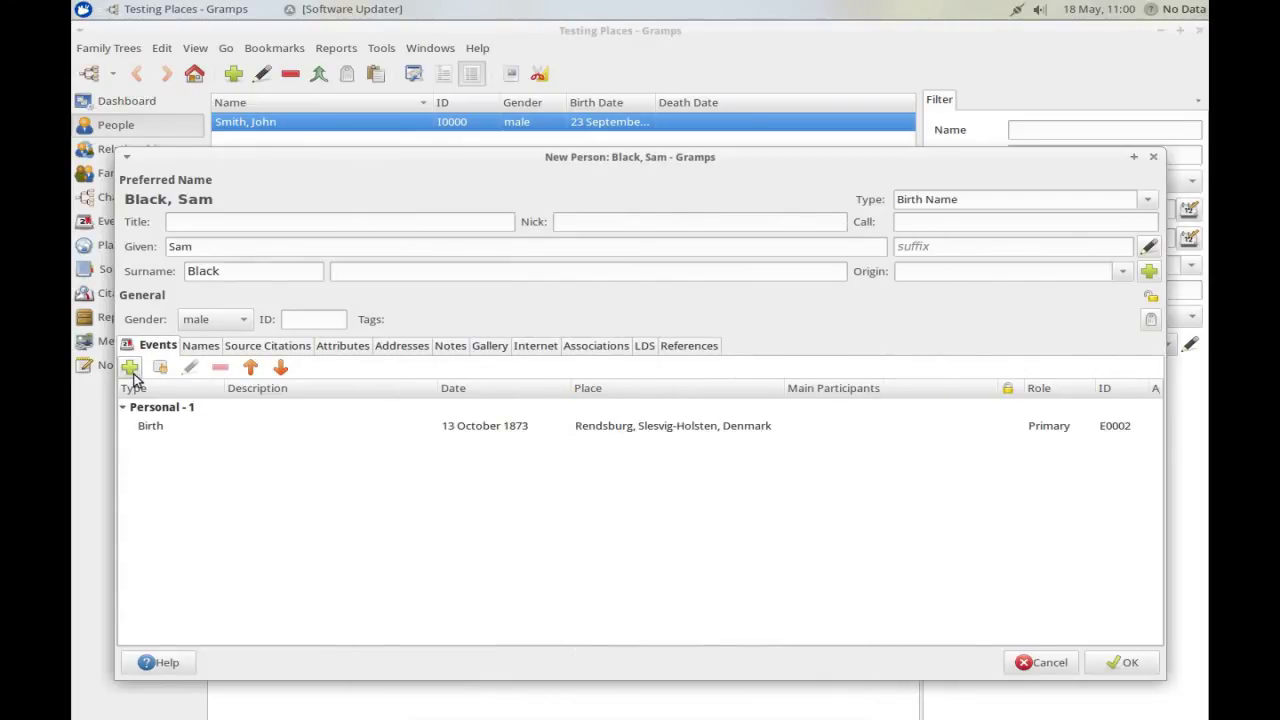
click(130, 369)
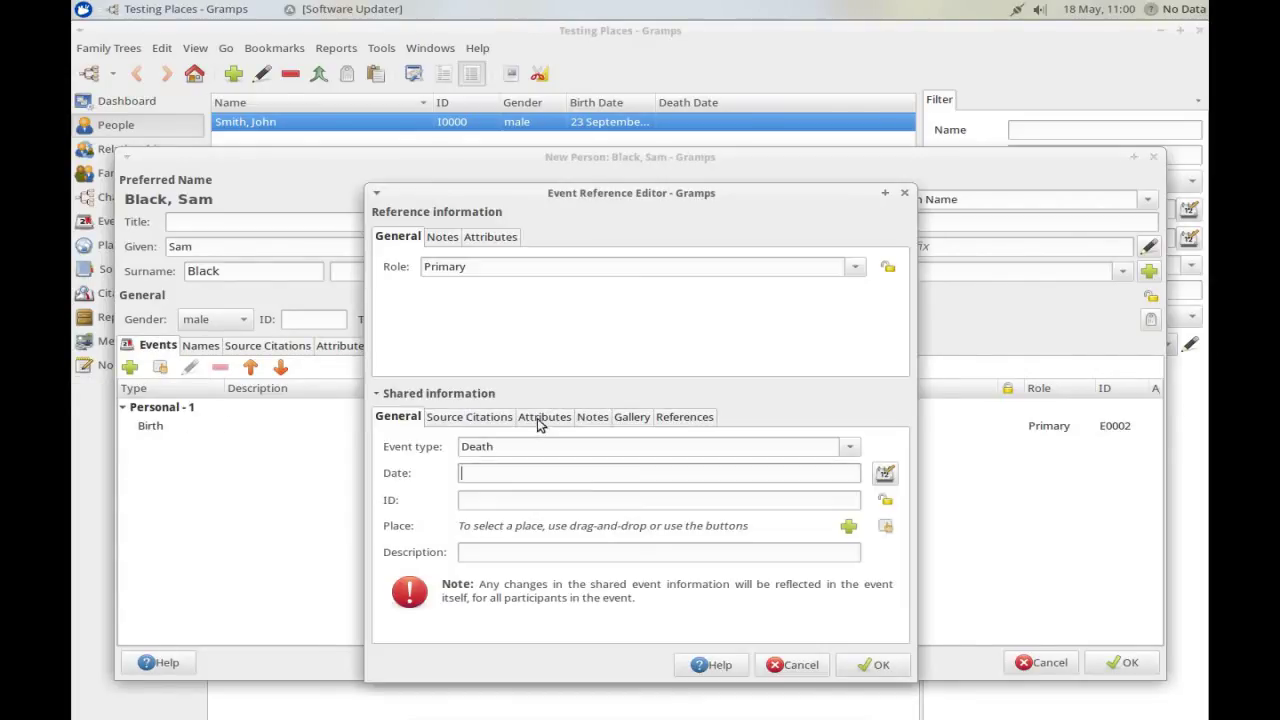
double_click(477, 446)
text(bap)
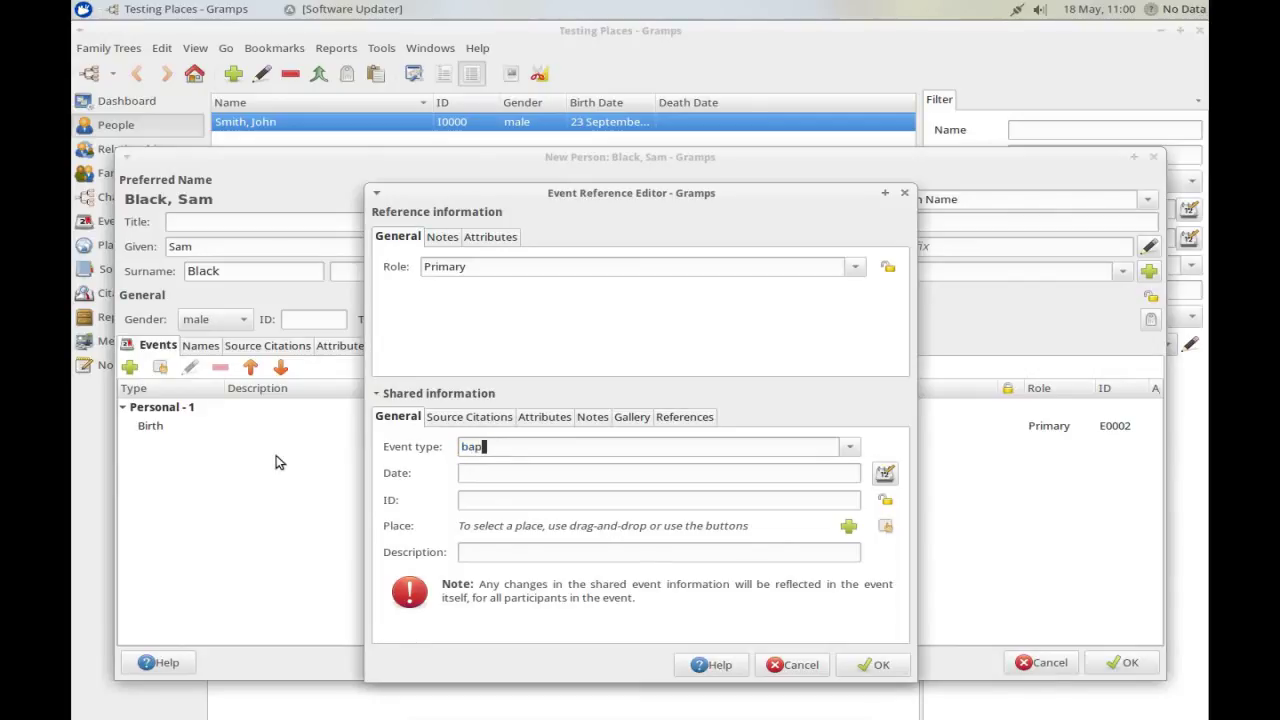
click(488, 466)
click(482, 478)
text(15 Mar )
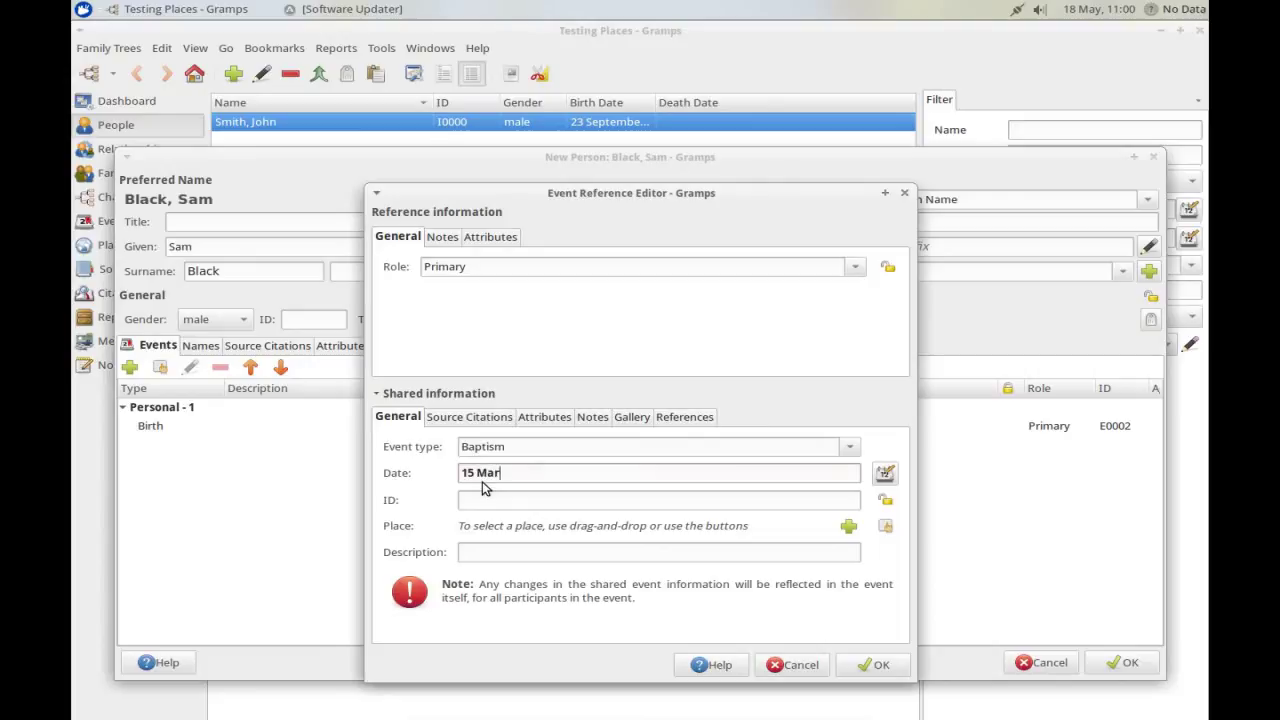
text(1874)
Place the baptism at Rendsburg, save it, and widen the Place column
click(885, 526)
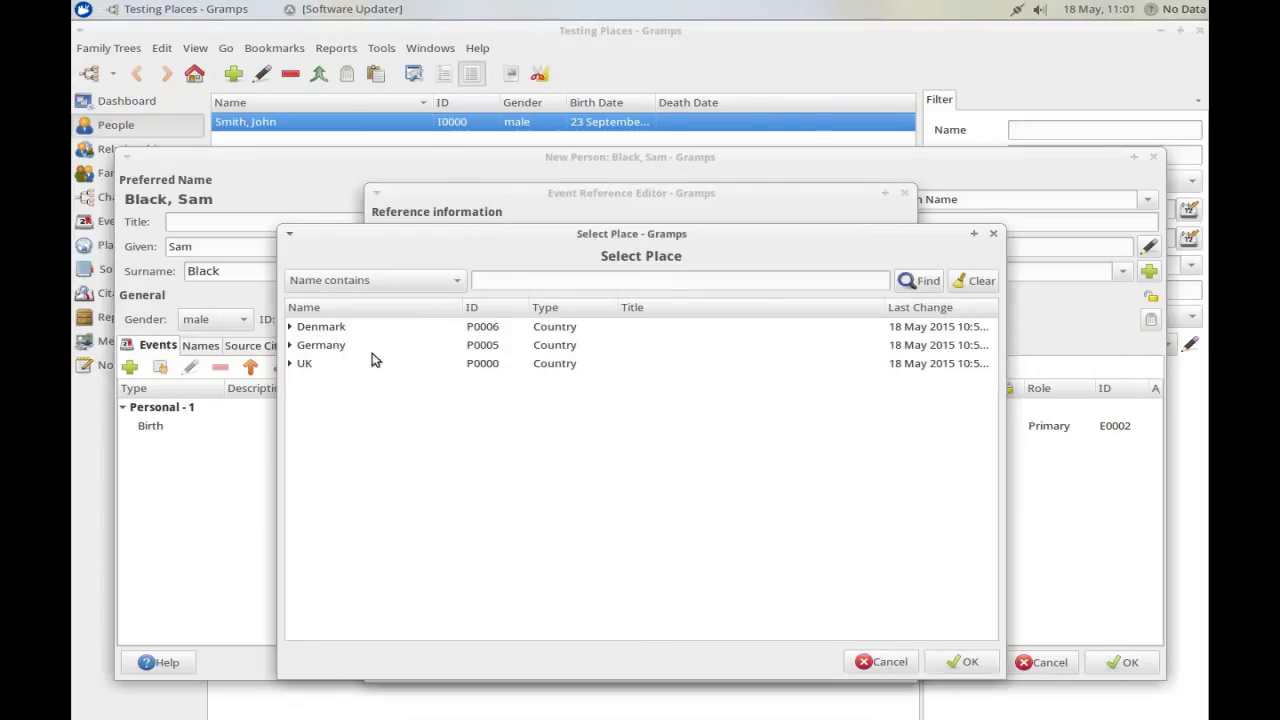
click(290, 326)
click(297, 345)
click(340, 366)
click(965, 662)
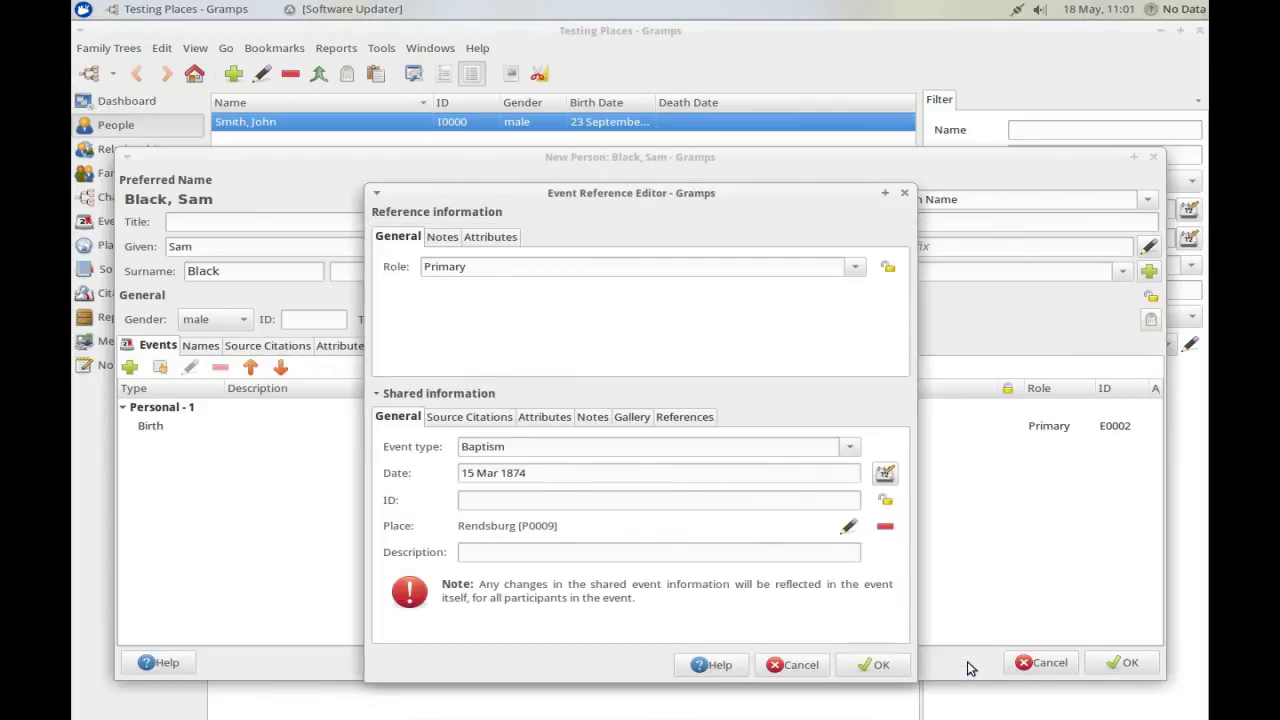
click(877, 665)
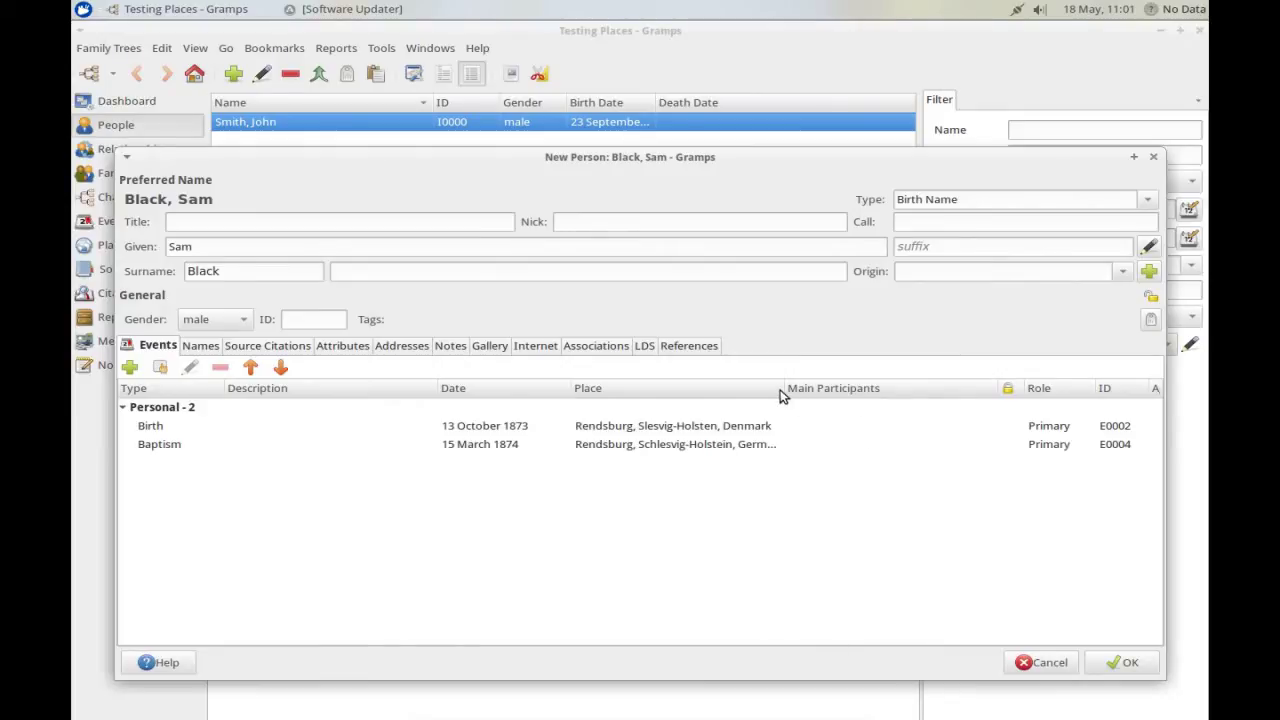
drag(781, 392, 866, 392)
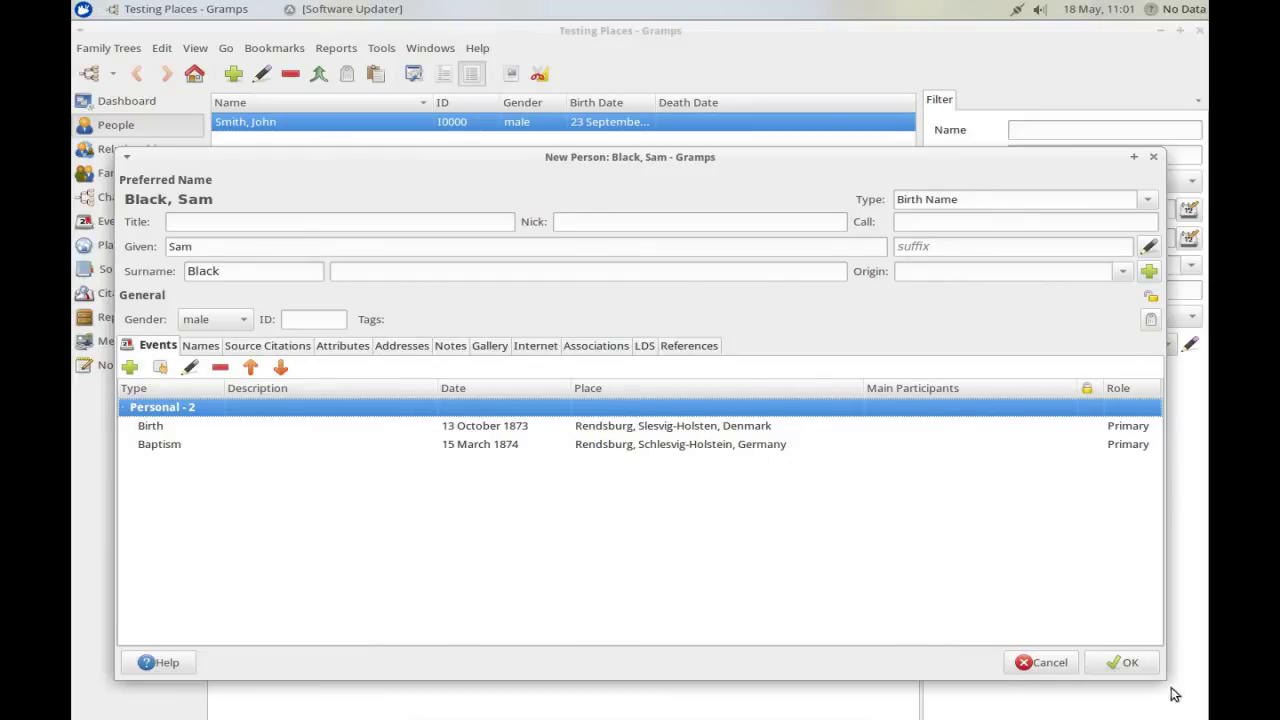
Save the new person with both events to the tree and open the Edit menu
click(1122, 664)
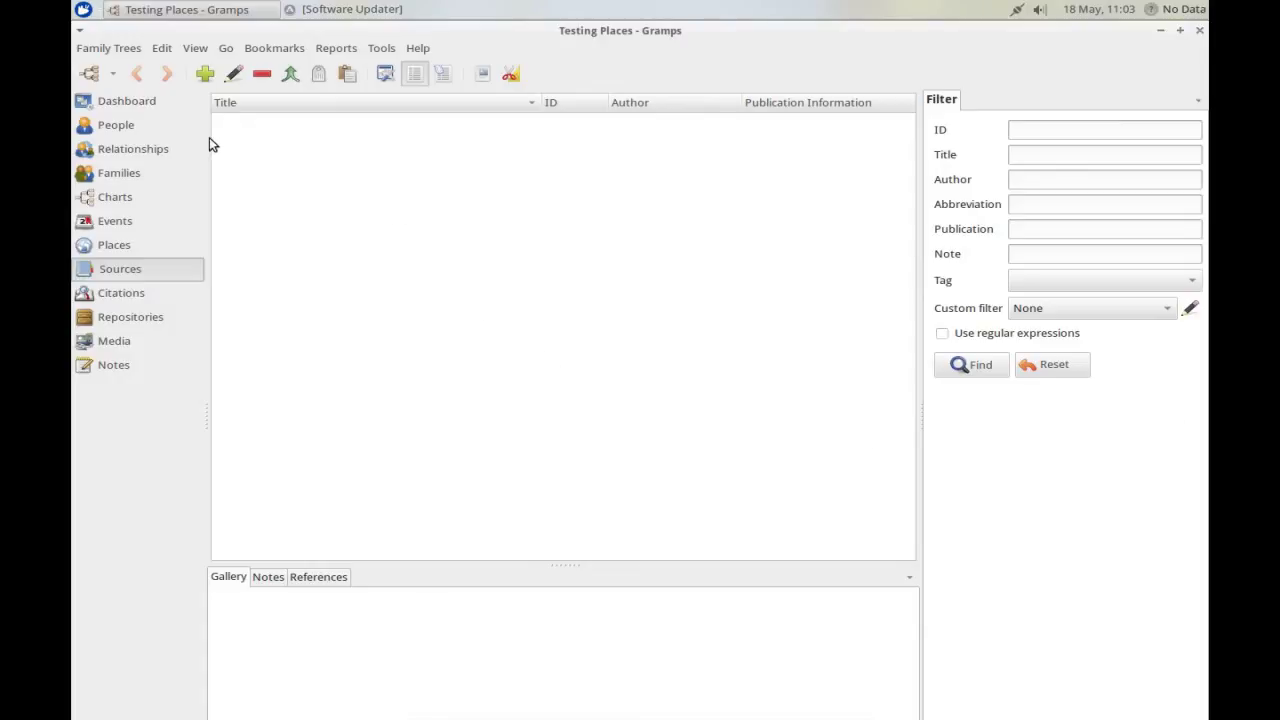
click(158, 48)
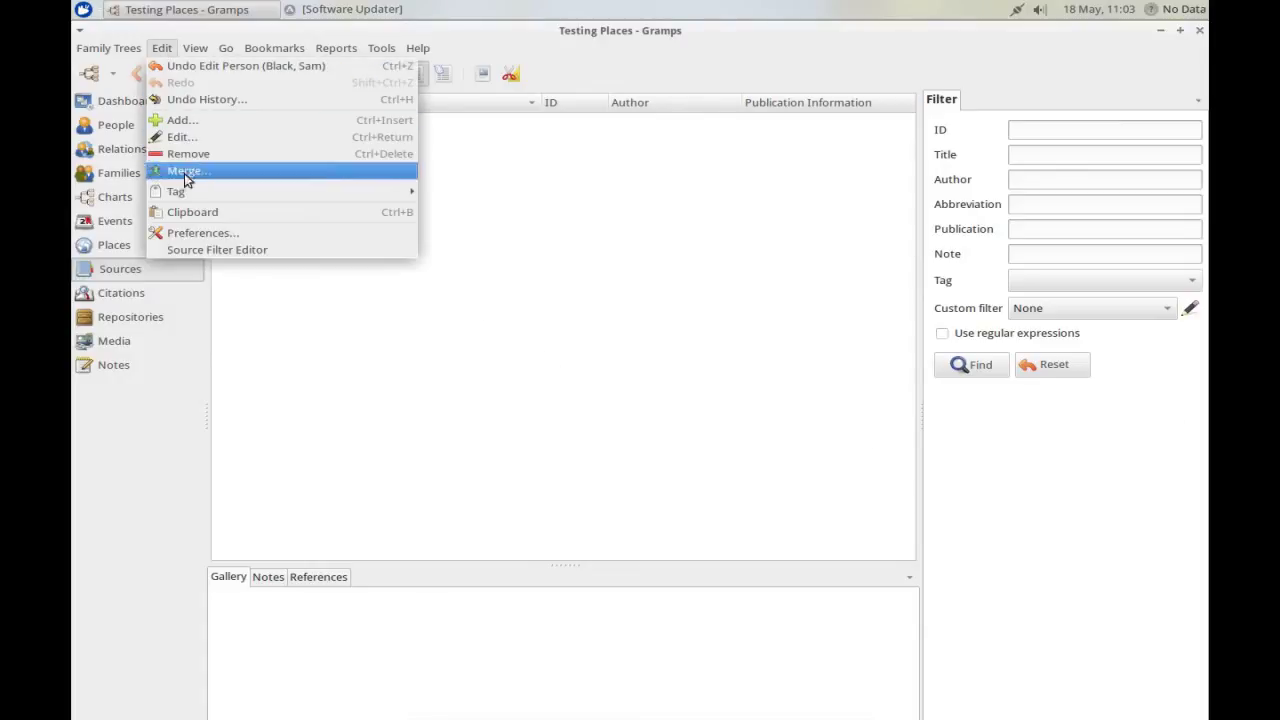
click(190, 233)
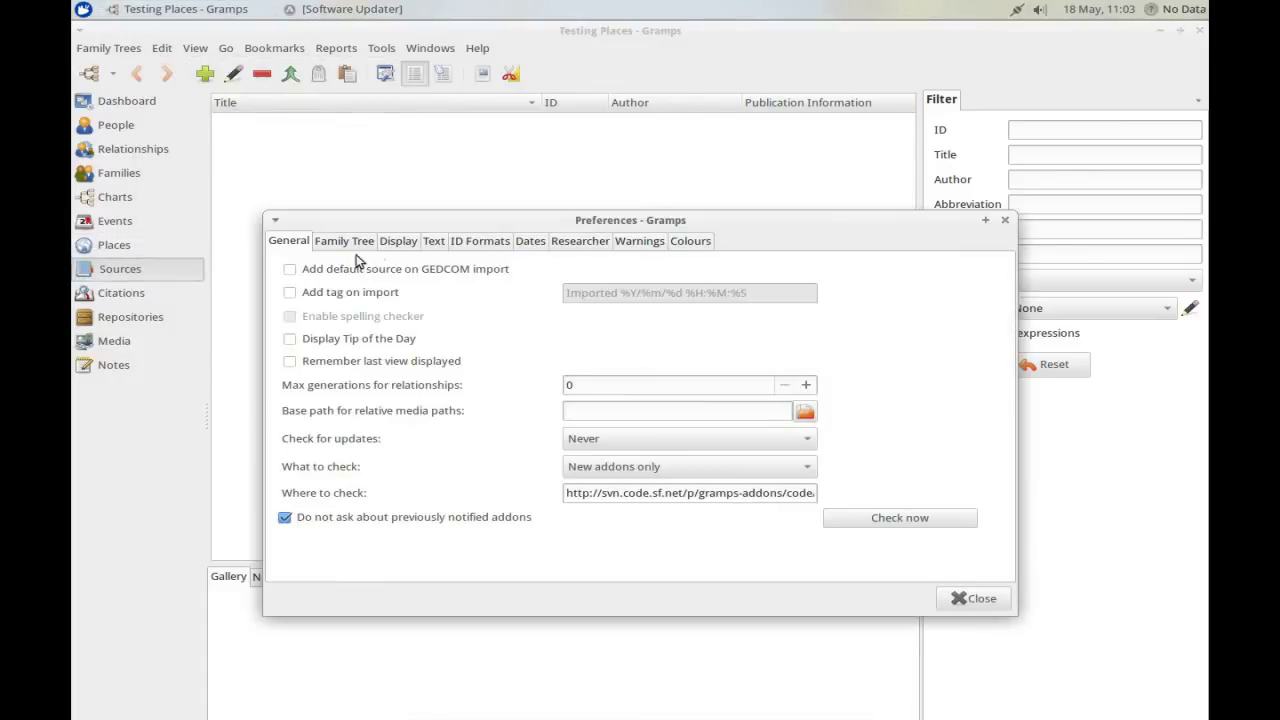
click(400, 242)
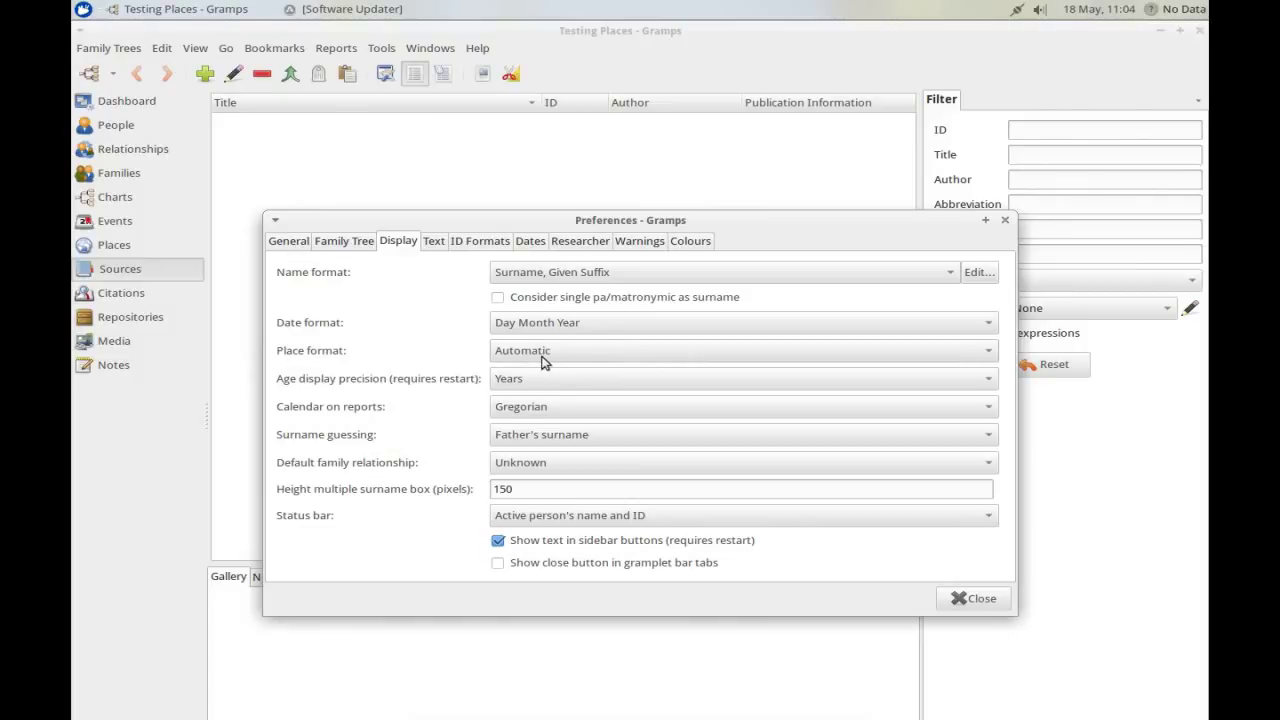
click(604, 354)
click(604, 354)
click(1000, 602)
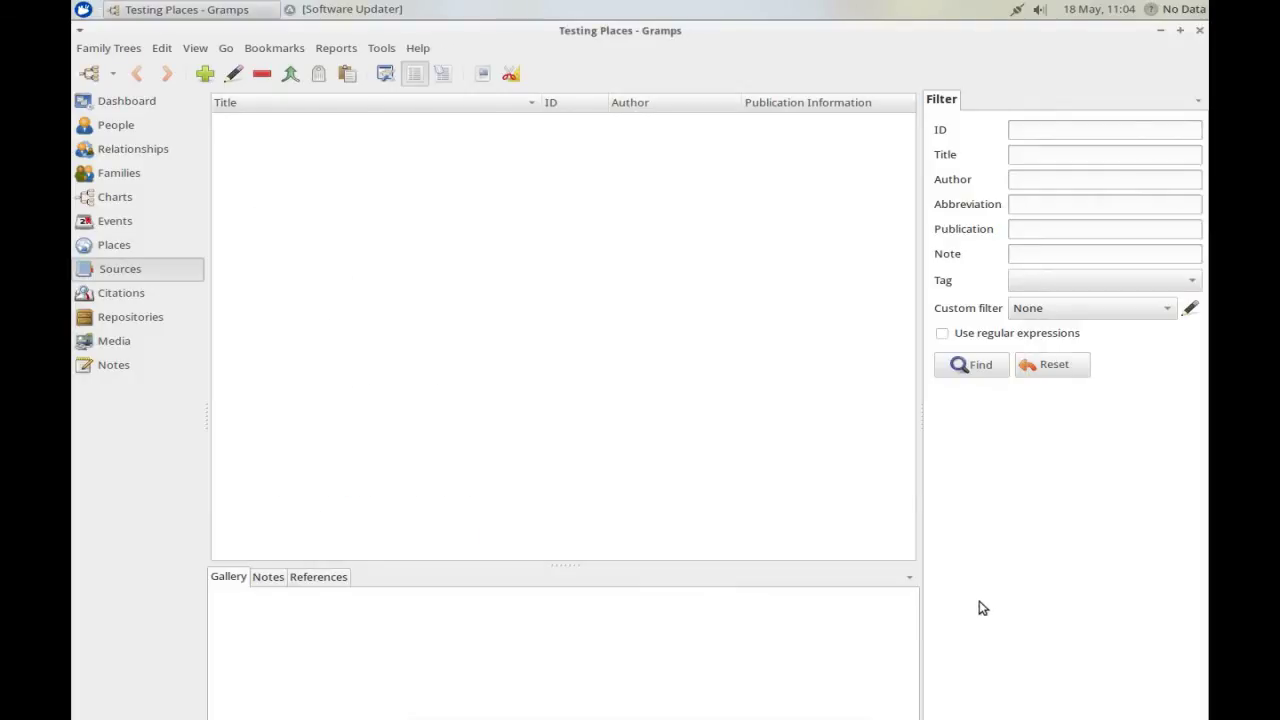